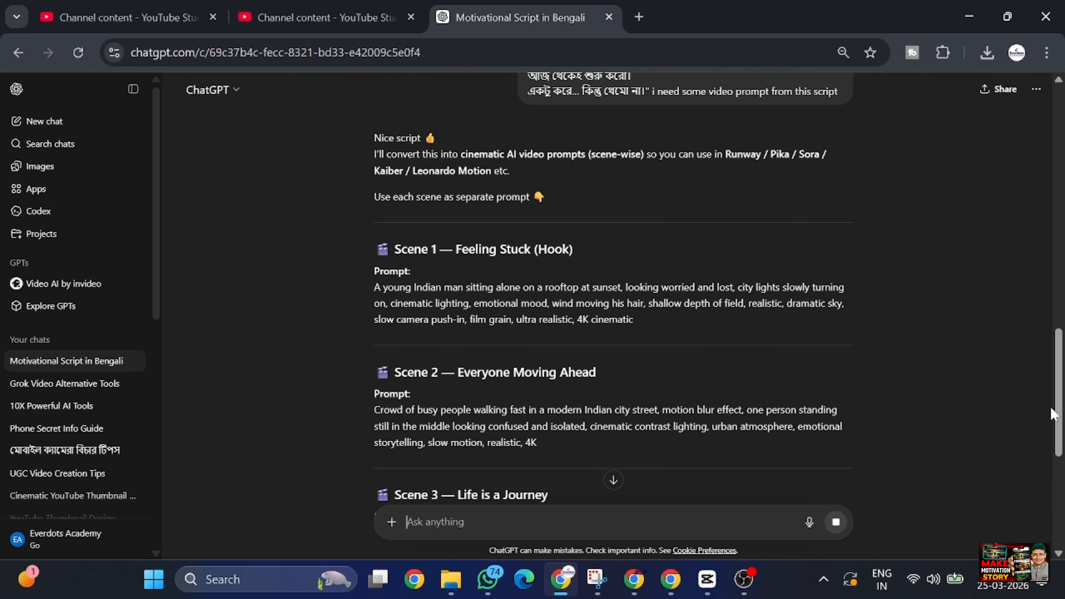
- Review the scene-by-scene video prompts generated from the motivational script, from Scene 1 to Scene 8
scroll(1051, 413, "down", 10)
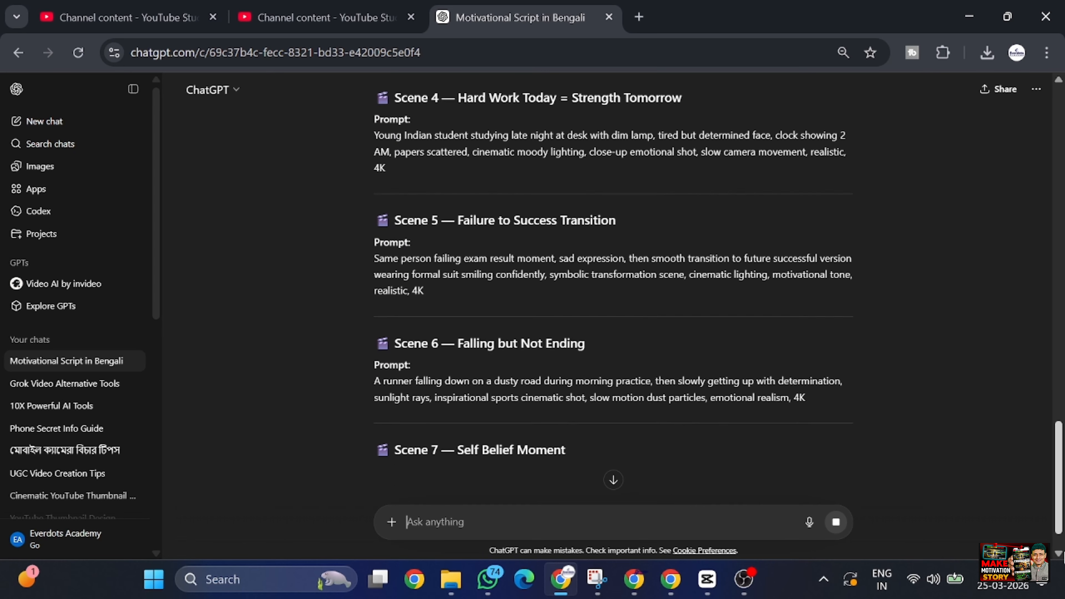
scroll(1063, 553, "down", 4)
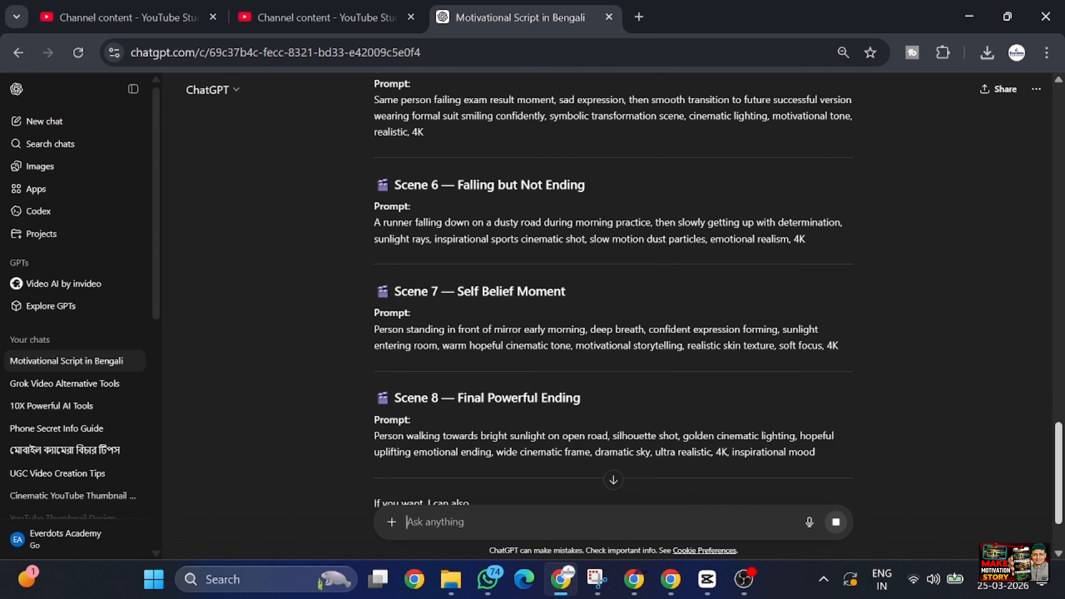
scroll(613, 294, "up", 1)
scroll(613, 294, "down", 1)
scroll(613, 293, "up", 12)
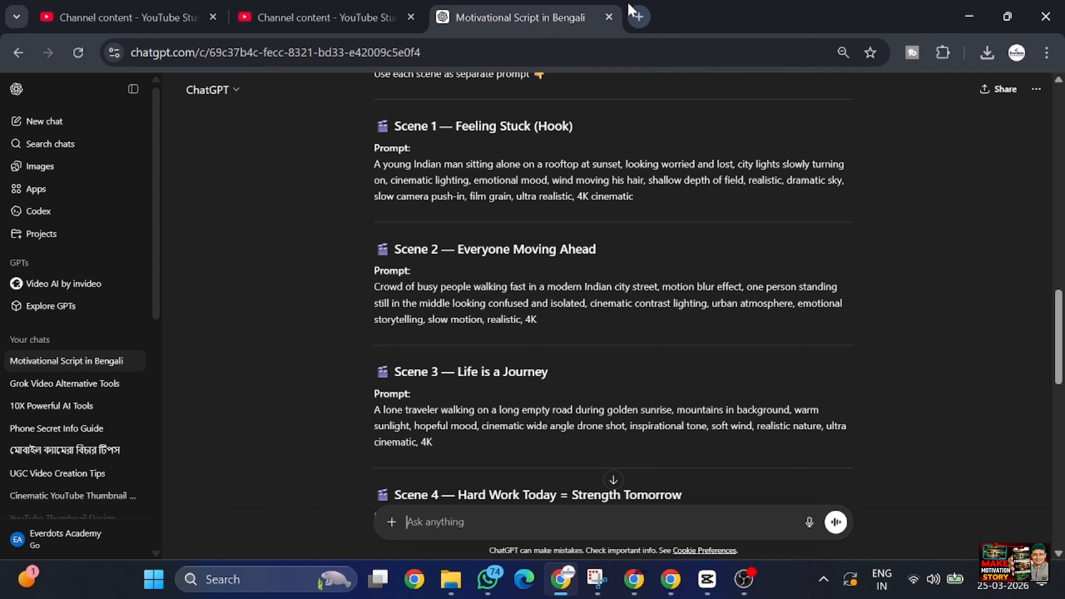
scroll(1061, 293, "up", 4)
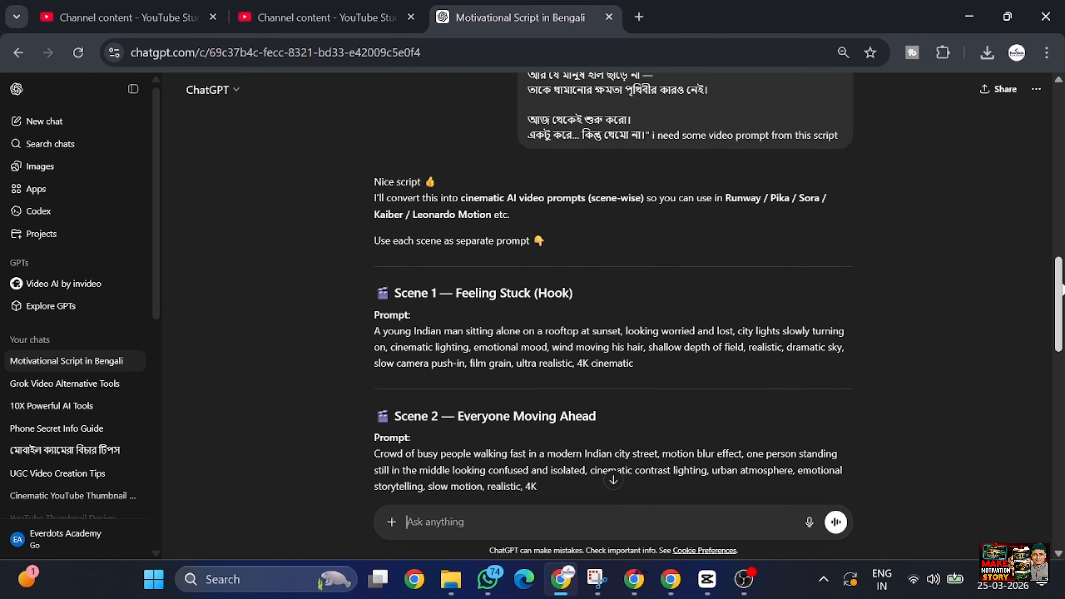
scroll(1060, 289, "up", 5)
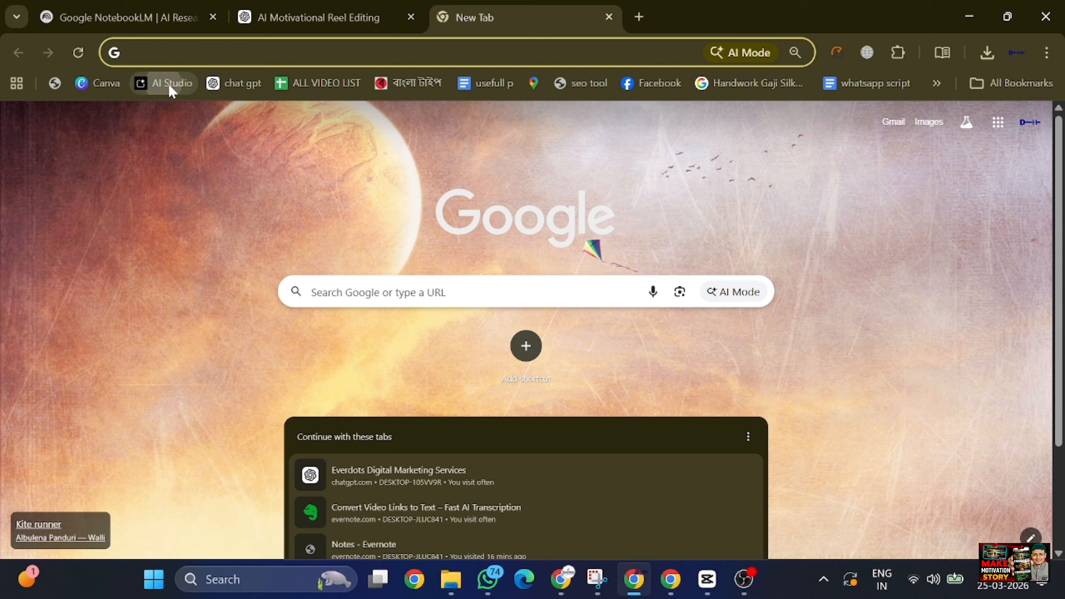
- Switch to Google AI Studio's speech generation playground and set the mode to single-speaker audio
left_click(168, 82)
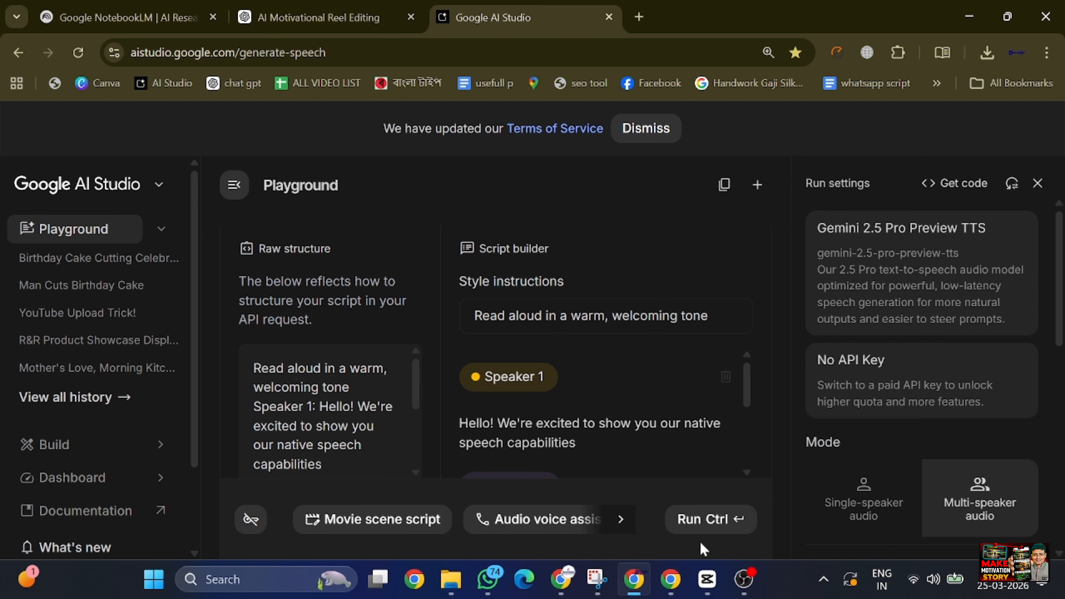
left_click(867, 503)
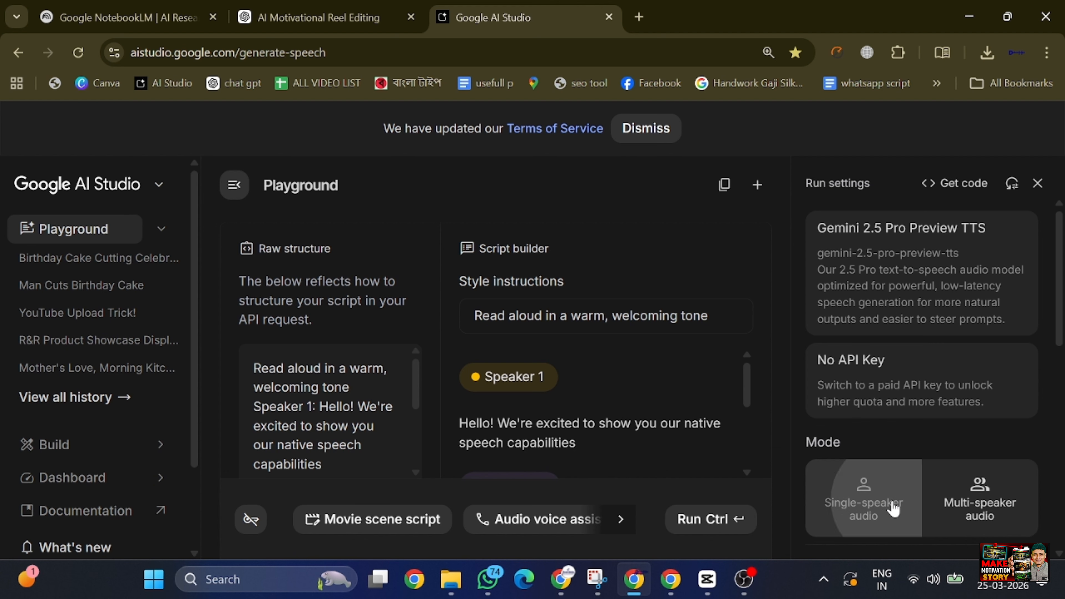
left_click(886, 509)
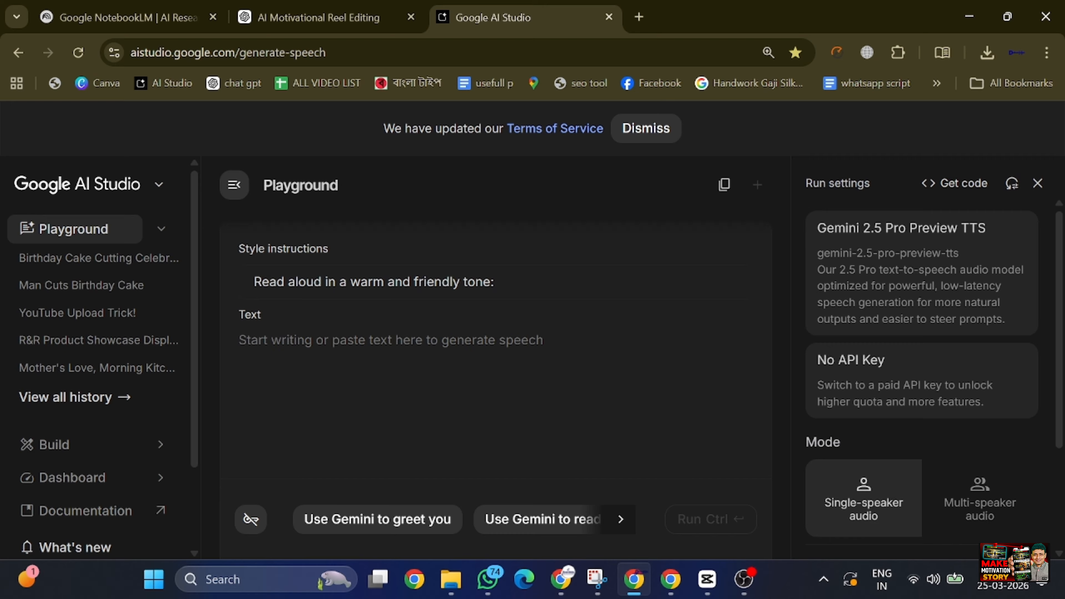
- Extend the style instructions to read "Read aloud in a warm and friendly tone , sweet and so emotional"
type(", swr")
key("BackSpace")
type("eet and so")
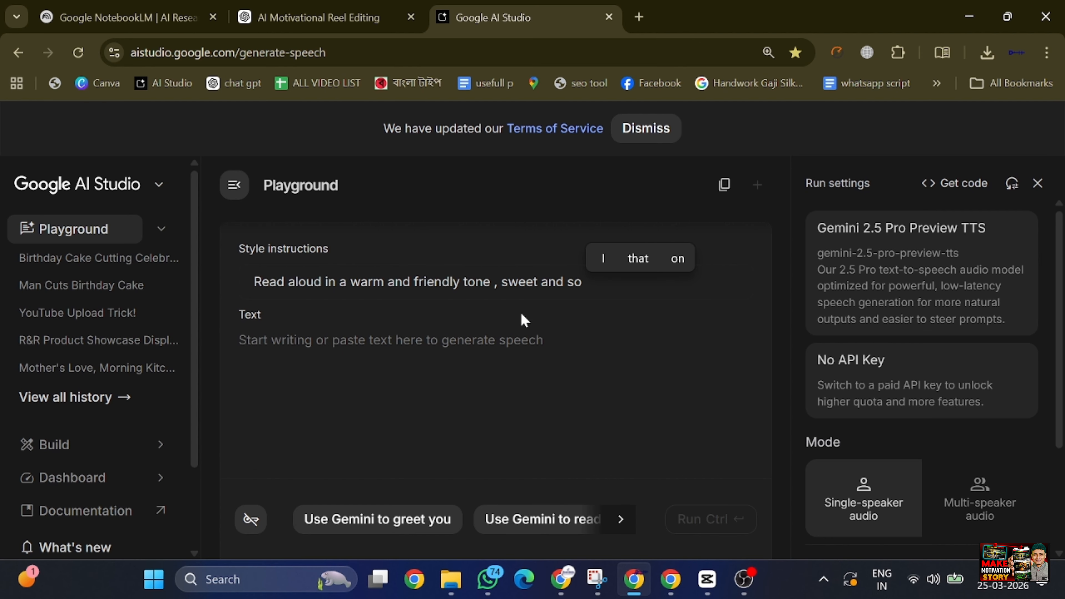
type(" emot")
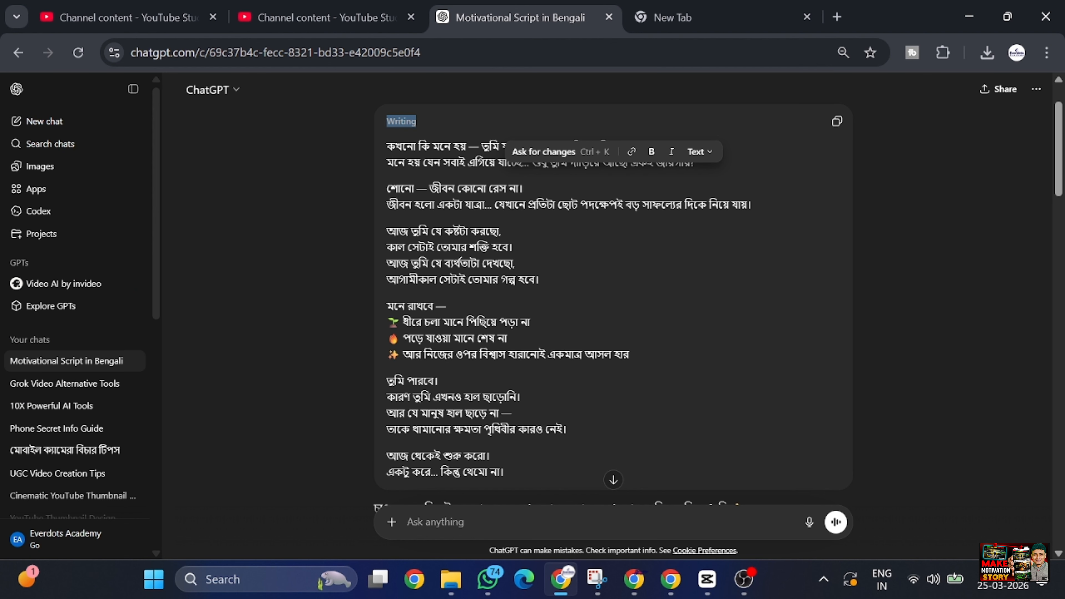
- Copy the full Bengali motivational script from the ChatGPT conversation into the speech text in Google AI Studio
left_click(366, 162)
left_click_drag(387, 147, 505, 472)
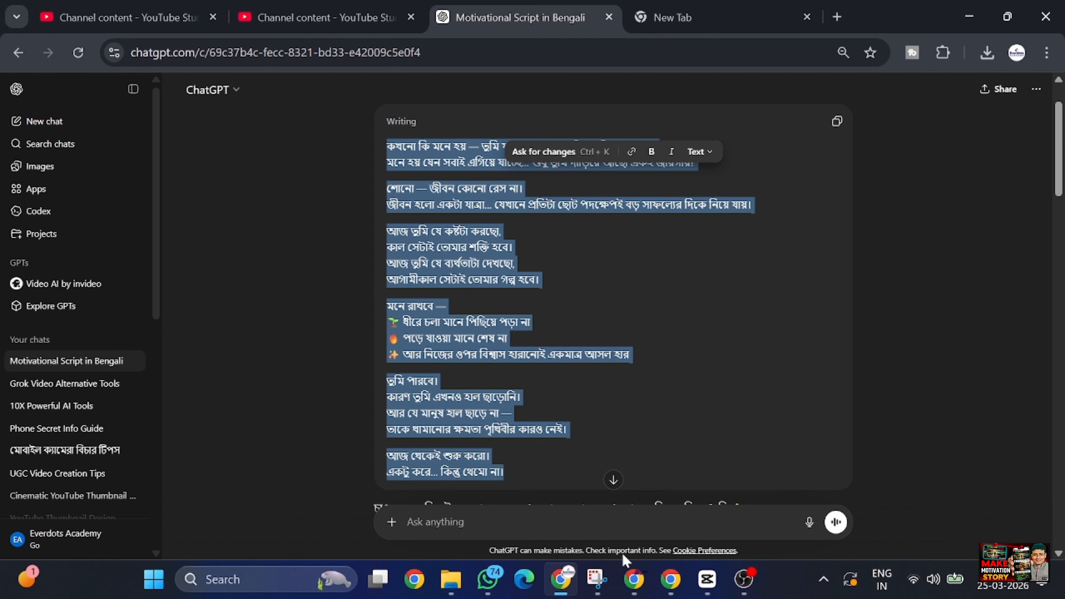
mouse_move(634, 579)
left_click(633, 507)
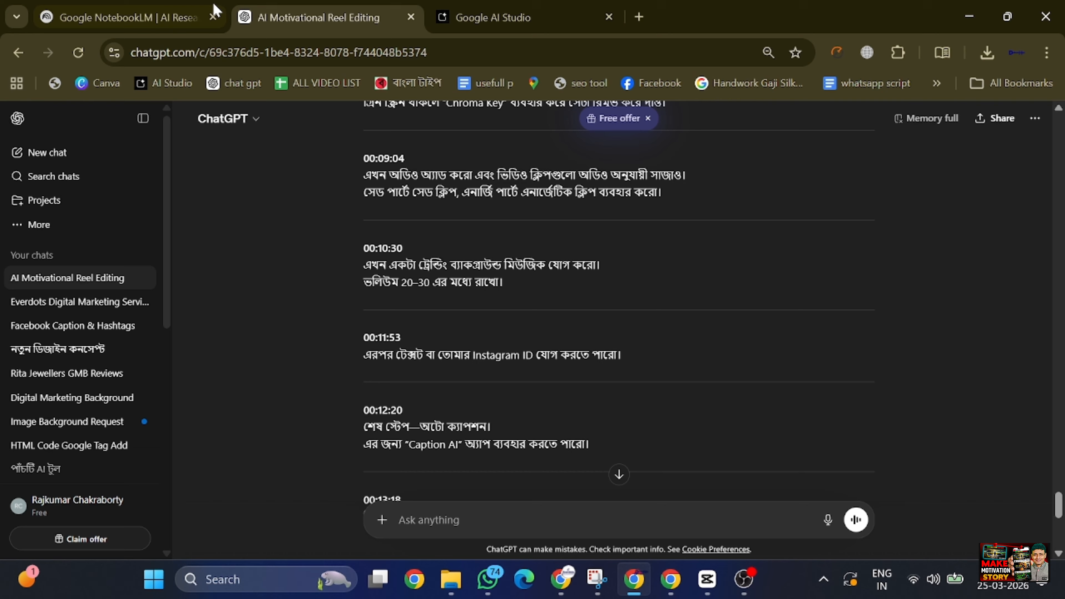
left_click(499, 7)
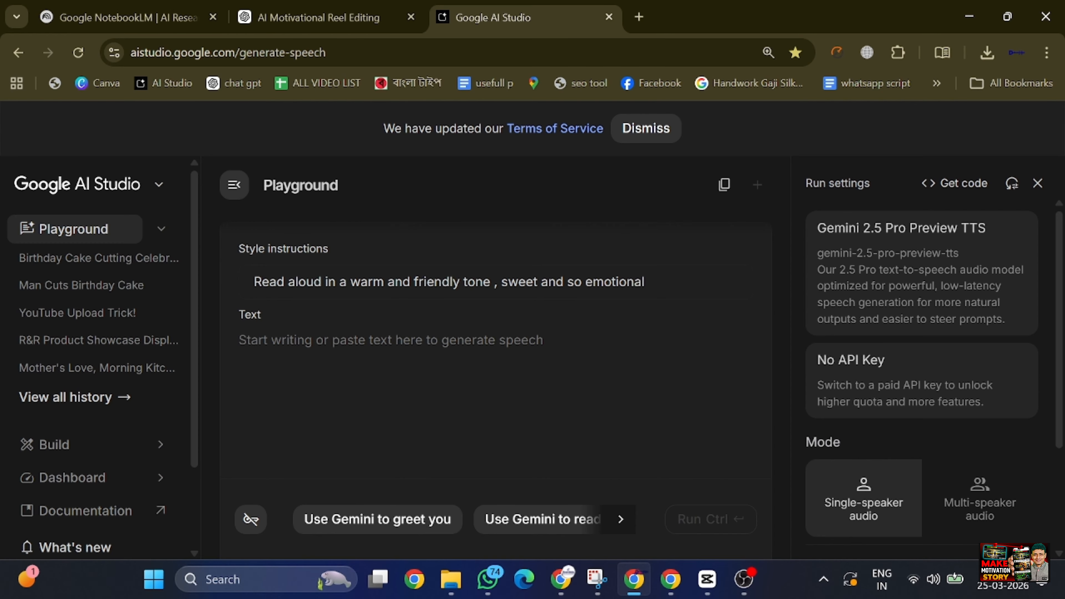
key("ctrl+v")
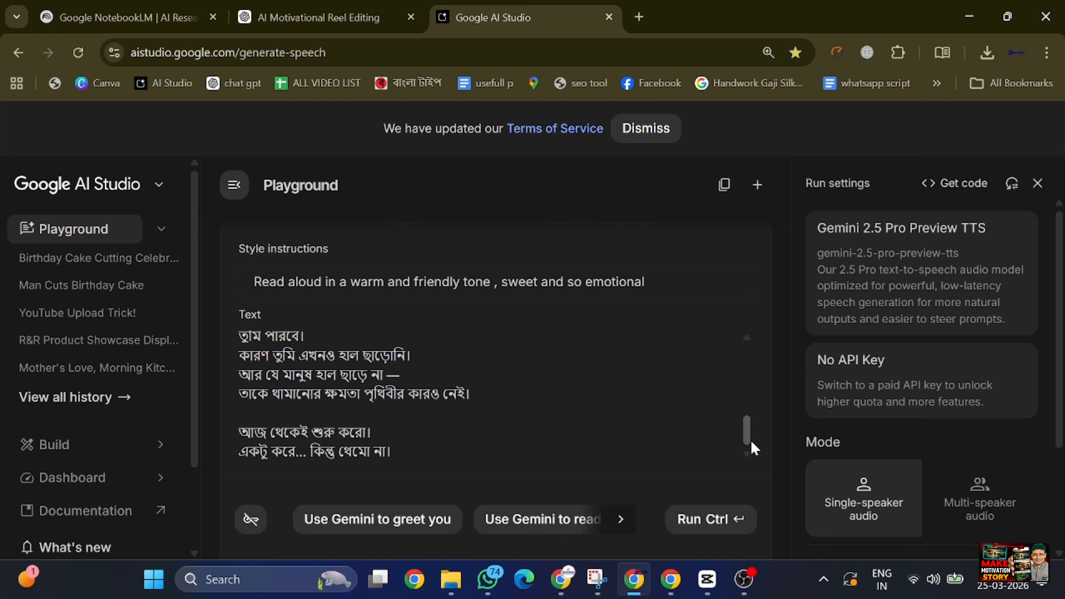
left_click_drag(749, 440, 747, 399)
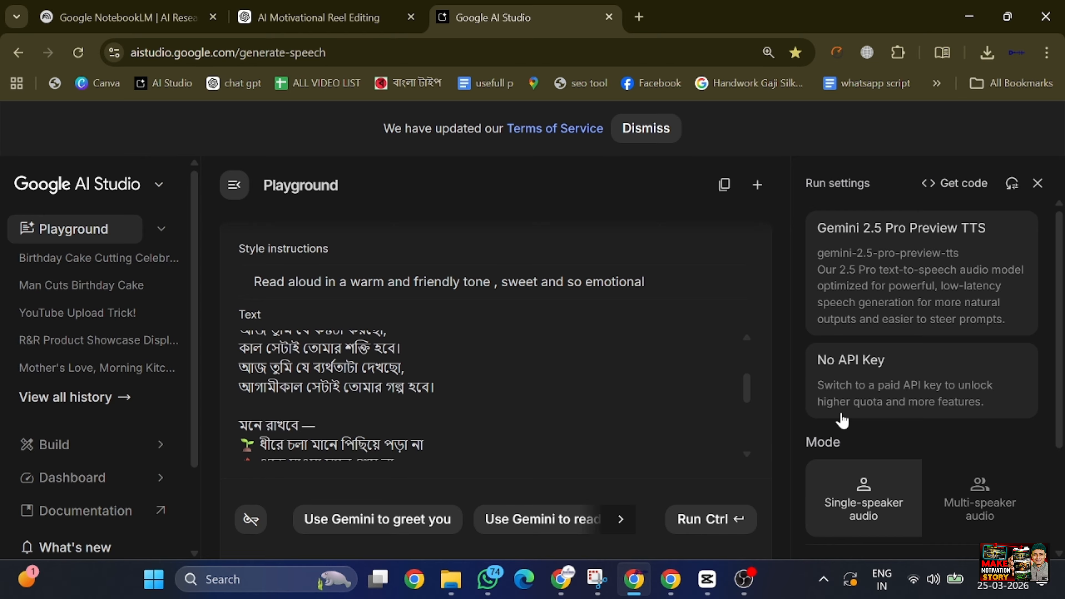
- Select the Despina voice and generate the speech from the script
scroll(1060, 284, "down", 3)
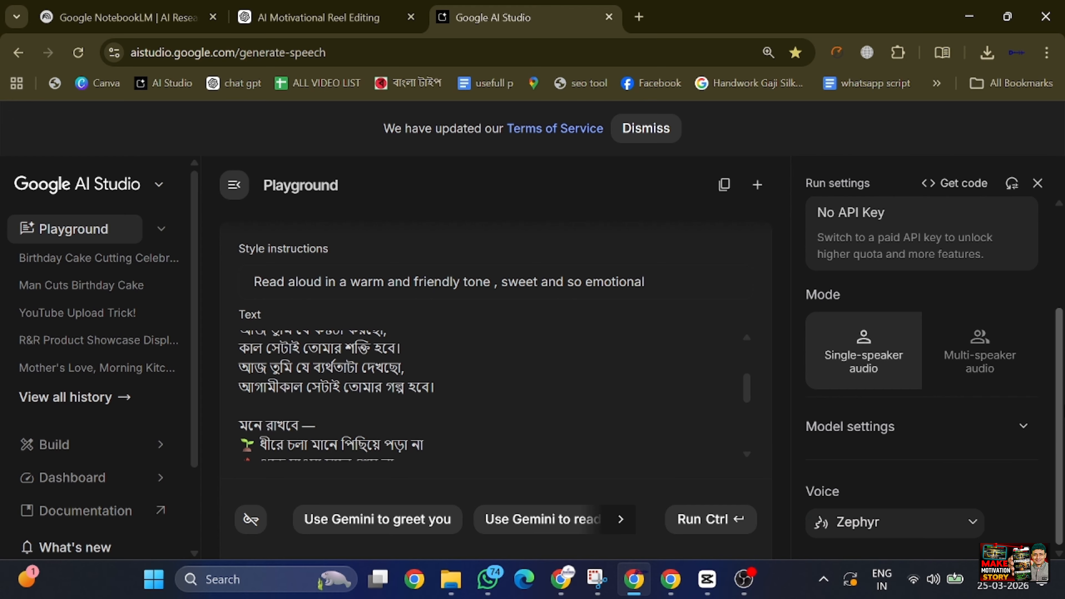
left_click(967, 524)
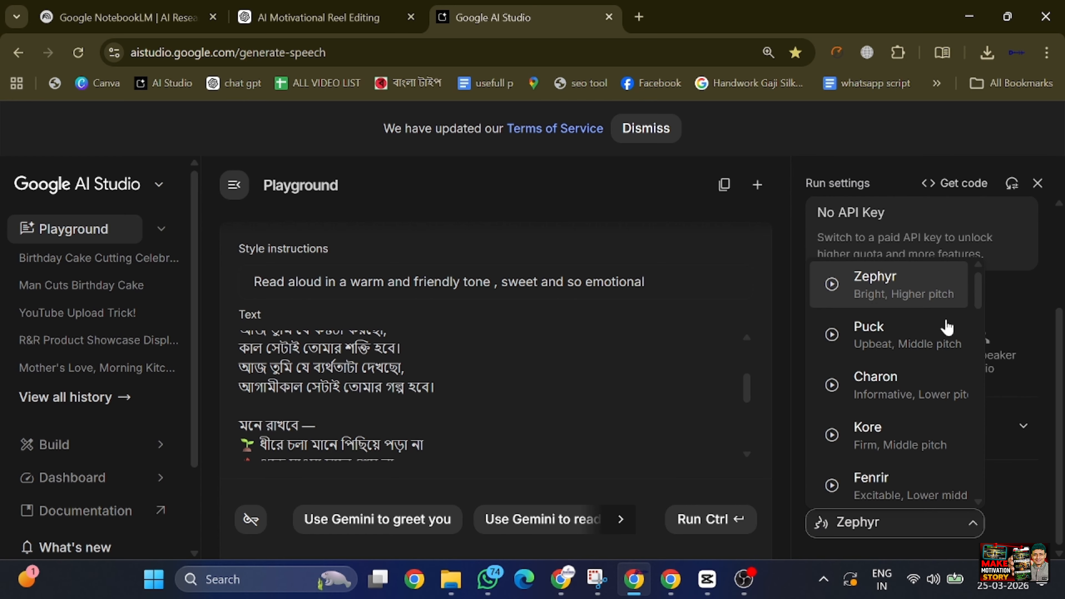
left_click_drag(977, 292, 983, 382)
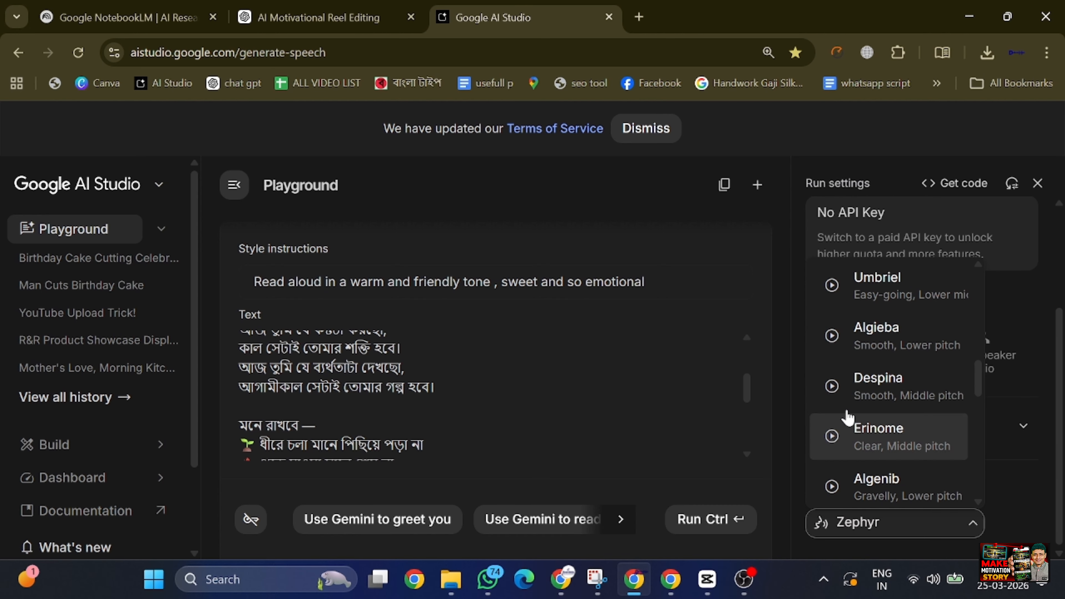
left_click(904, 394)
right_click(905, 394)
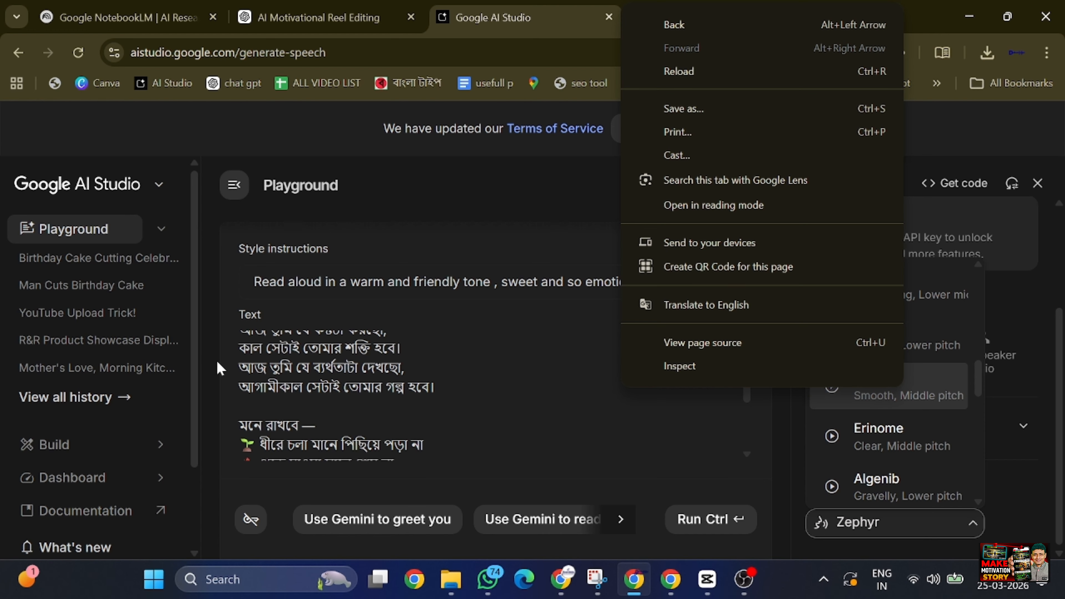
left_click(939, 400)
left_click(938, 401)
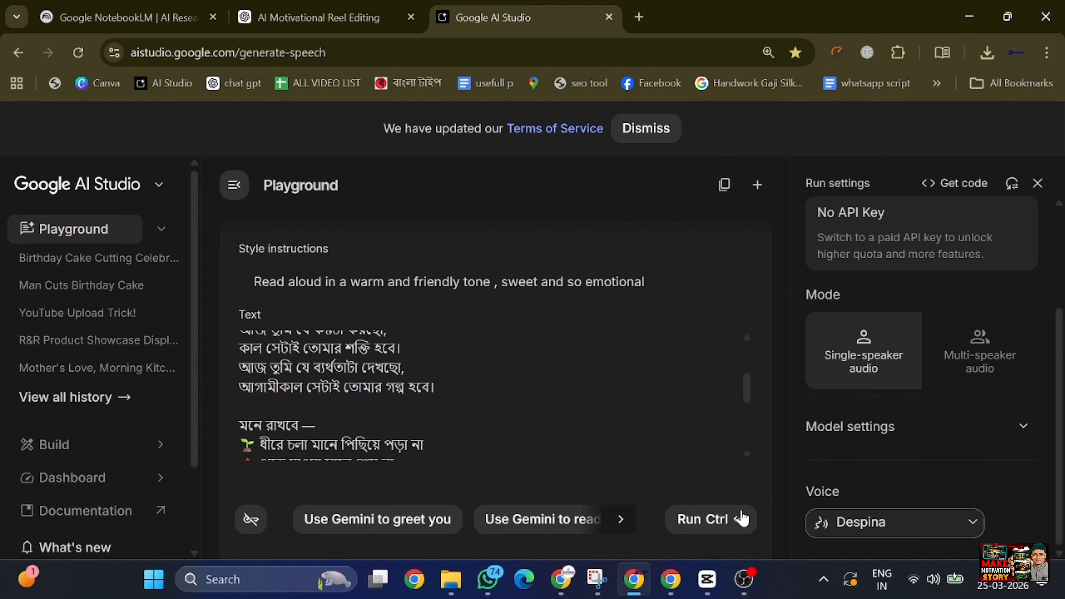
left_click(728, 529)
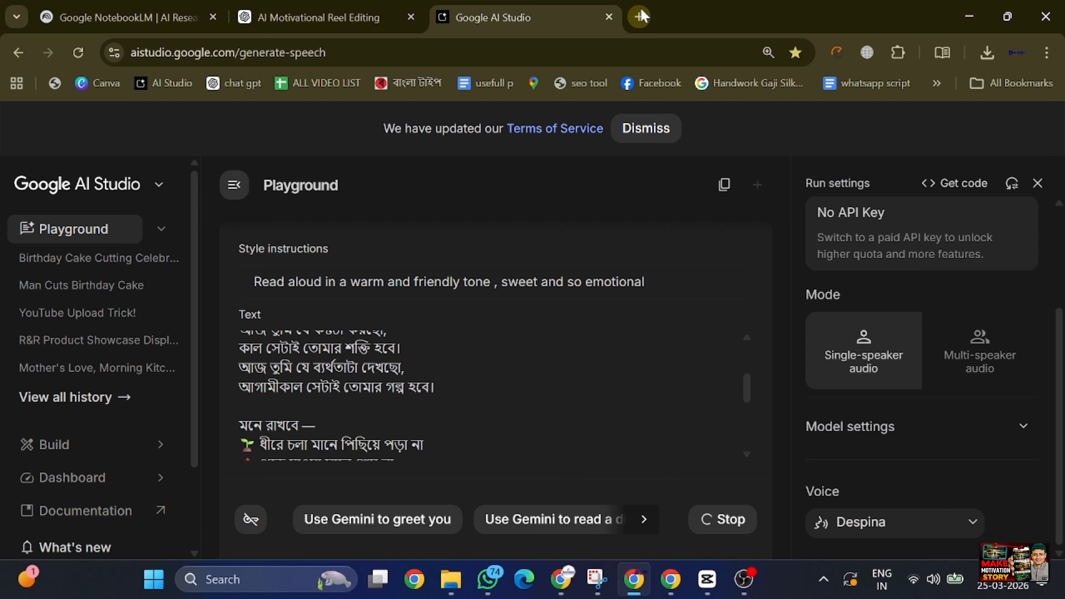
- Search the web for "google wisk" in a new browser tab
left_click(640, 16)
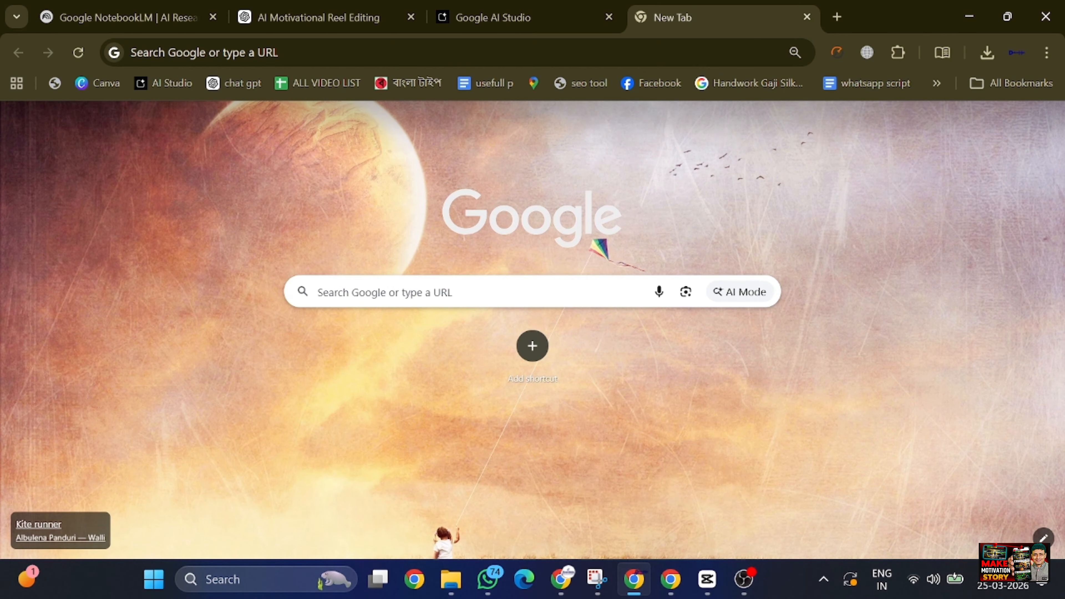
left_click(454, 301)
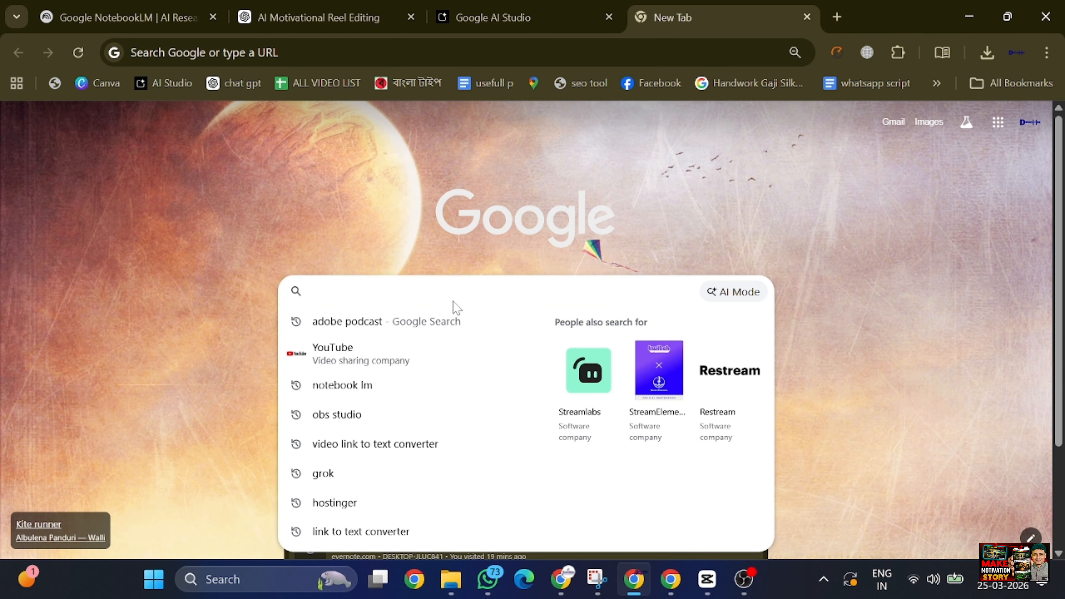
type("ggo")
key("BackSpace")
key("BackSpace")
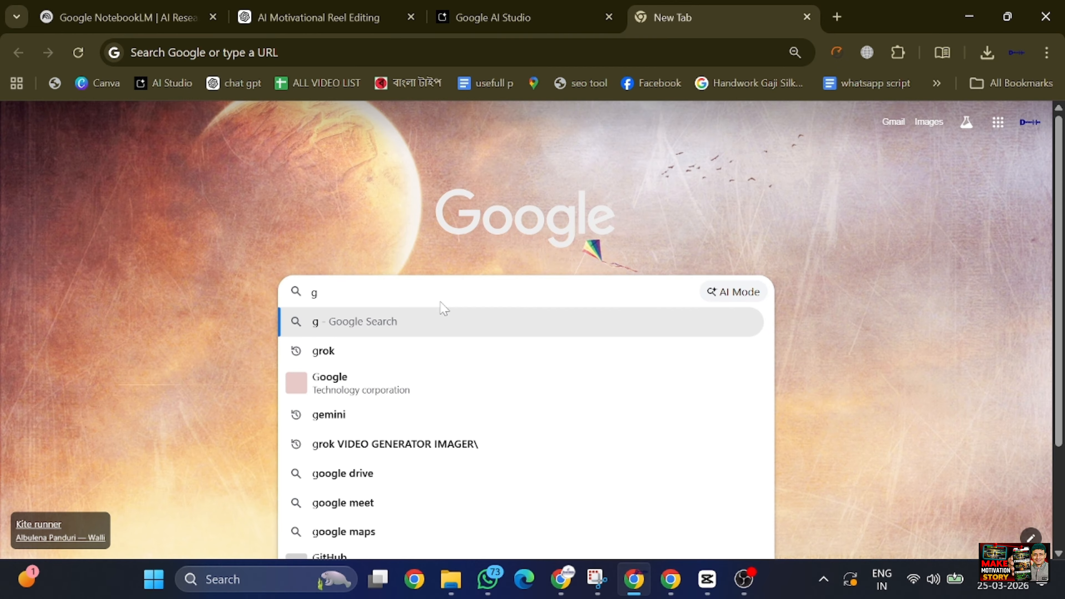
type("oogl")
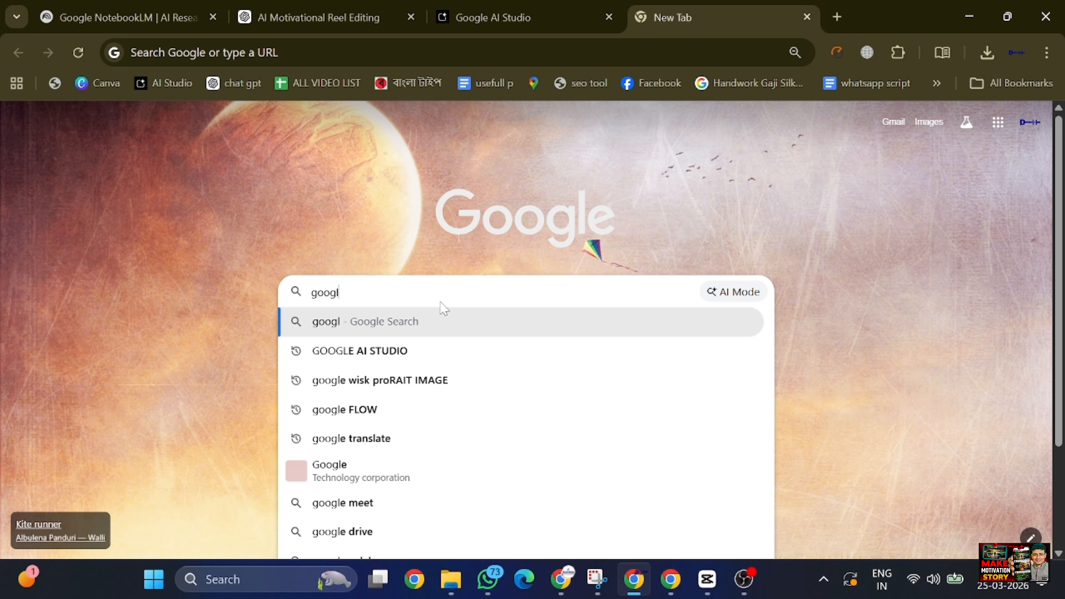
type("e w")
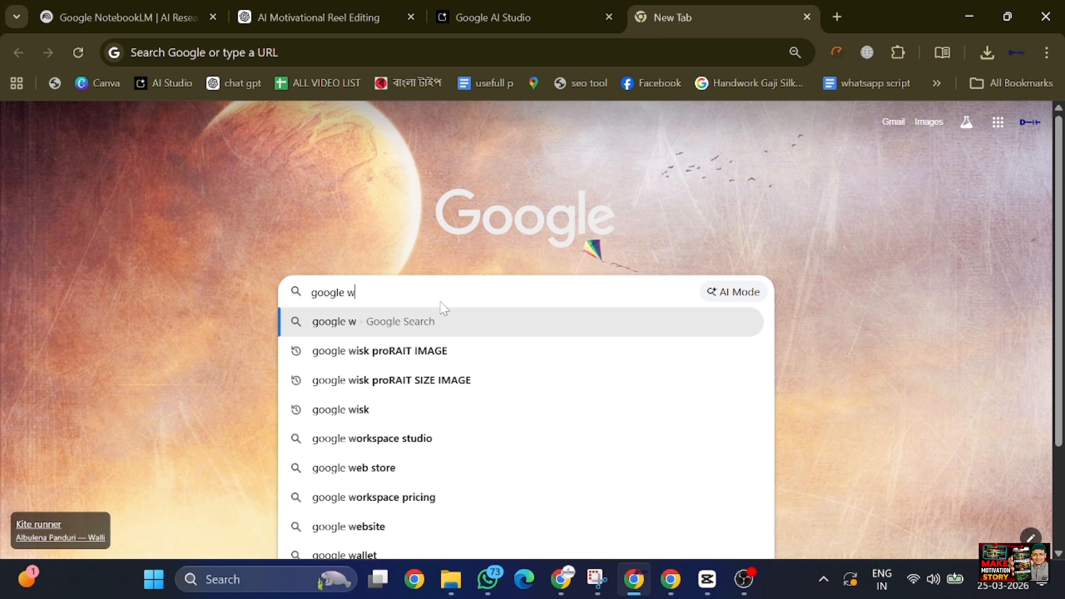
type("isk")
key("Return")
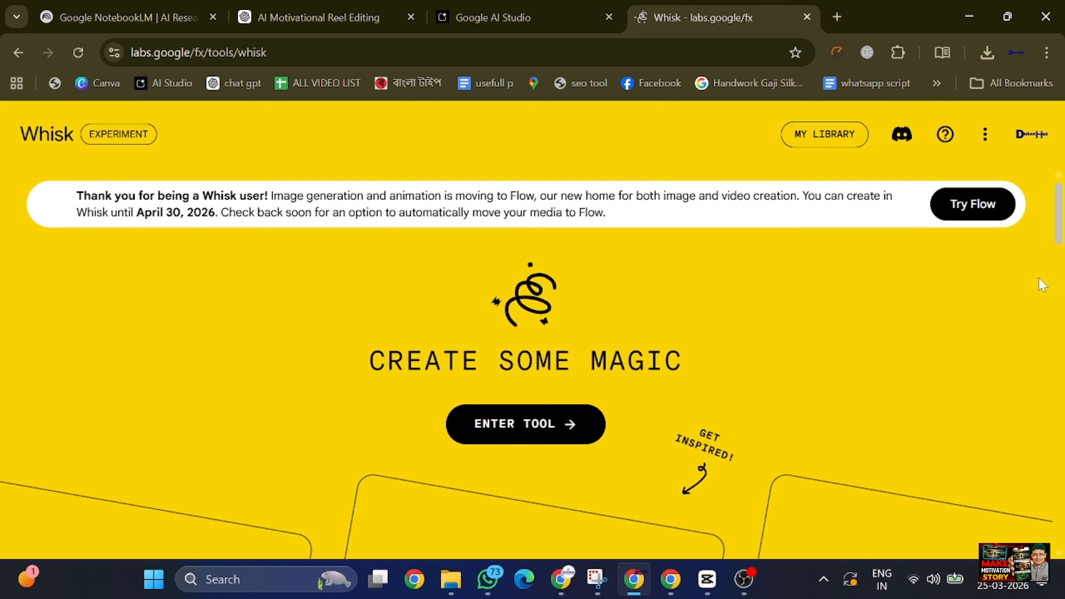
- Enter the Whisk tool and complete its welcome introduction to reach the empty prompt workspace
scroll(1054, 230, "down", 2)
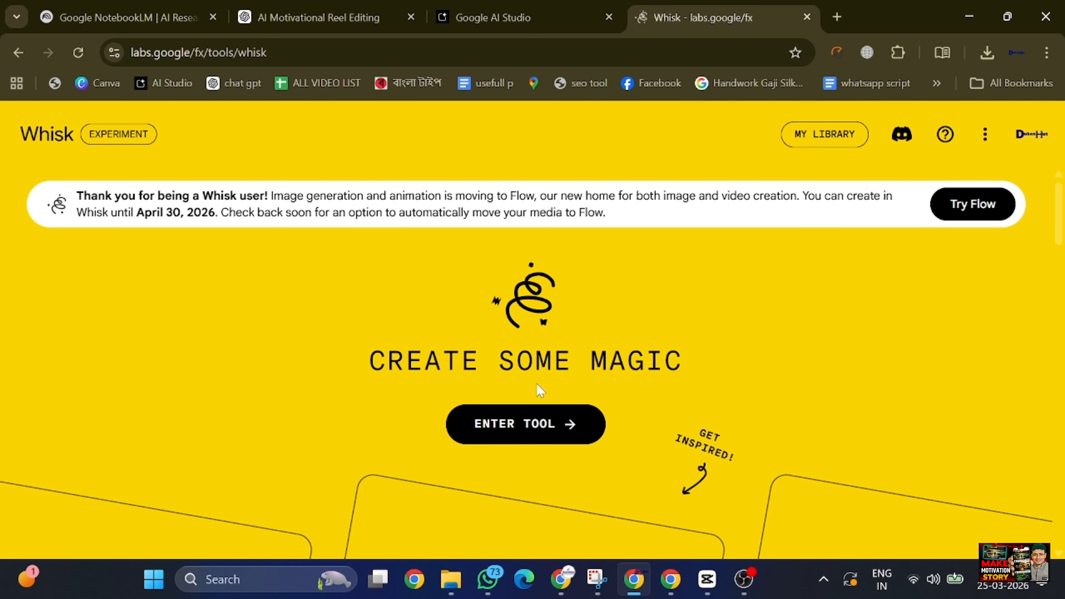
left_click(542, 440)
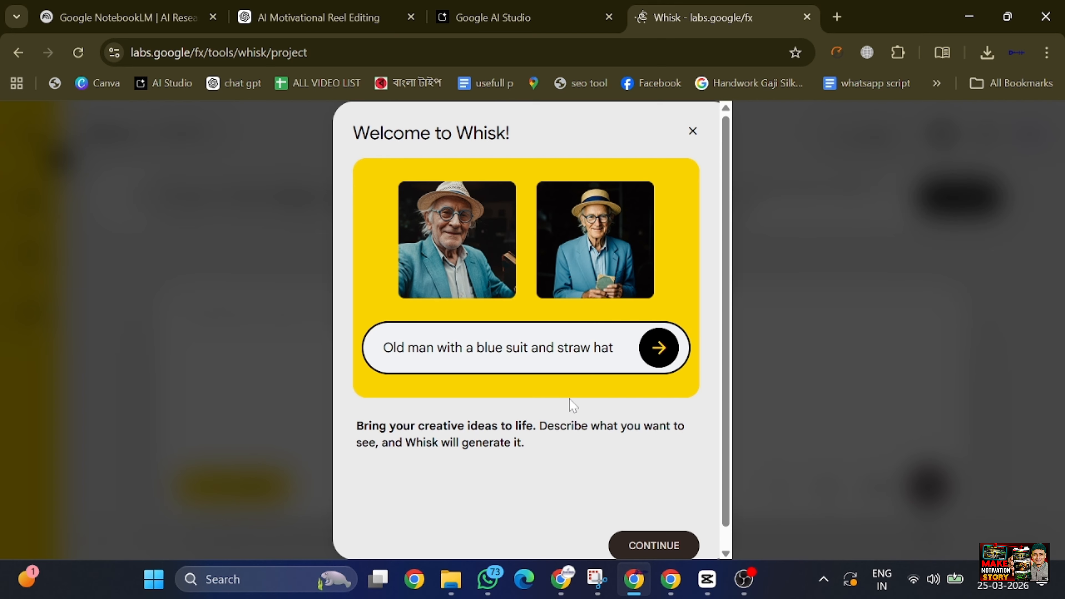
left_click(648, 547)
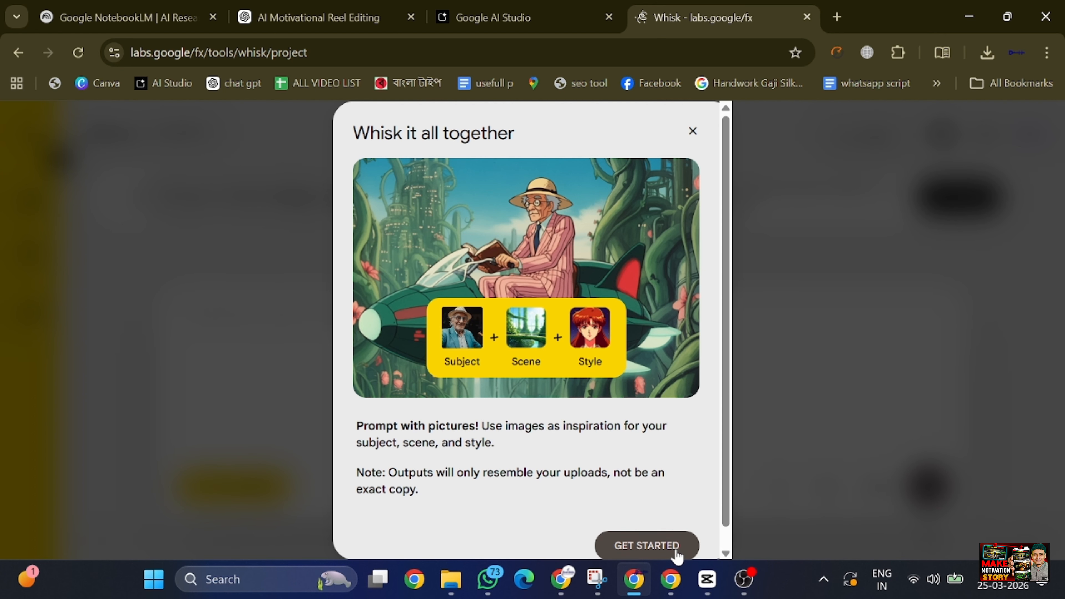
left_click(648, 546)
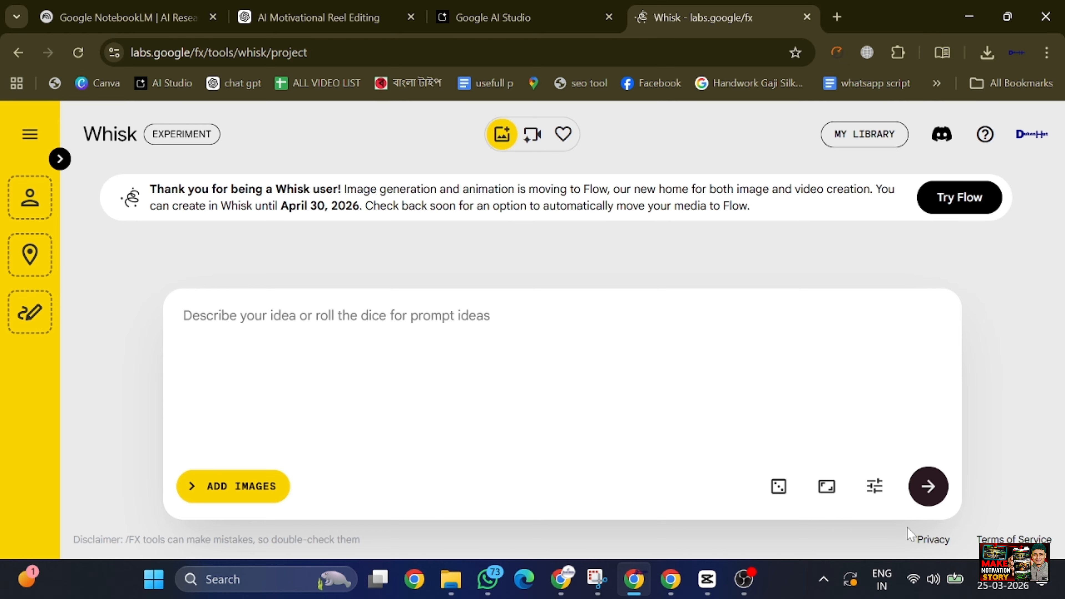
- Return to Google AI Studio and listen to part of the generated voice-over
left_click(511, 19)
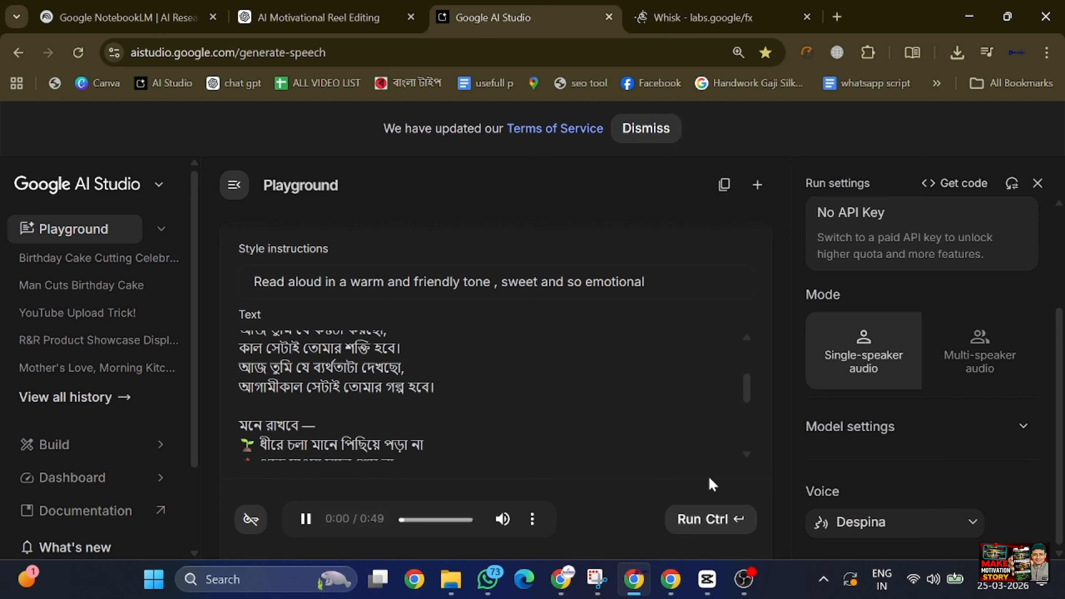
left_click(305, 520)
left_click(307, 520)
left_click_drag(1058, 362, 1060, 265)
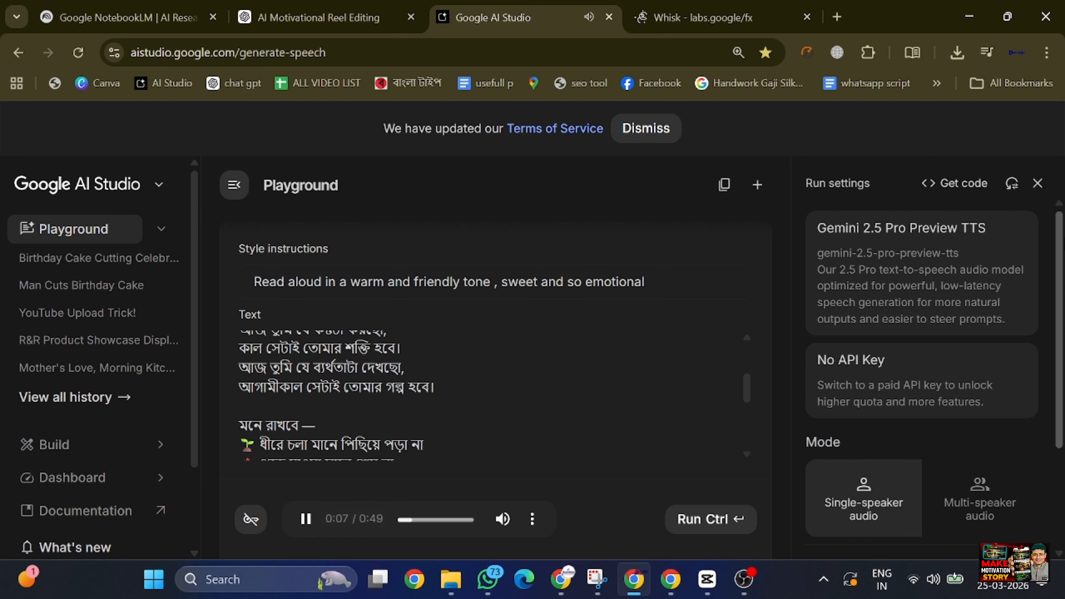
scroll(1053, 357, "down", 4)
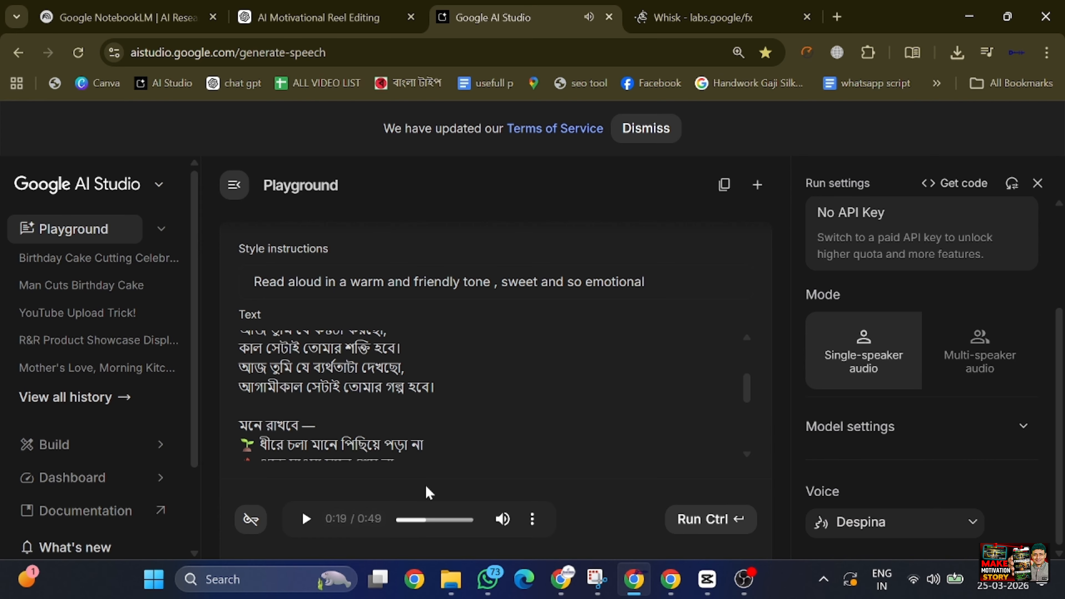
- Download the generated voice-over audio from Google AI Studio and return to the empty Whisk workspace
left_click(532, 519)
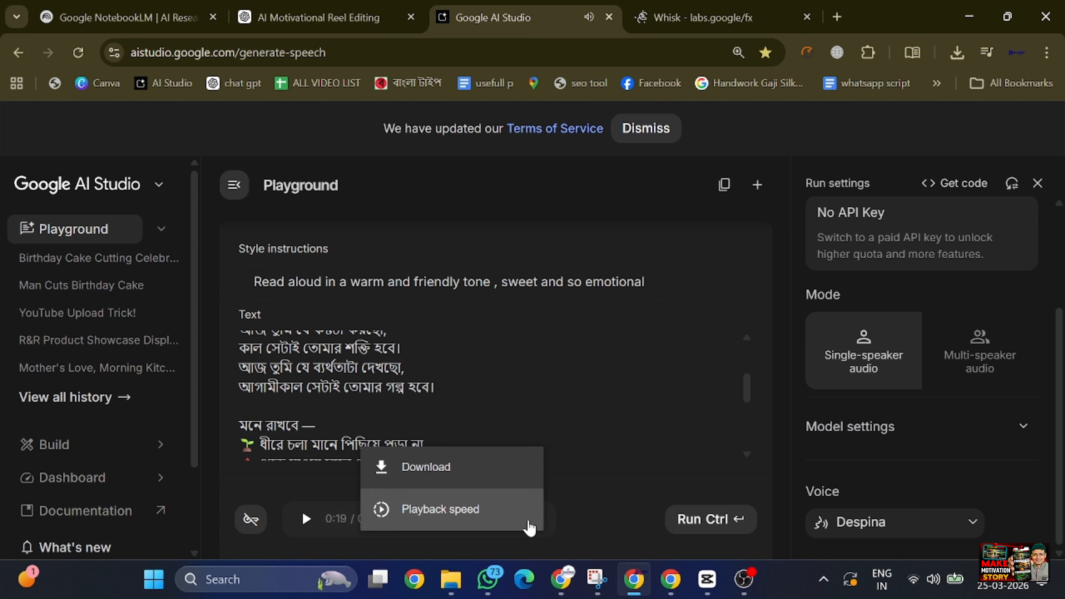
left_click(487, 476)
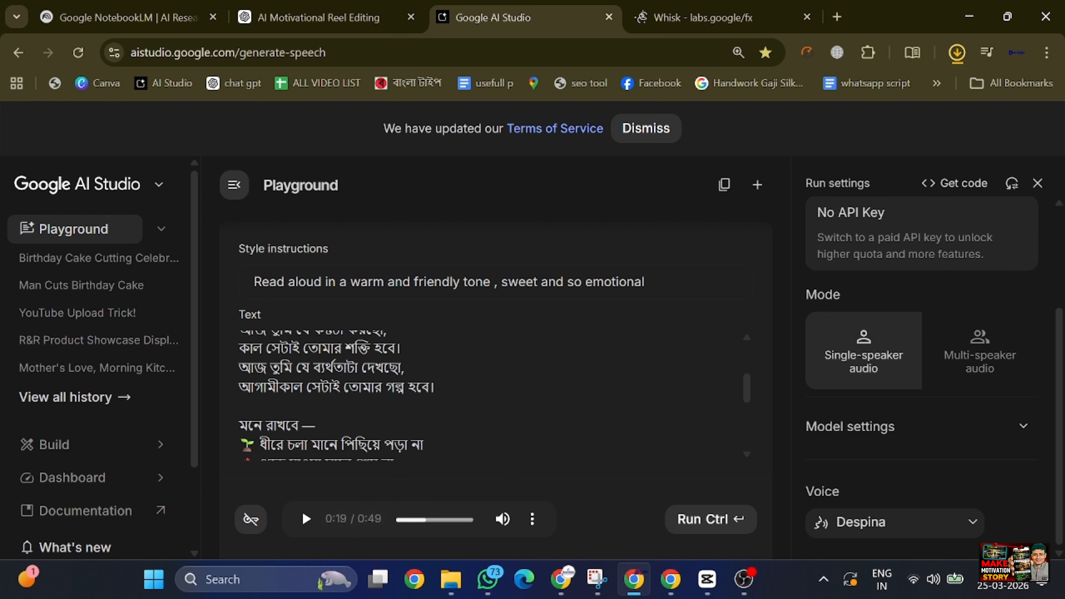
left_click(735, 15)
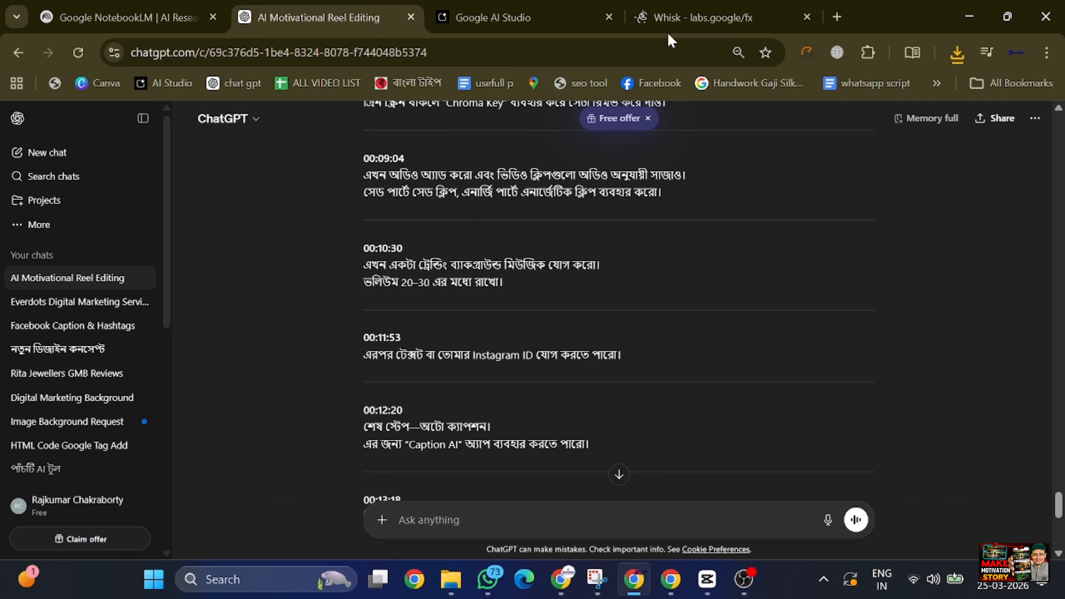
left_click(682, 15)
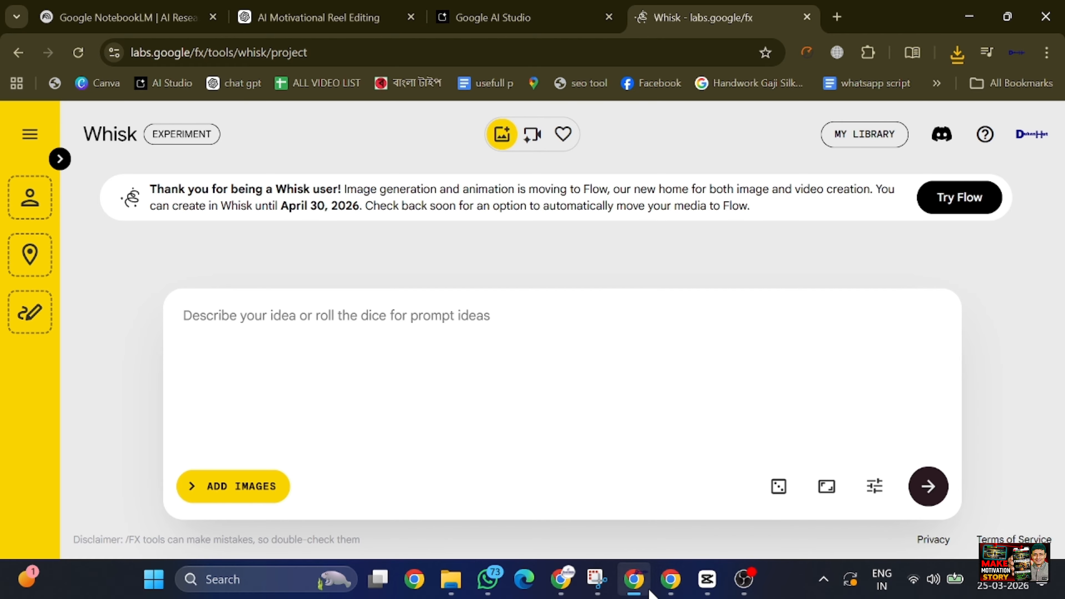
- Copy the full "Scene 1 — Feeling Stuck (Hook)" prompt from the ChatGPT conversation and generate images from it in Whisk
left_click(560, 581)
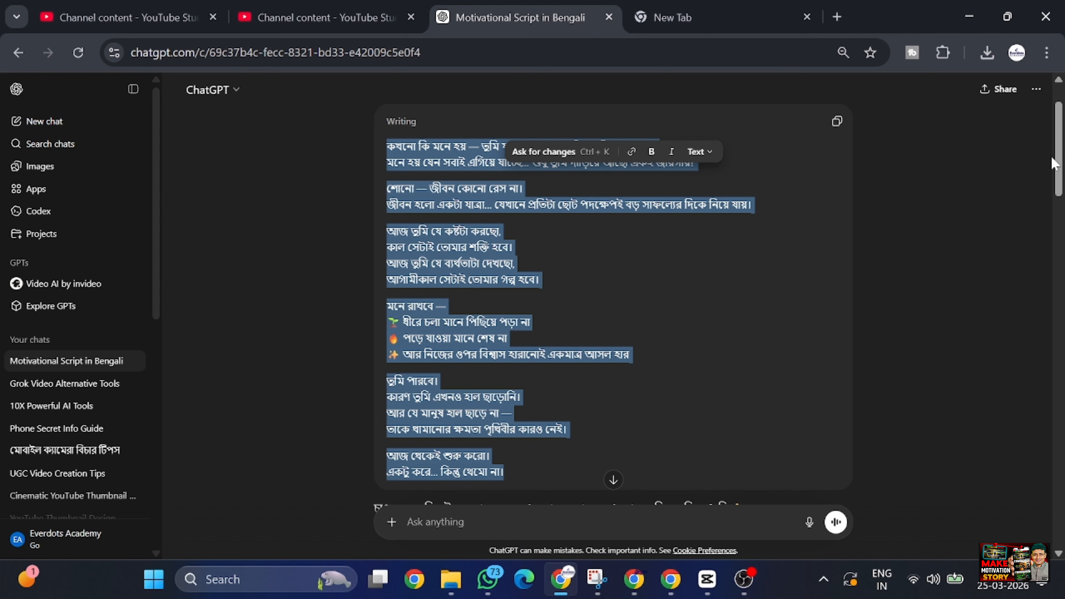
left_click_drag(1058, 162, 1057, 327)
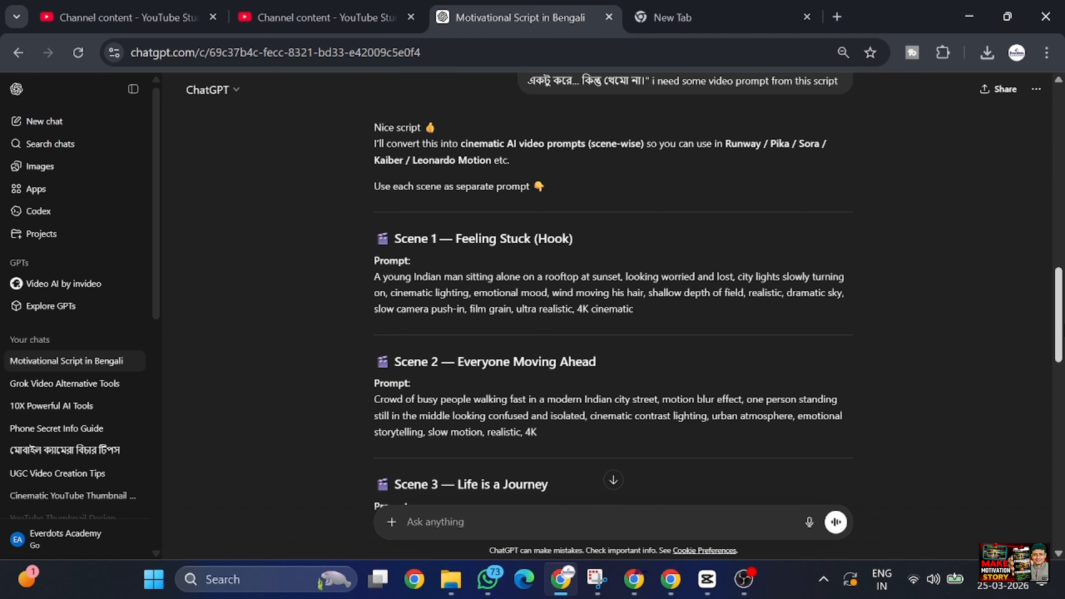
left_click_drag(374, 277, 843, 293)
key("ctrl+c")
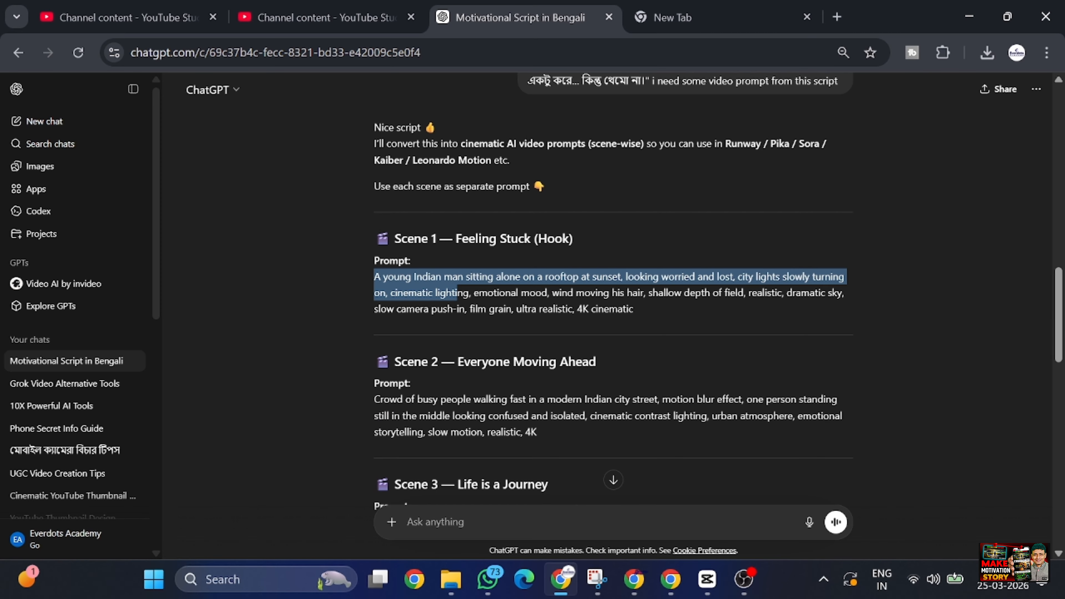
left_click_drag(844, 293, 633, 309)
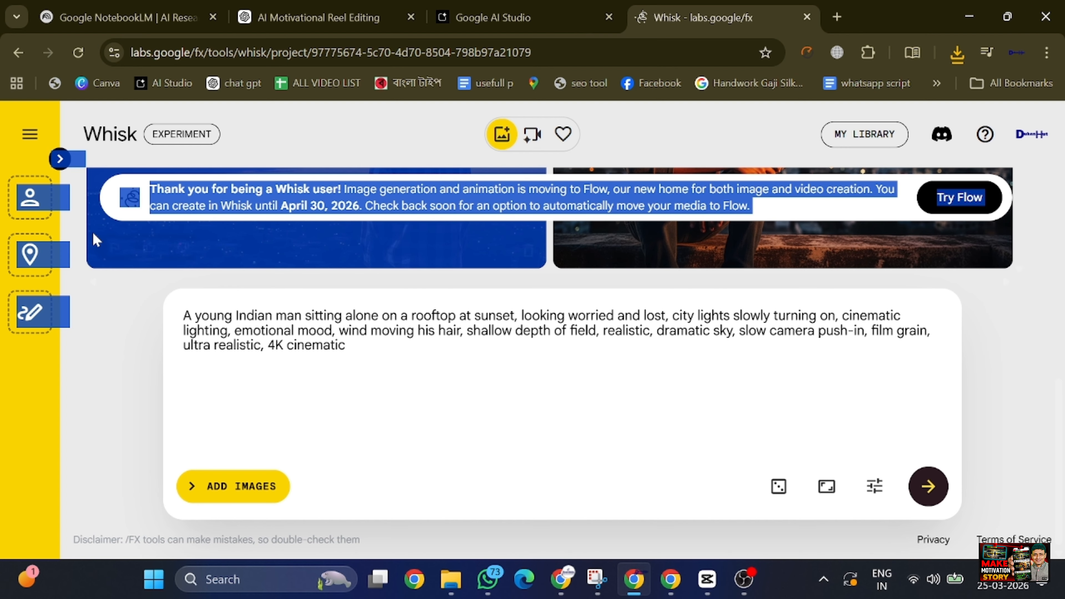
left_click(115, 350)
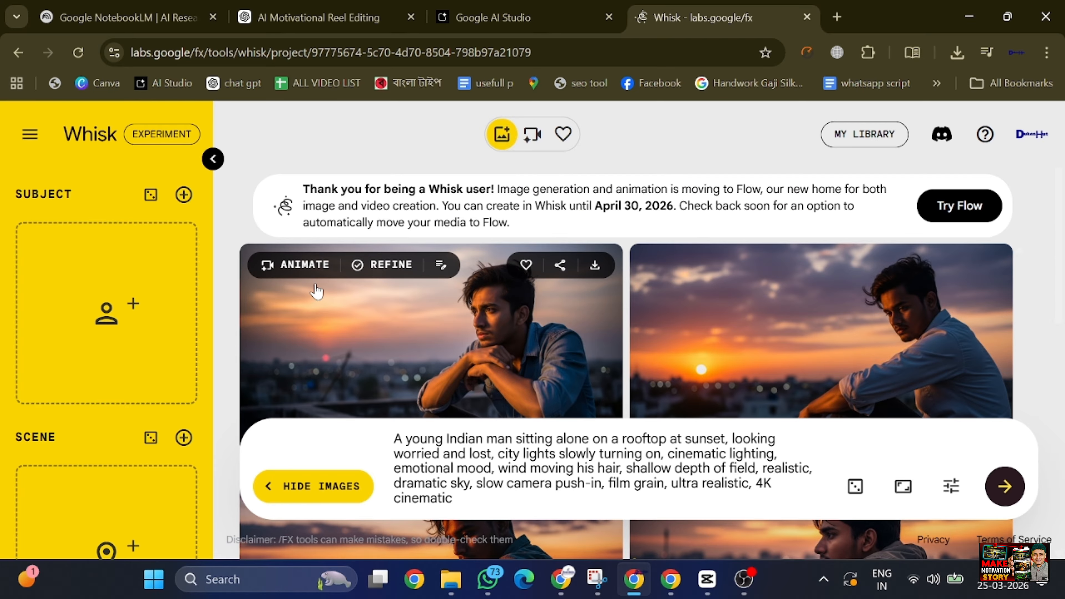
- Animate the first rooftop sunset image, using the Scene 1 prompt as the animation description
left_click(305, 265)
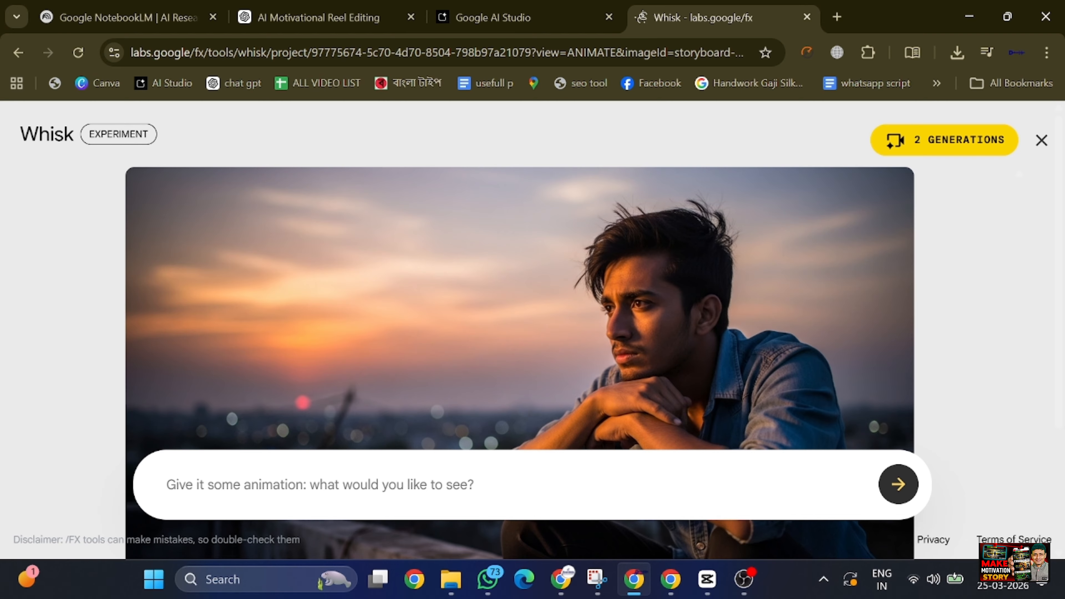
key("ctrl+v")
key("Return")
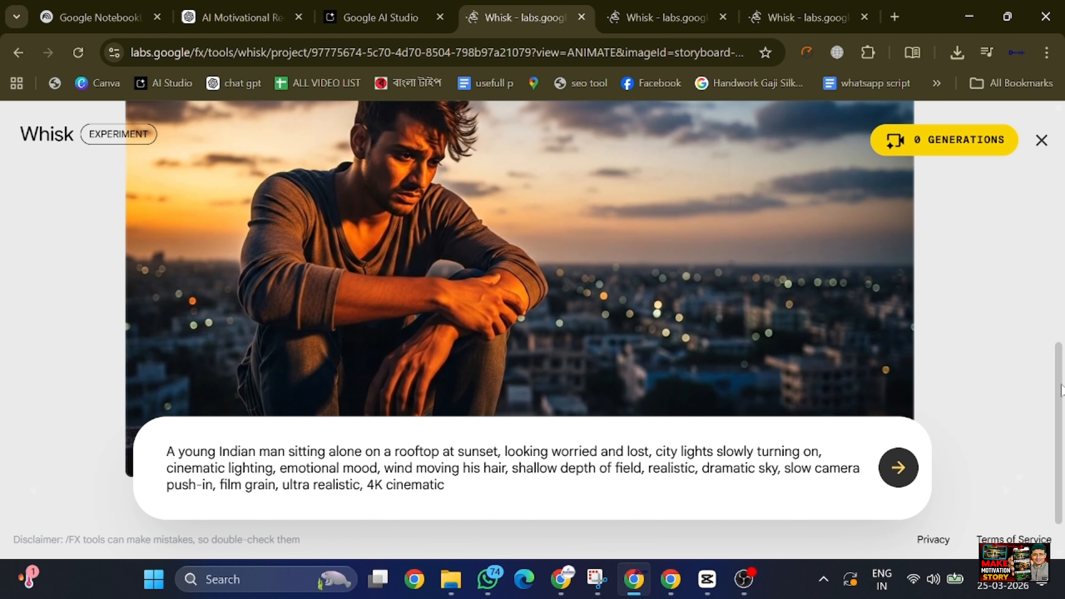
- Preview the animated clip of the man sitting on the rooftop ledge and download it as a video
scroll(1045, 327, "up", 5)
scroll(1047, 336, "down", 5)
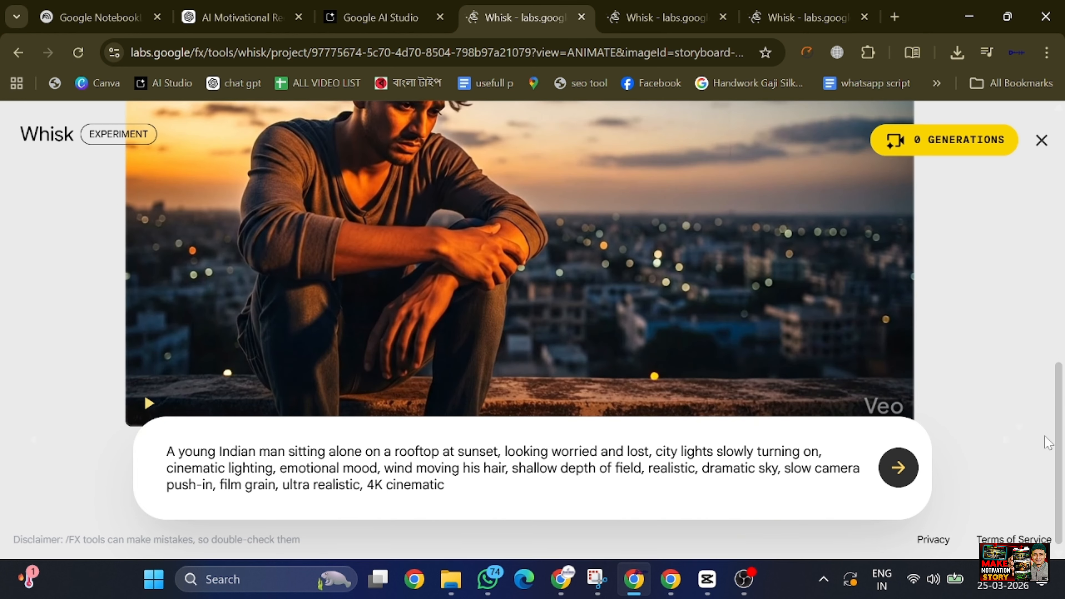
scroll(1022, 352, "up", 3)
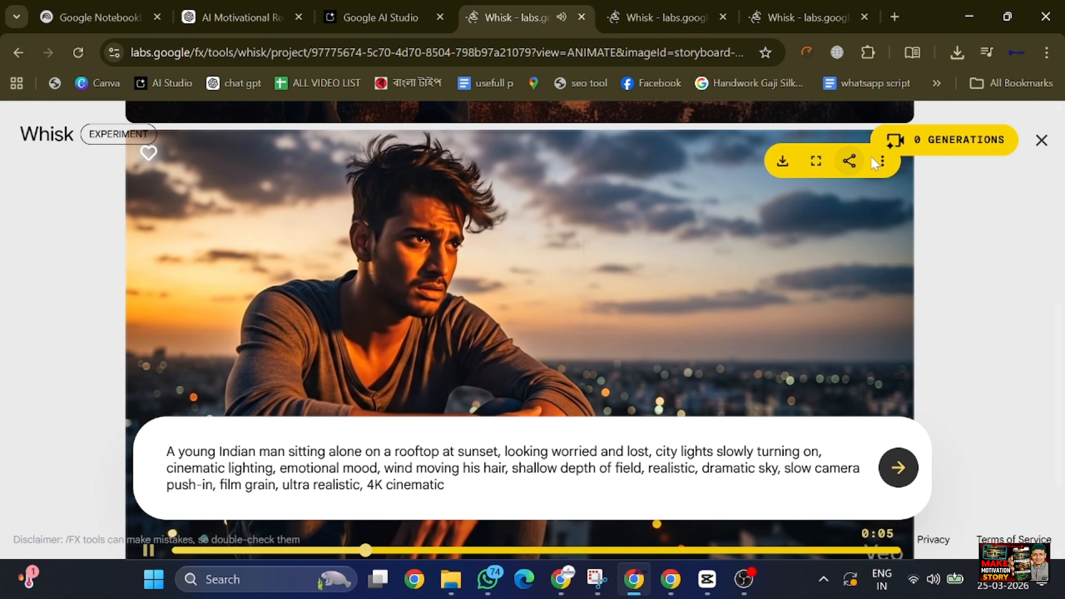
left_click(782, 164)
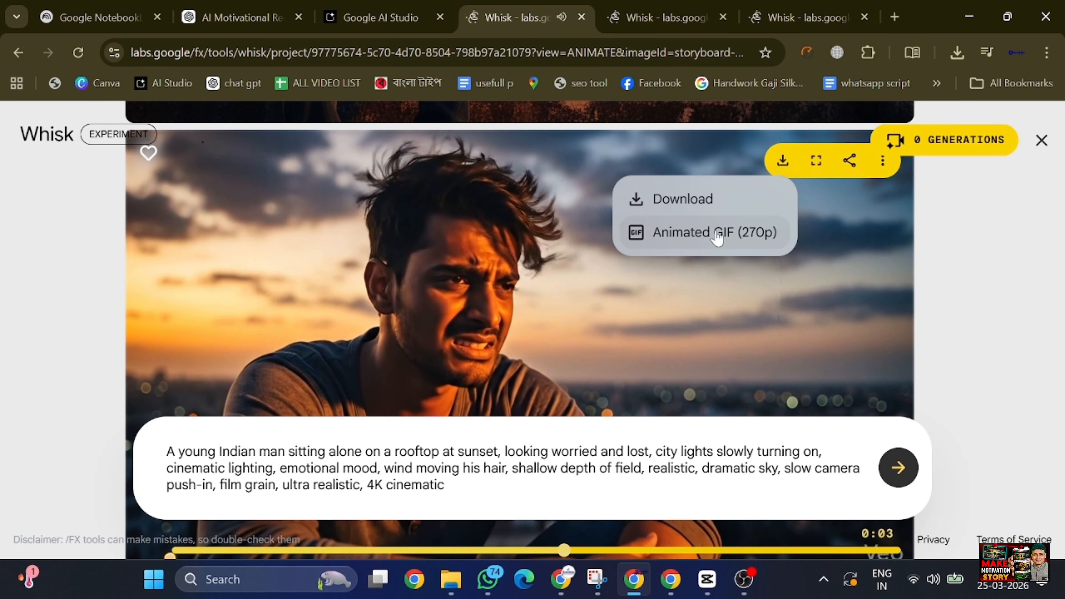
left_click(710, 208)
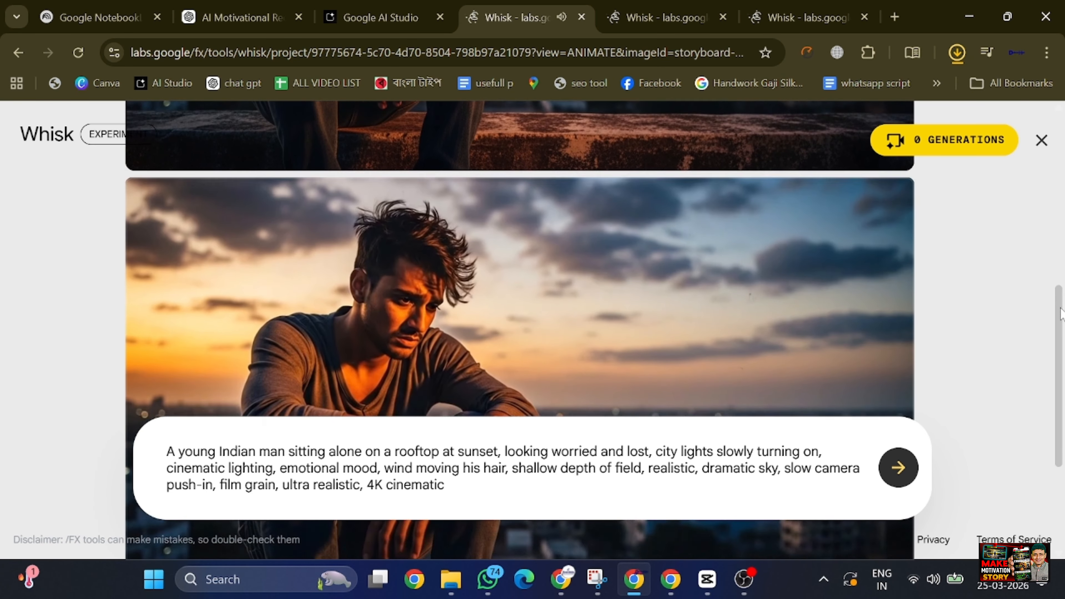
- Go back from the animation view to the project's image workspace and clear the Scene 1 prompt
scroll(1048, 214, "up", 10)
scroll(408, 239, "down", 3)
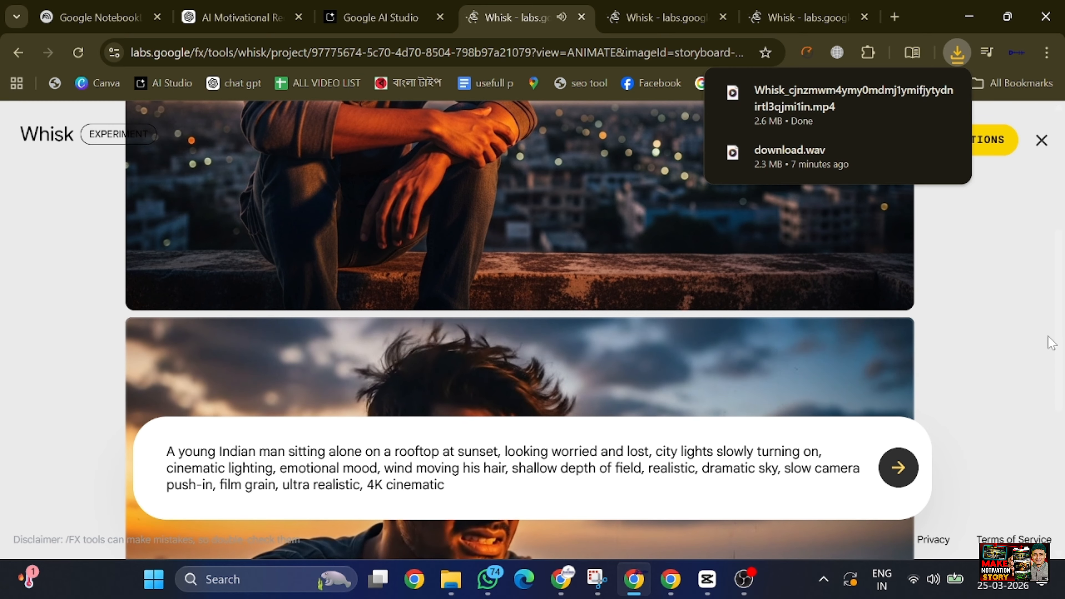
scroll(1063, 272, "up", 2)
scroll(1062, 272, "down", 8)
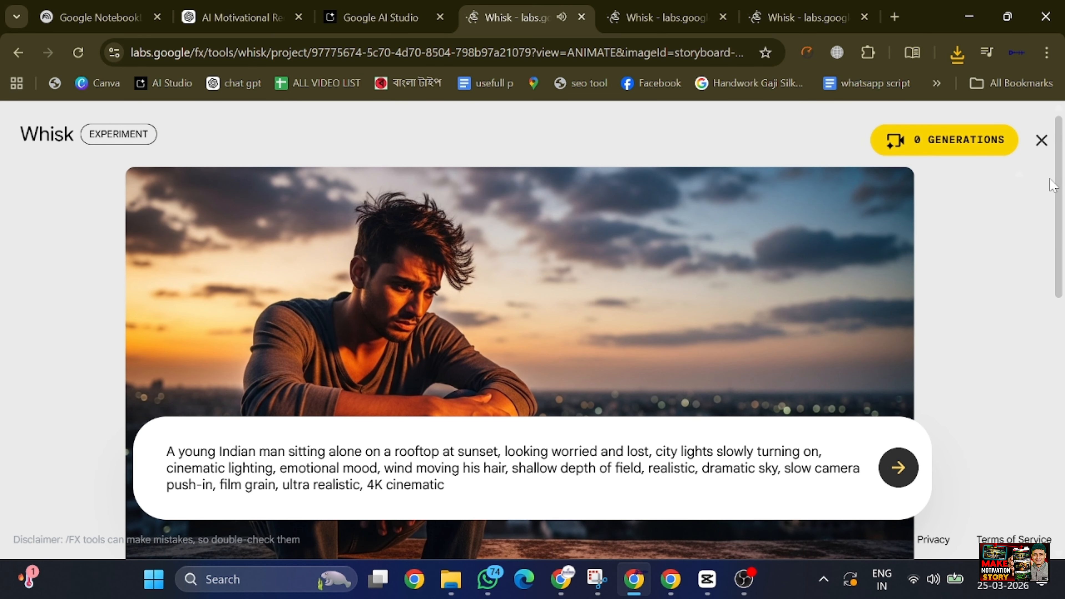
scroll(1056, 524, "up", 5)
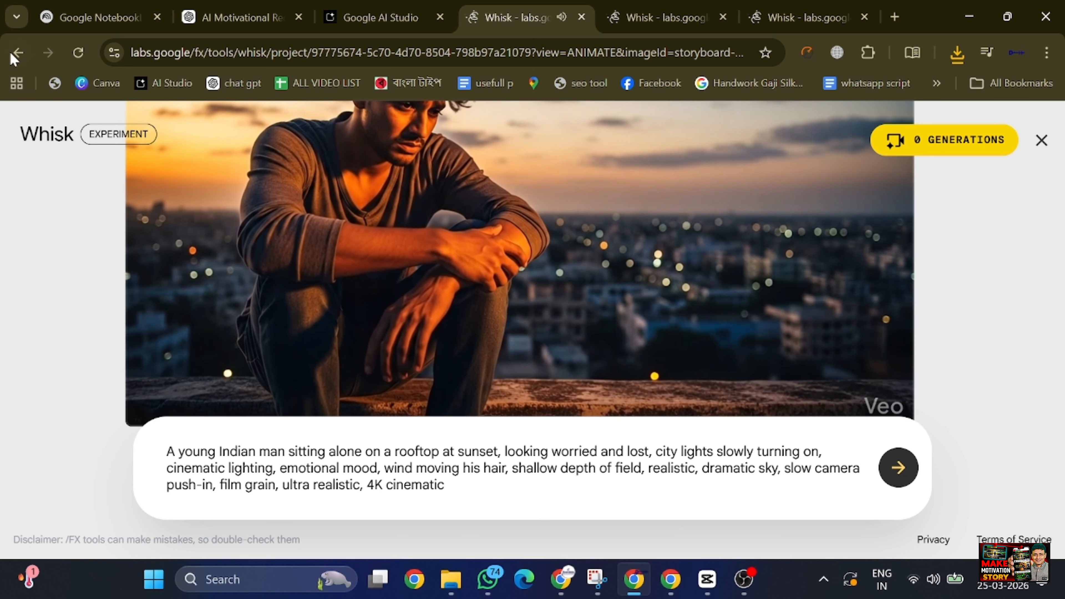
left_click(19, 53)
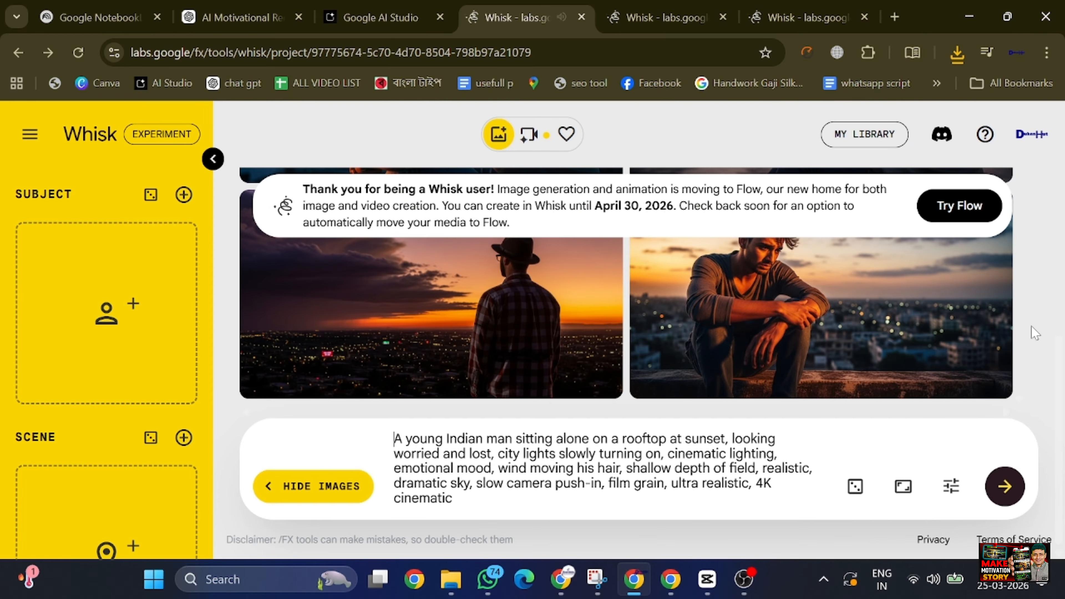
left_click_drag(1054, 386, 1041, 428)
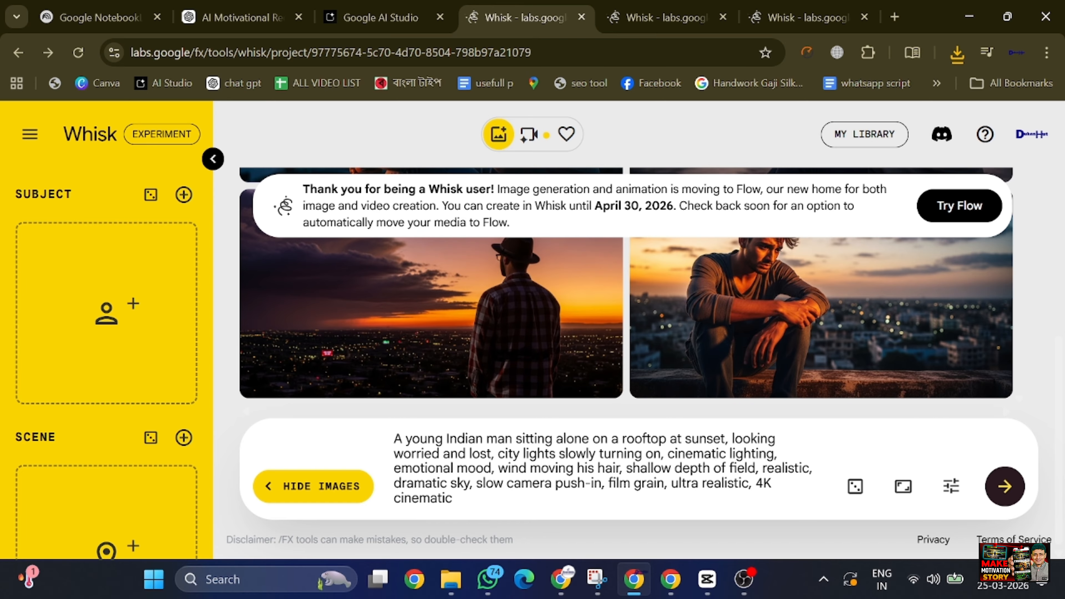
left_click_drag(488, 508, 368, 430)
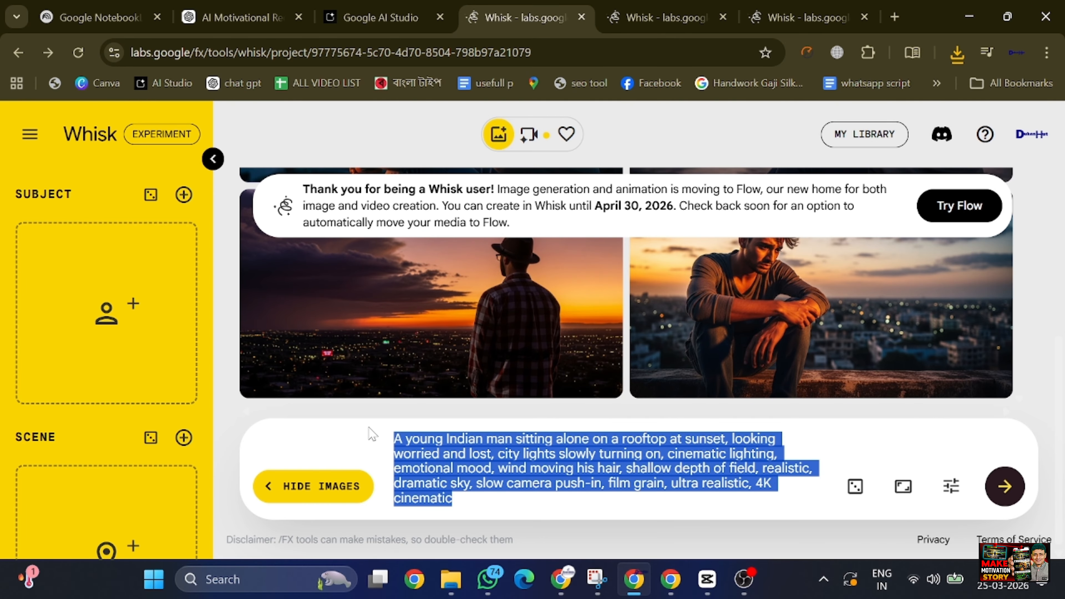
key("ctrl+x")
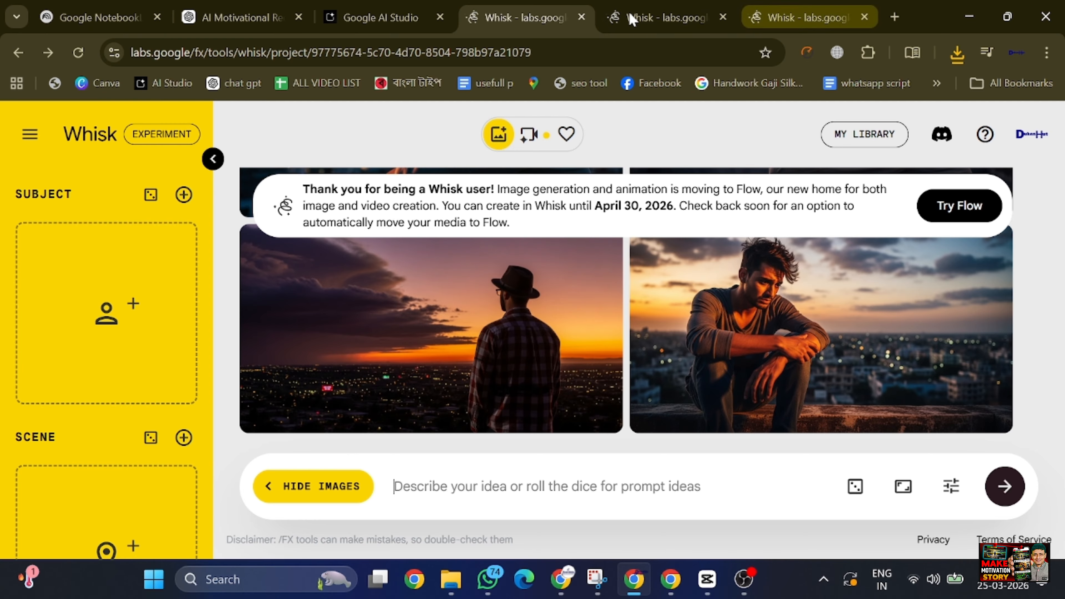
- Copy the "Scene 2 — Everyone Moving Ahead" prompt from the Bengali motivational script conversation in ChatGPT
left_click(226, 17)
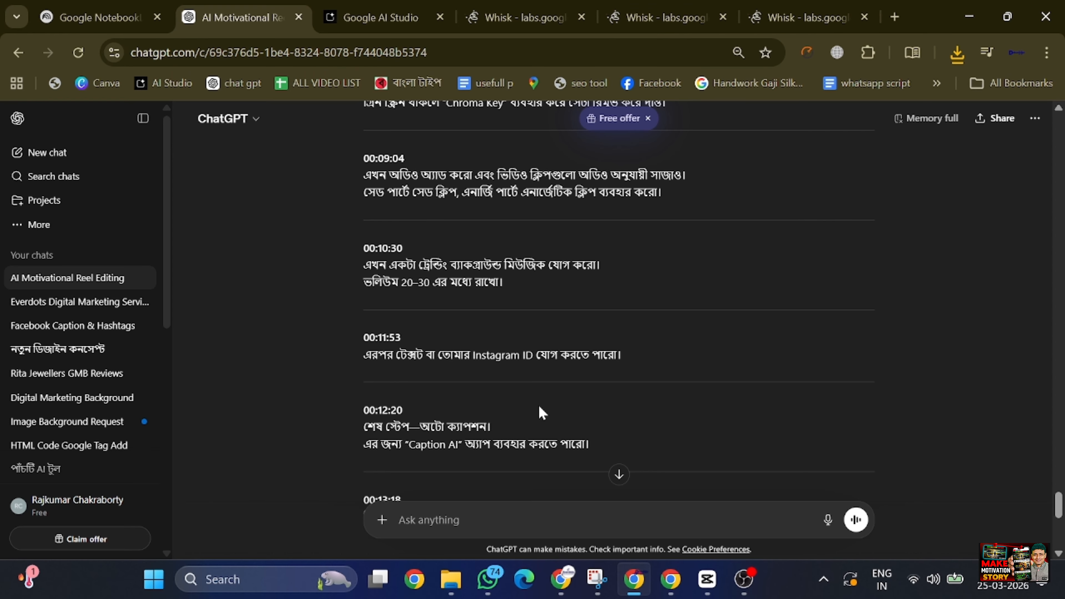
left_click(634, 587)
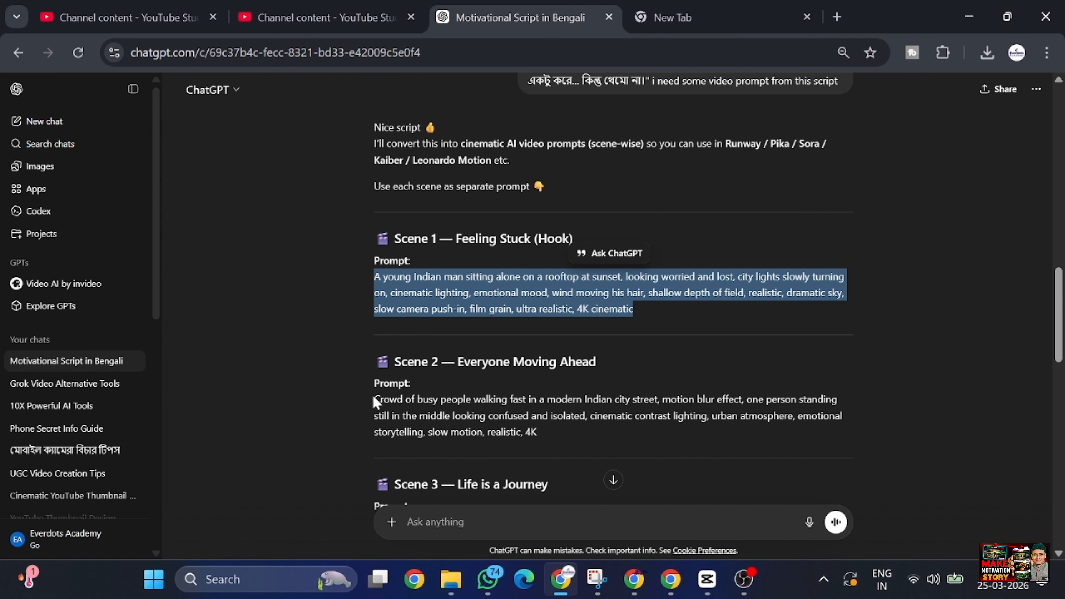
left_click_drag(373, 397, 563, 441)
key("ctrl+c")
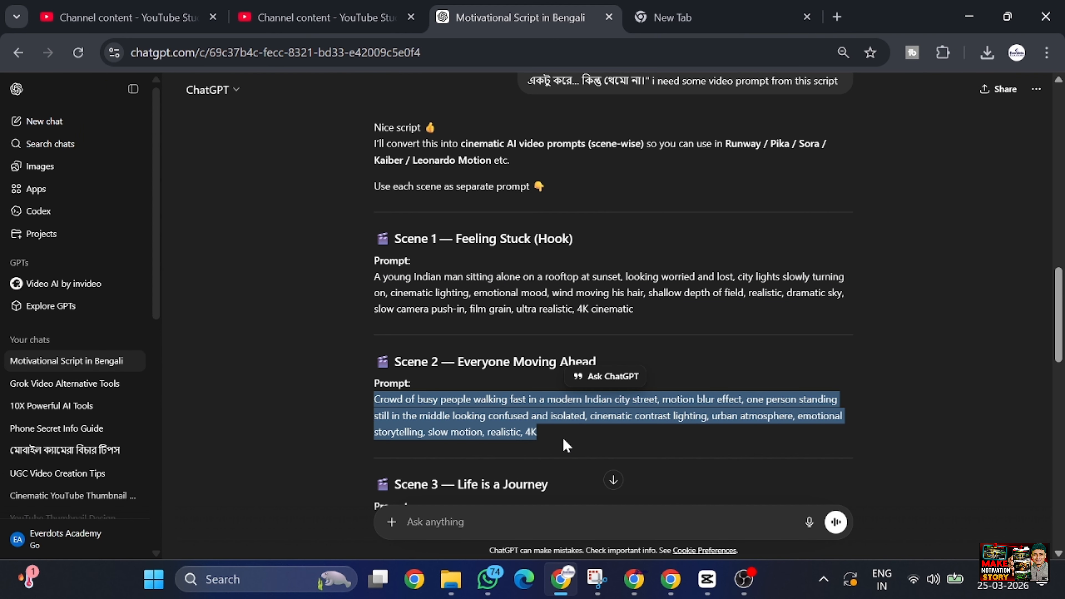
- Return to the Whisk project with the rooftop images and close one of the extra Whisk tabs
left_click(633, 586)
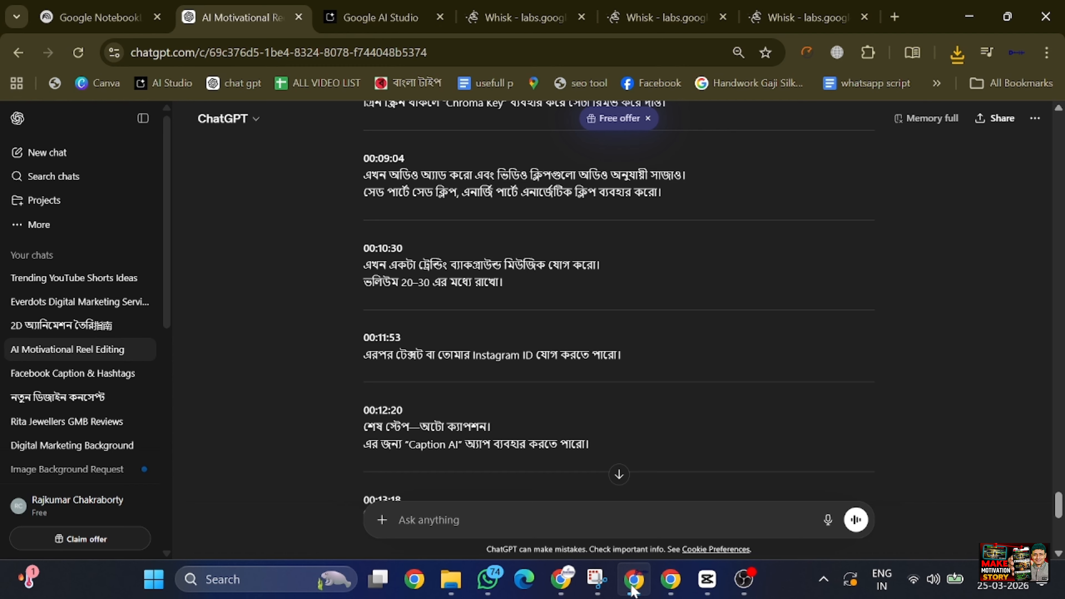
mouse_move(661, 583)
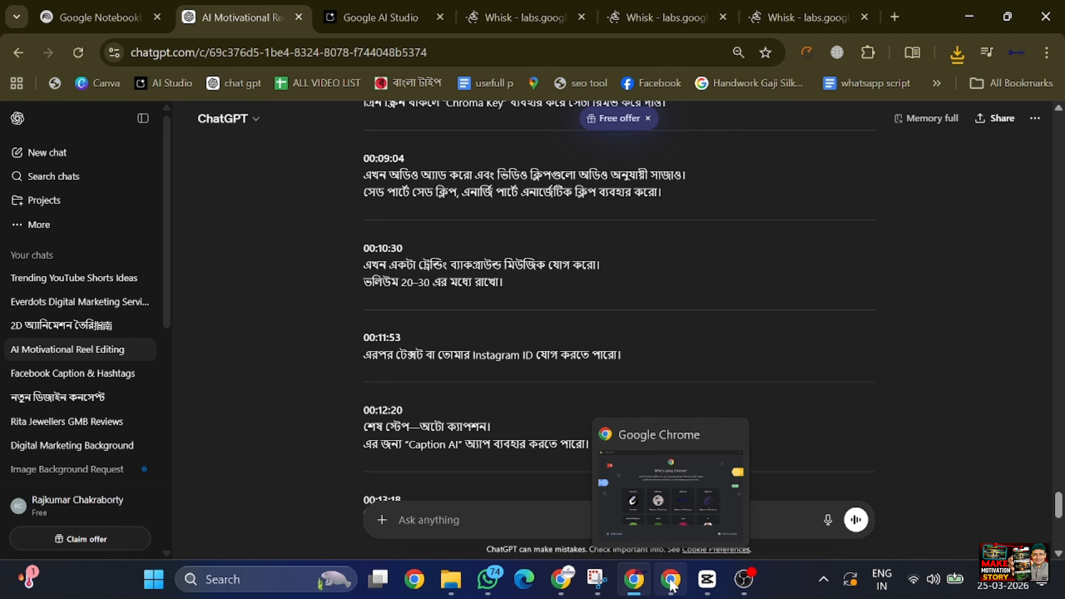
left_click(562, 579)
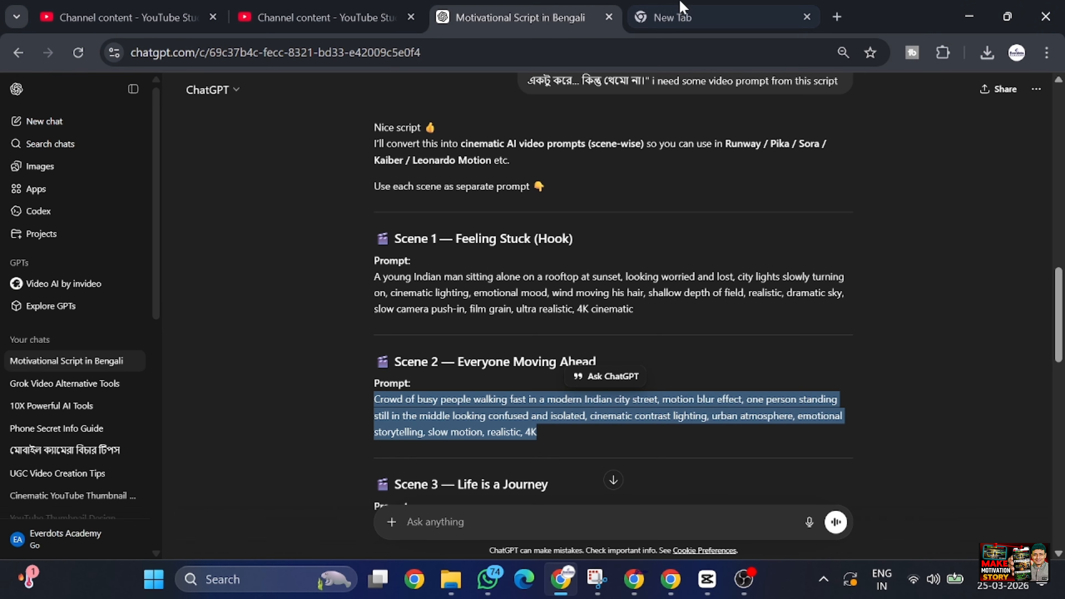
left_click(635, 582)
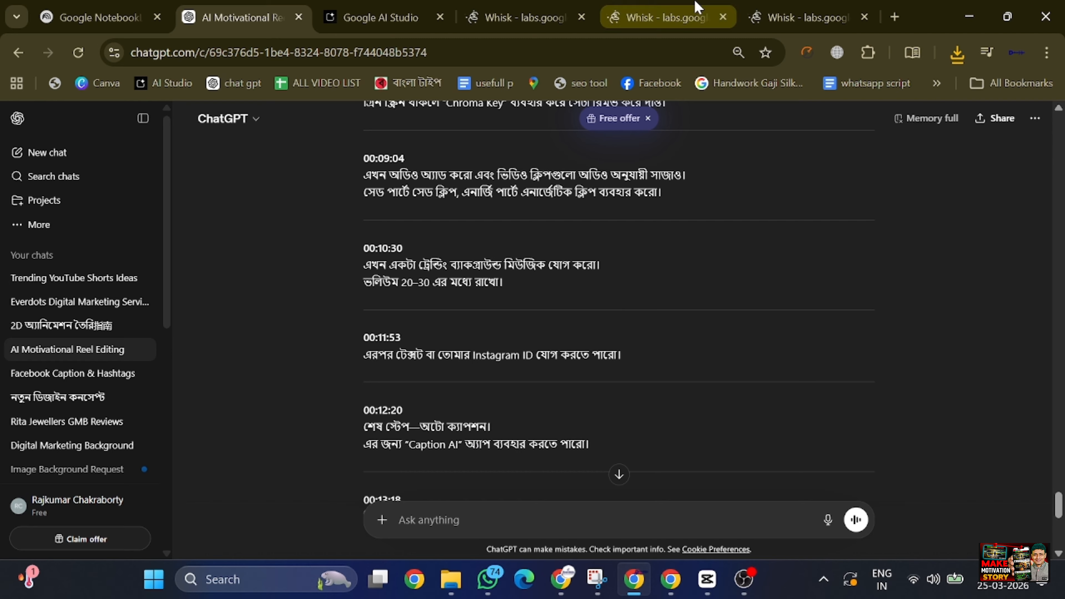
left_click(697, 6)
left_click(539, 10)
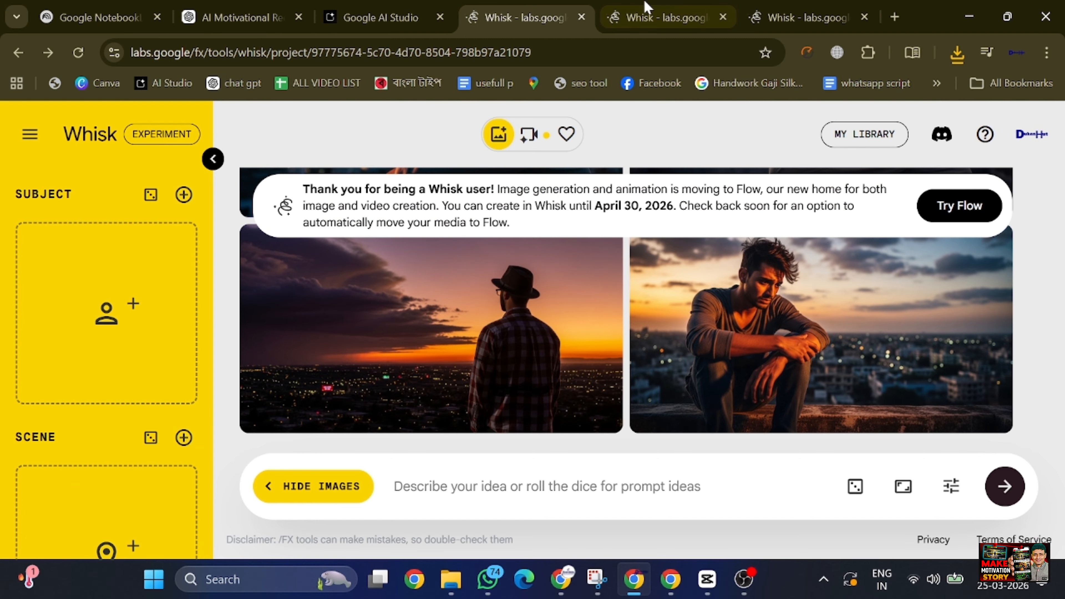
left_click(722, 18)
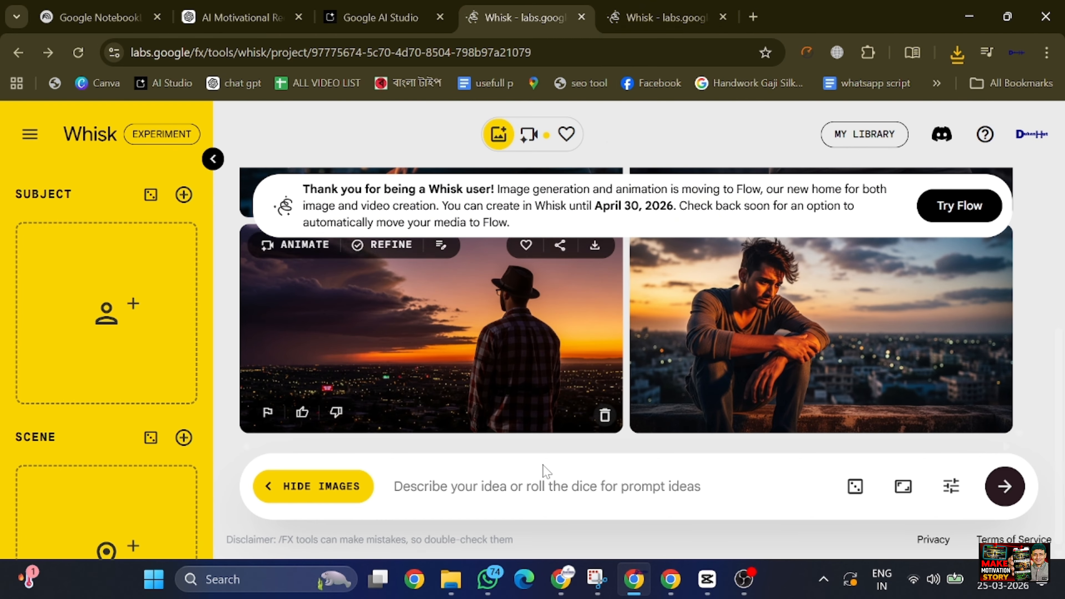
- Generate images from the copied Scene 2 prompt about a busy Indian city crowd and review the new street images
key("ctrl+v")
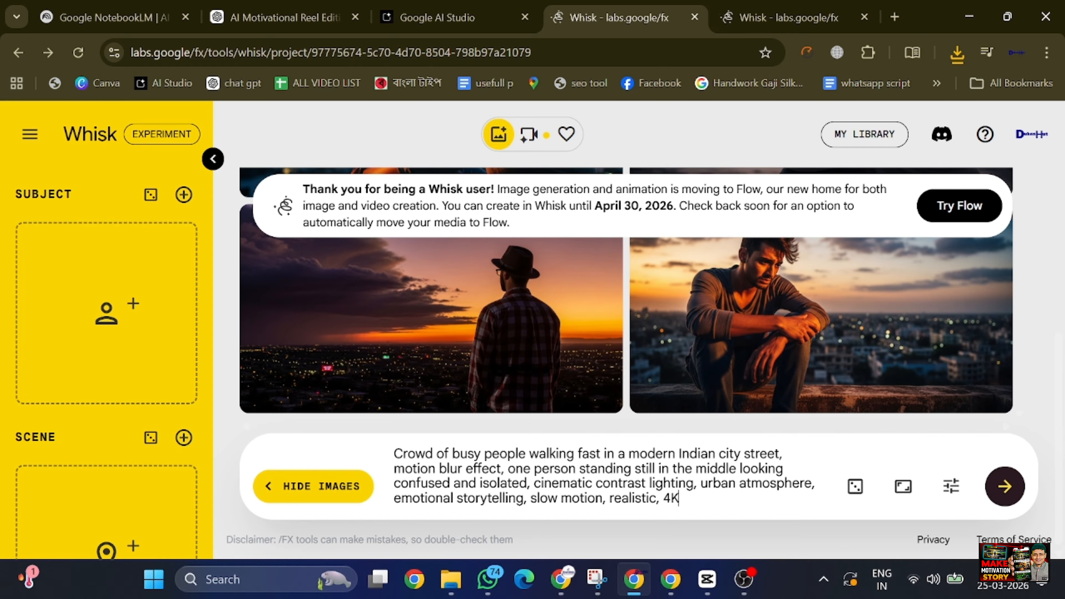
key("Return")
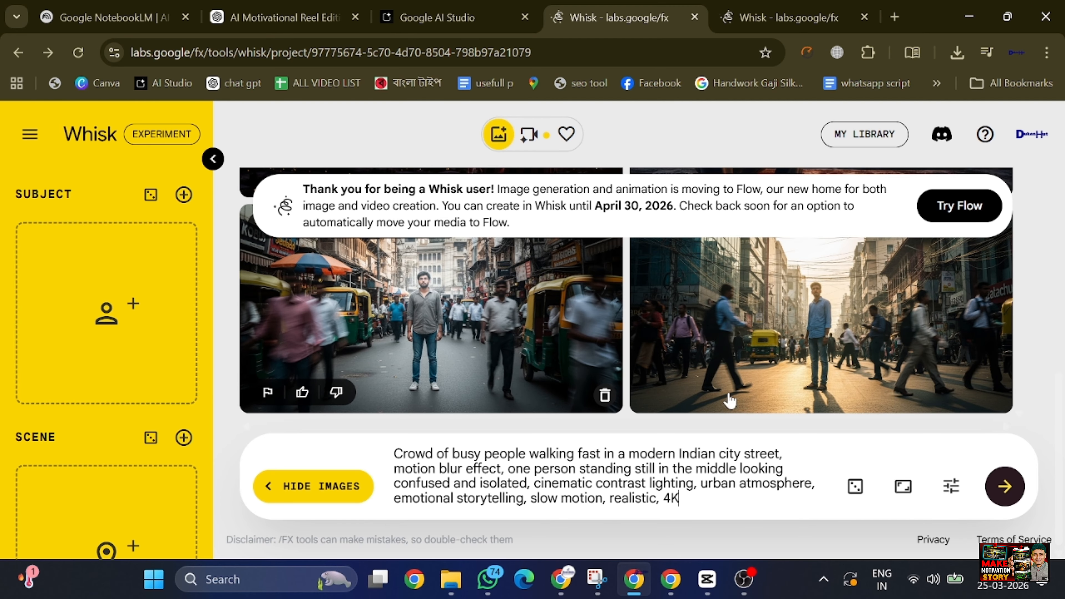
scroll(1059, 348, "up", 3)
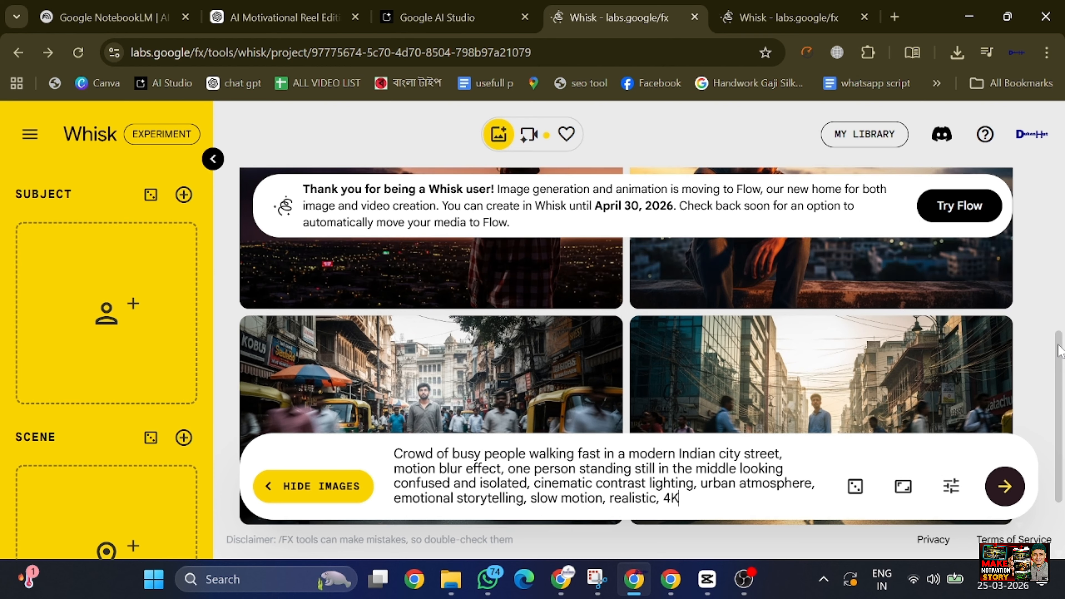
left_click_drag(1058, 344, 1057, 379)
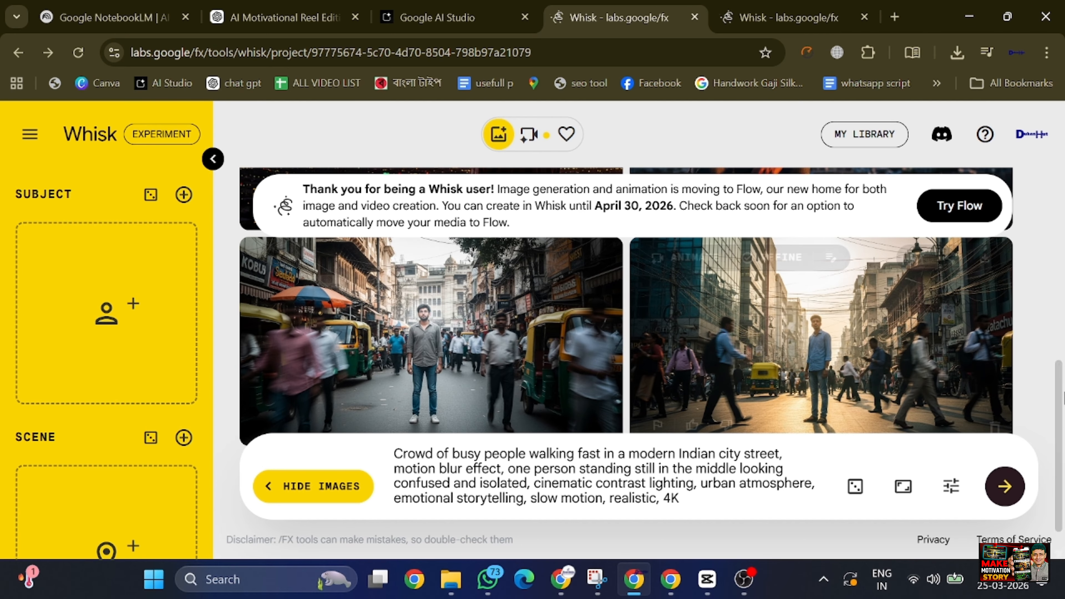
- Try to animate the sunlit street image of the man in the blue shirt using the Scene 2 crowd prompt
left_click_drag(1060, 401, 1062, 388)
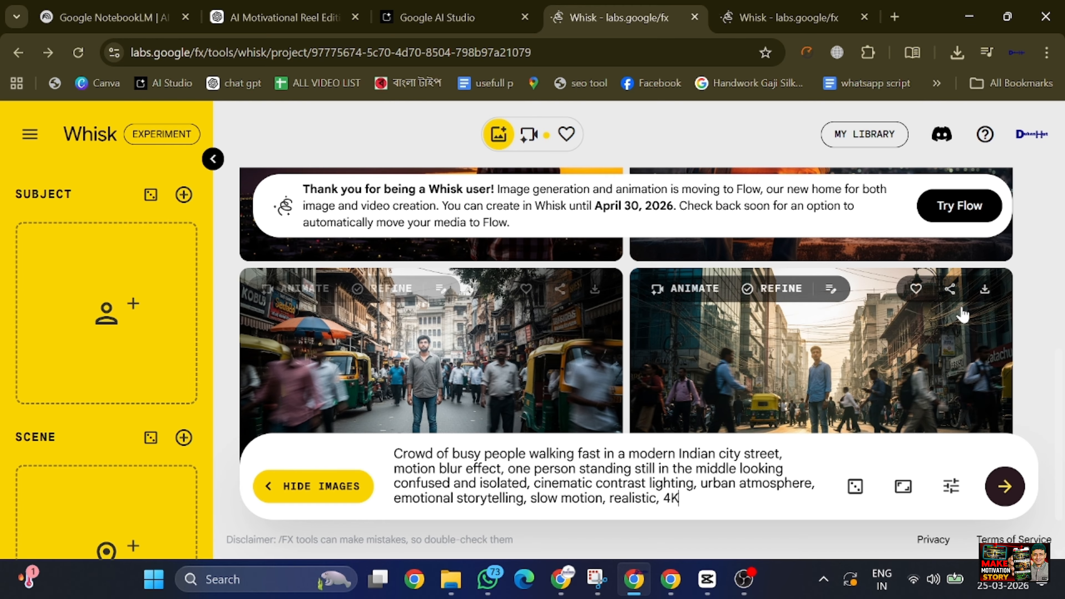
left_click_drag(1062, 356, 1061, 365)
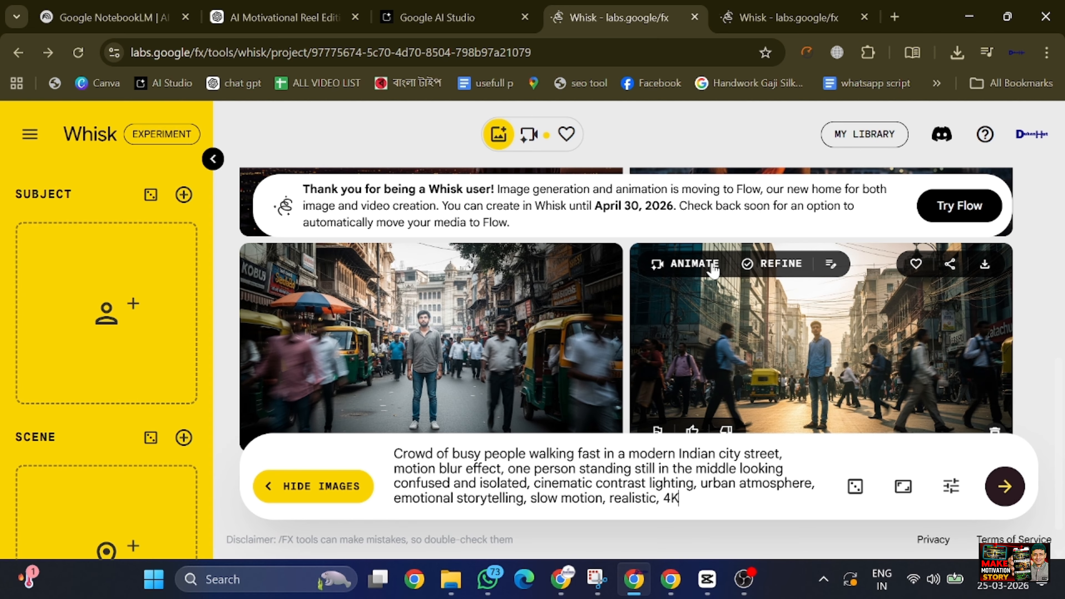
left_click(694, 264)
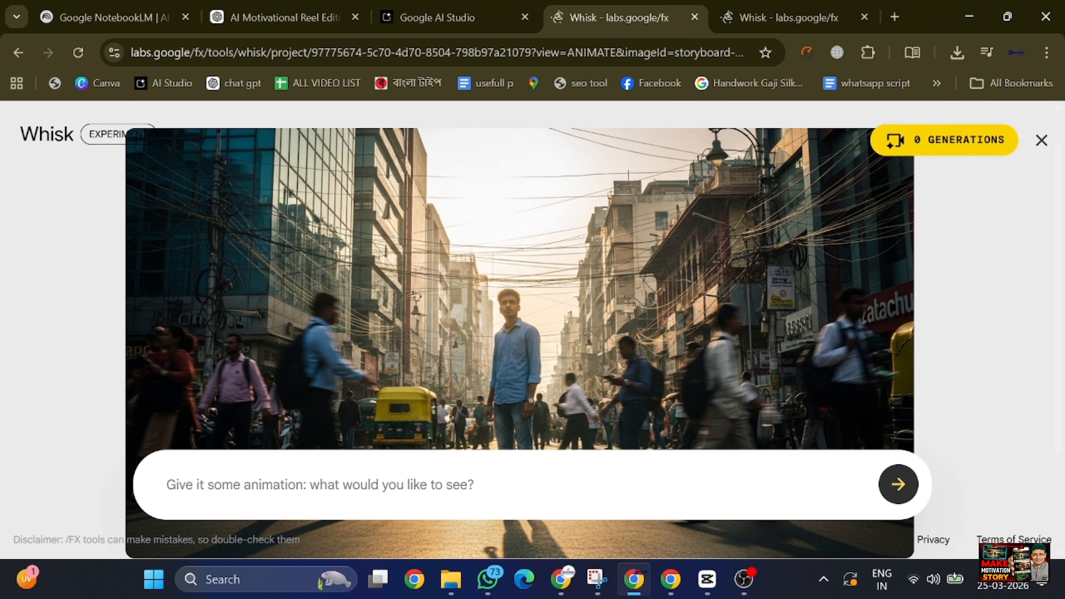
type("Crowd of busy people walking fast in a modern Indian city street, motion blur effect, one person standing still in the middle looking confused and isolated, cinematic contrast lighting, urban atmosphere, emotional storytelling, slow motion, realistic, 4K")
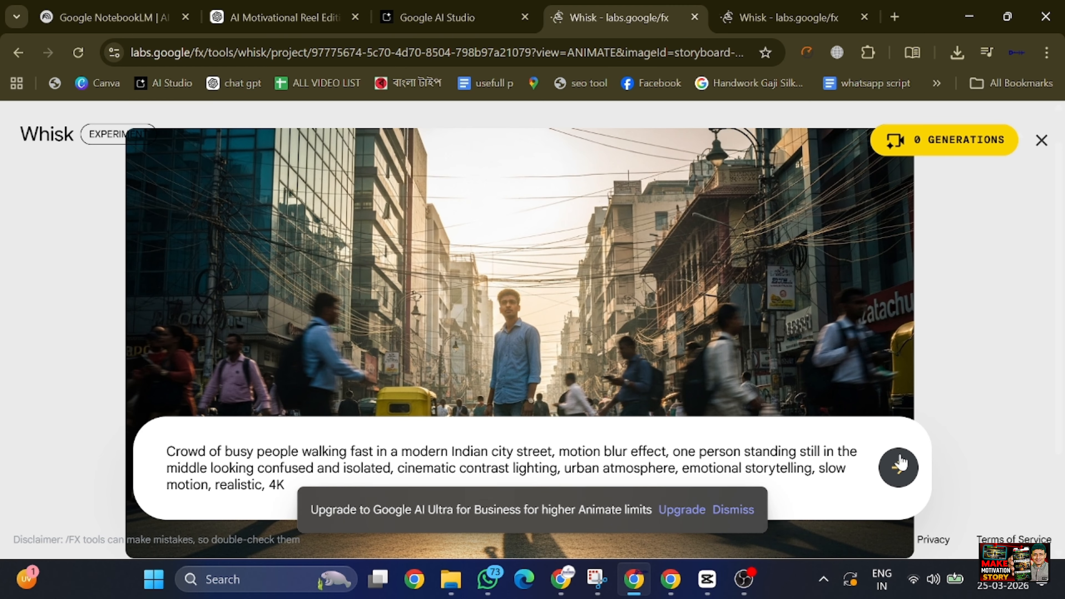
left_click(898, 466)
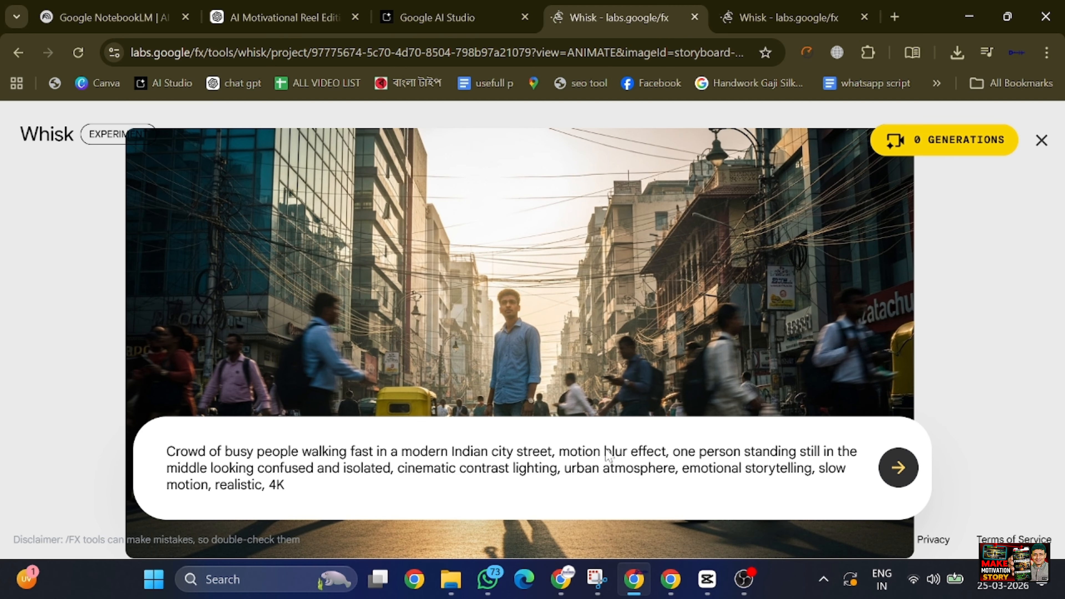
left_click(899, 467)
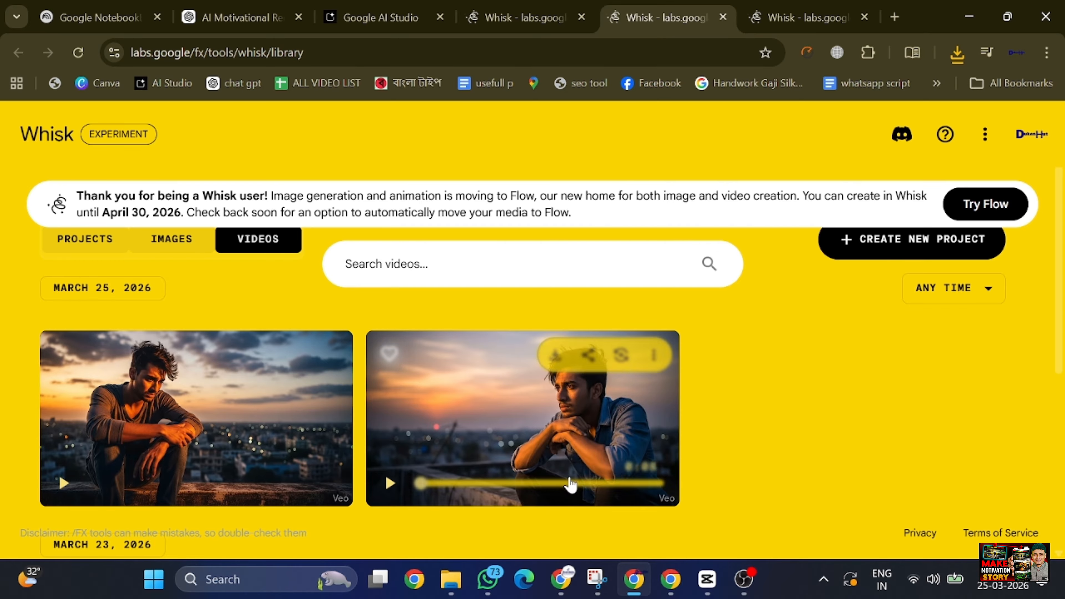
- Switch to the other browser window's Whisk project, play the animated city-crowd clip and download it as a video
left_click(624, 583)
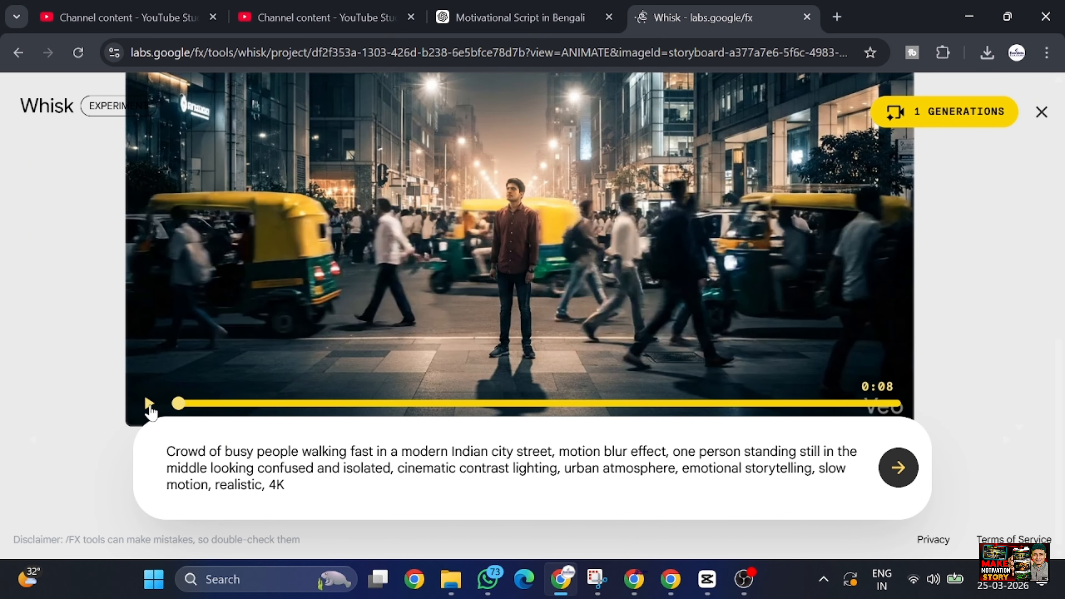
left_click(148, 404)
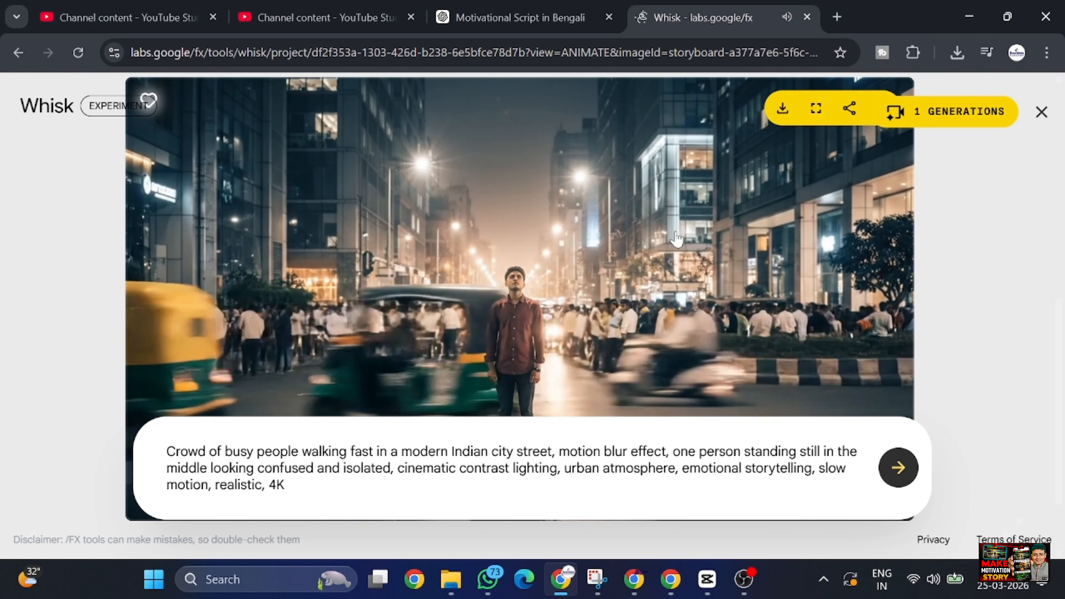
left_click(782, 108)
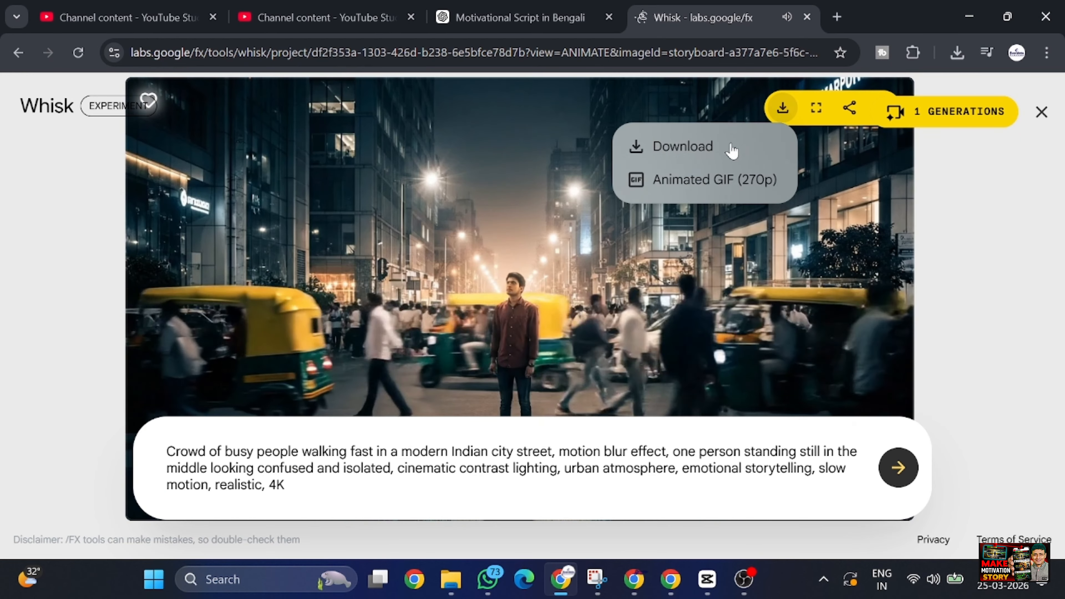
left_click(732, 149)
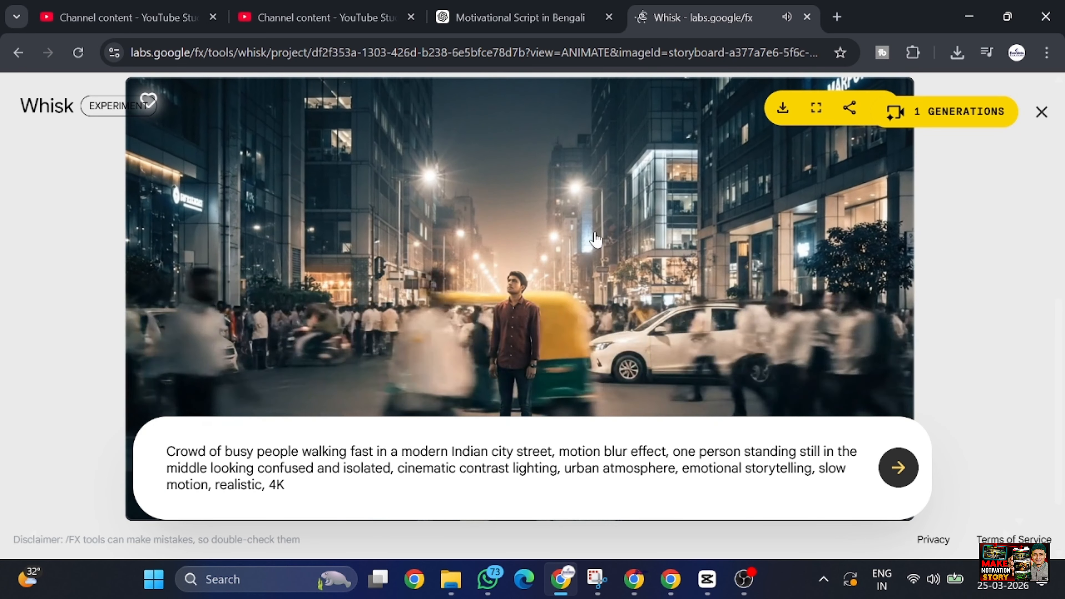
- Leave the animation view and copy the "Scene 3 — Life is a Journey" prompt from the Bengali motivational script conversation in ChatGPT
left_click(18, 54)
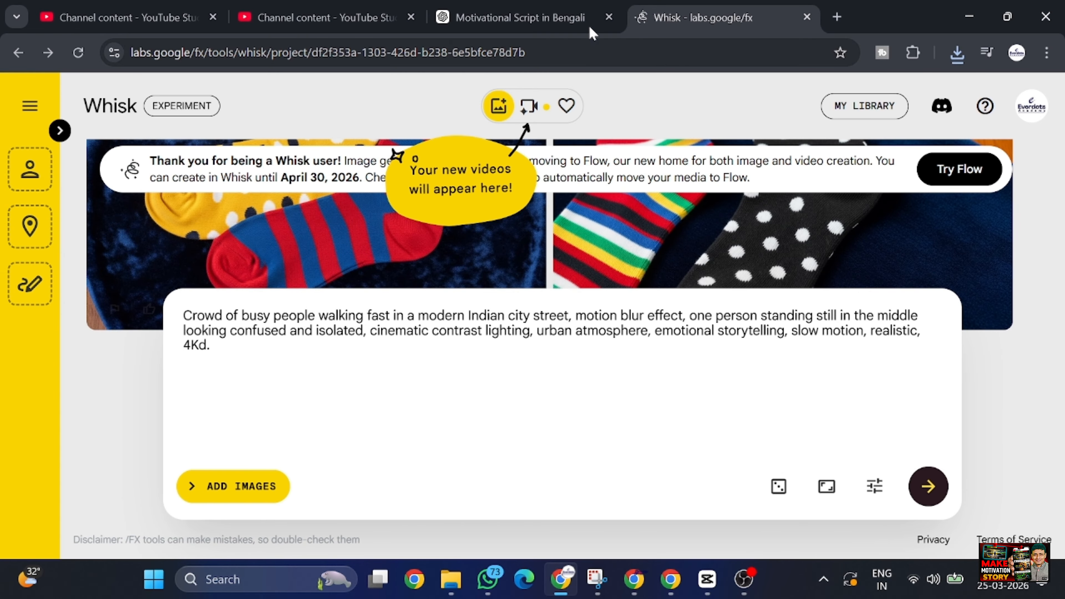
left_click(546, 9)
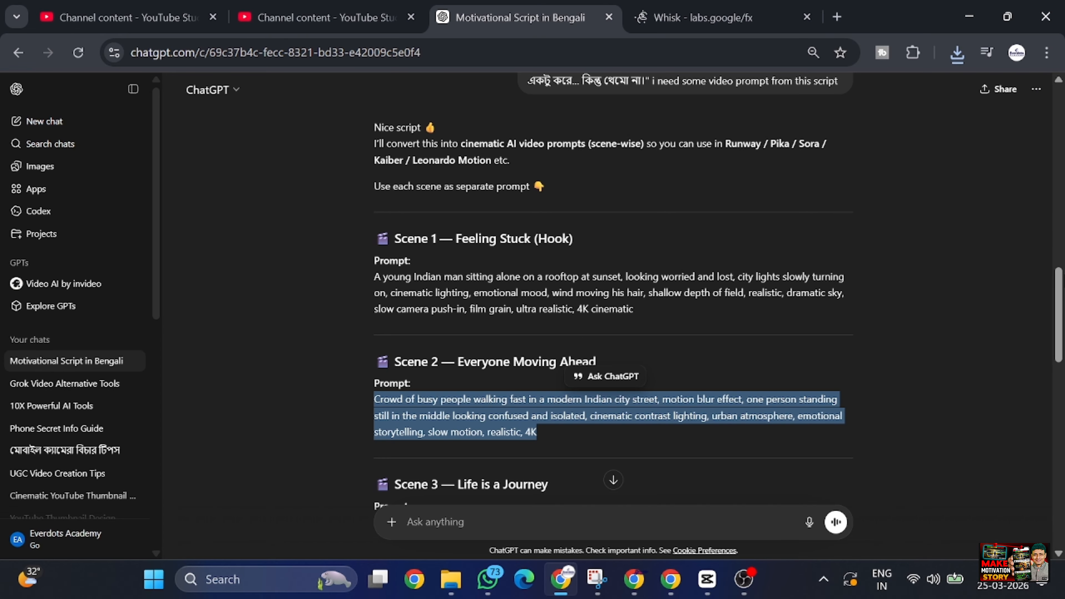
scroll(466, 424, "down", 2)
left_click_drag(374, 436, 458, 472)
key("ctrl+c")
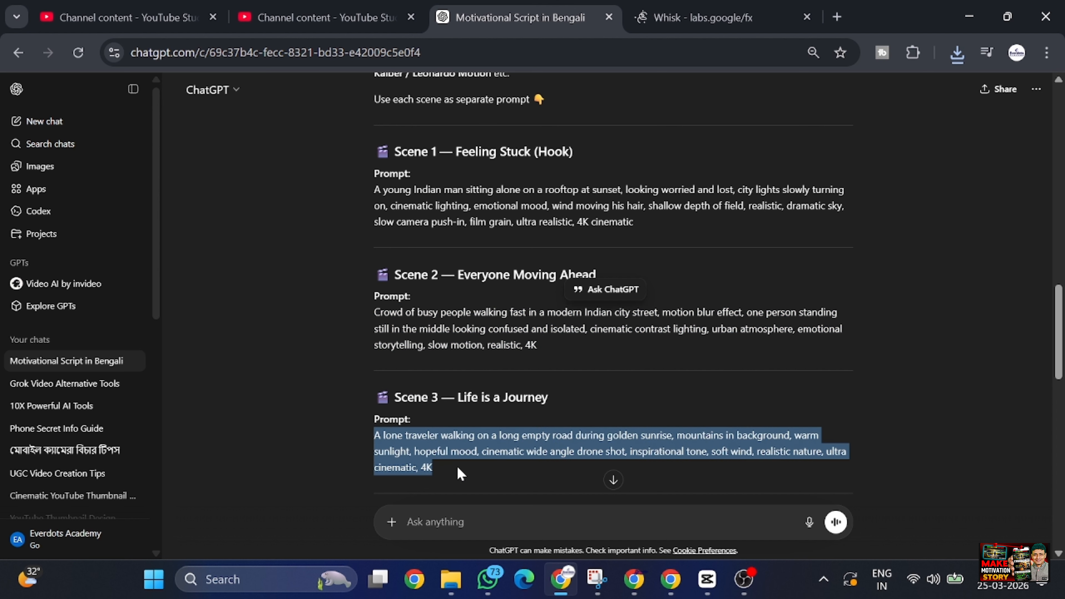
- Return to the Whisk project, check its generated videos, and generate images with the copied Scene 3 prompt replacing the crowd prompt
left_click(676, 4)
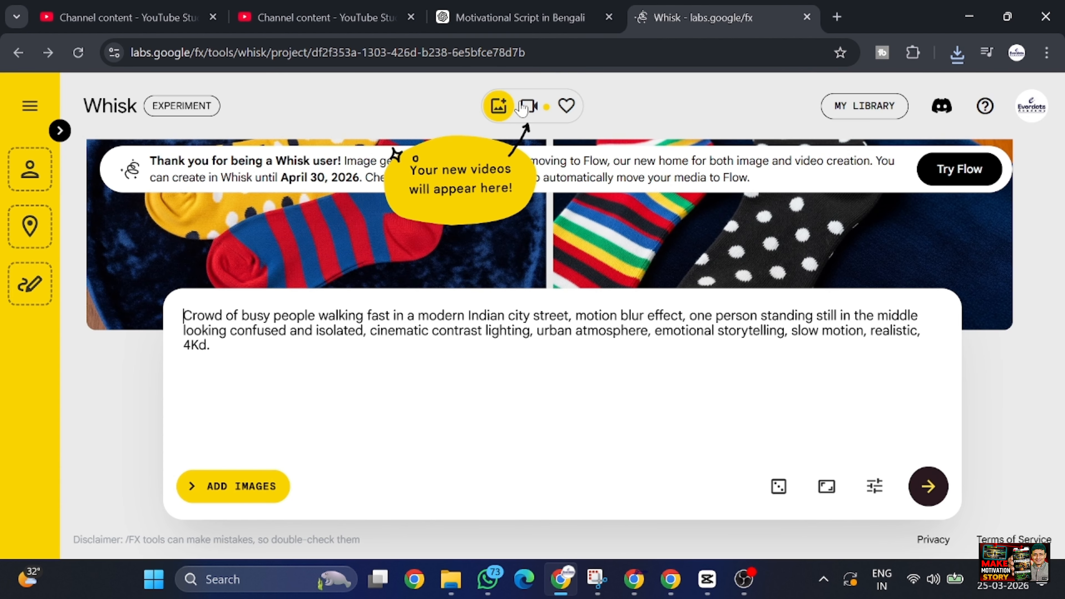
left_click(531, 109)
mouse_move(475, 304)
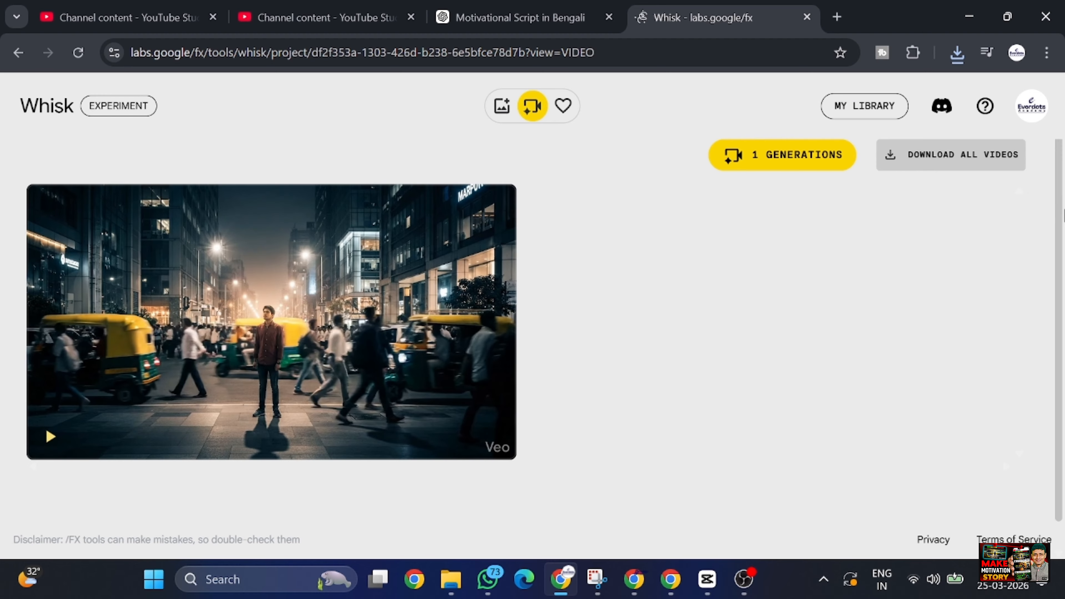
scroll(544, 314, "down", 1)
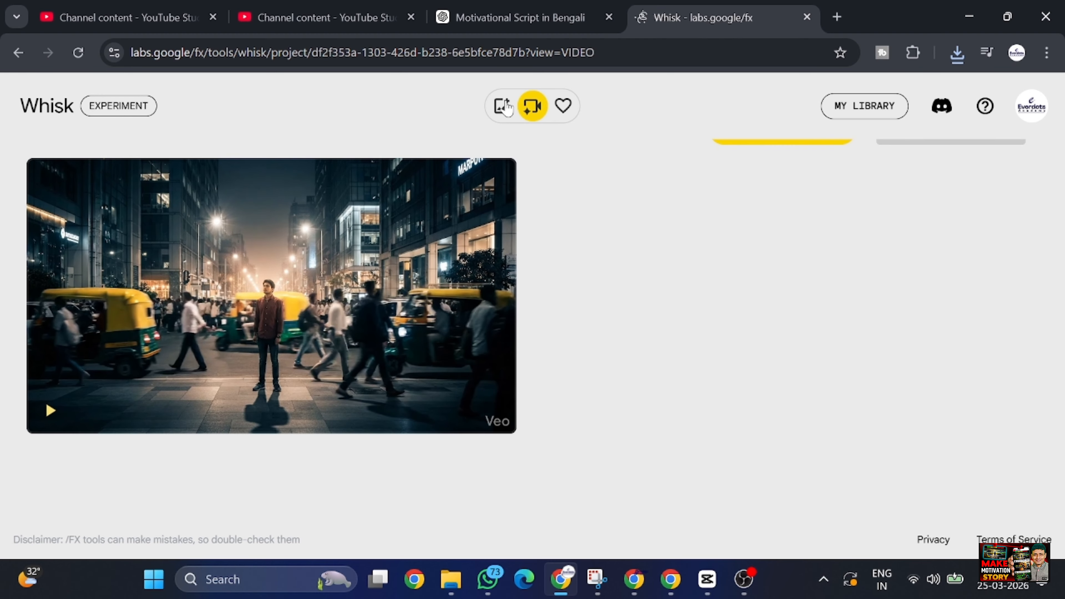
left_click(503, 107)
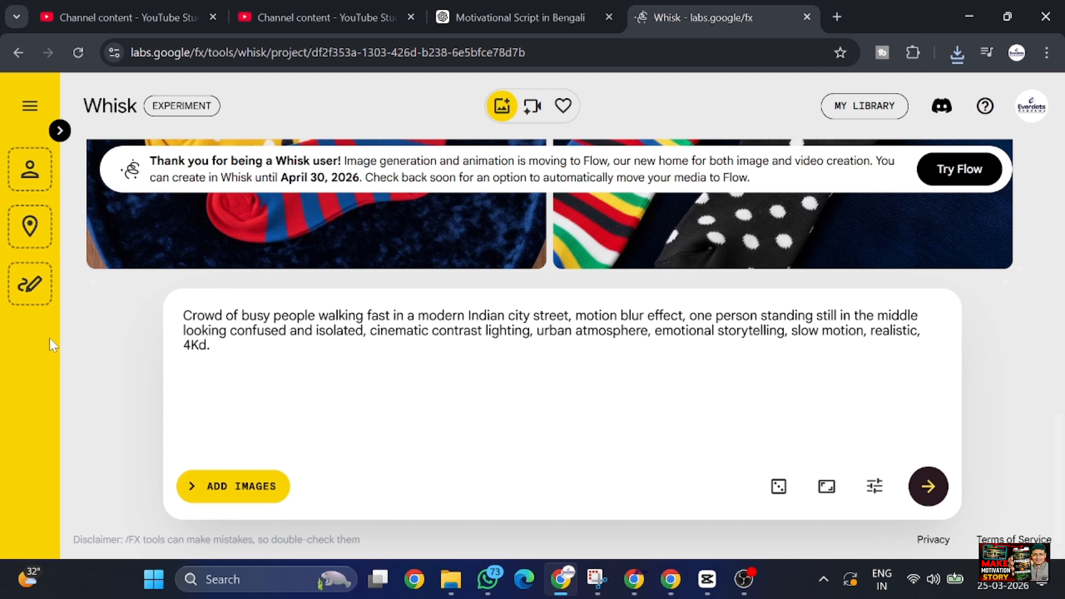
key("ctrl+a")
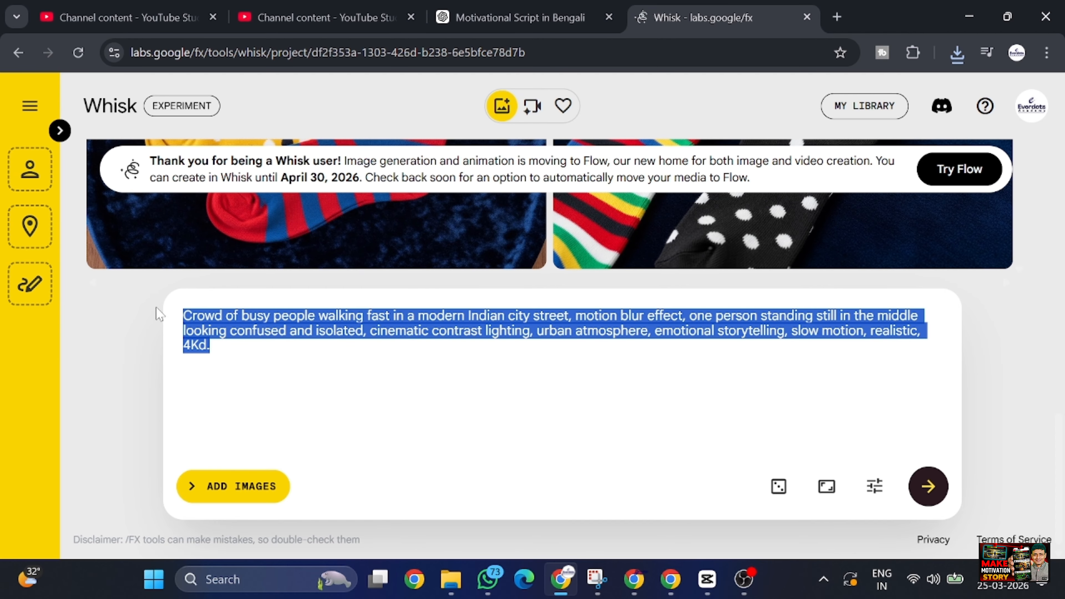
key("ctrl+v")
key("Return")
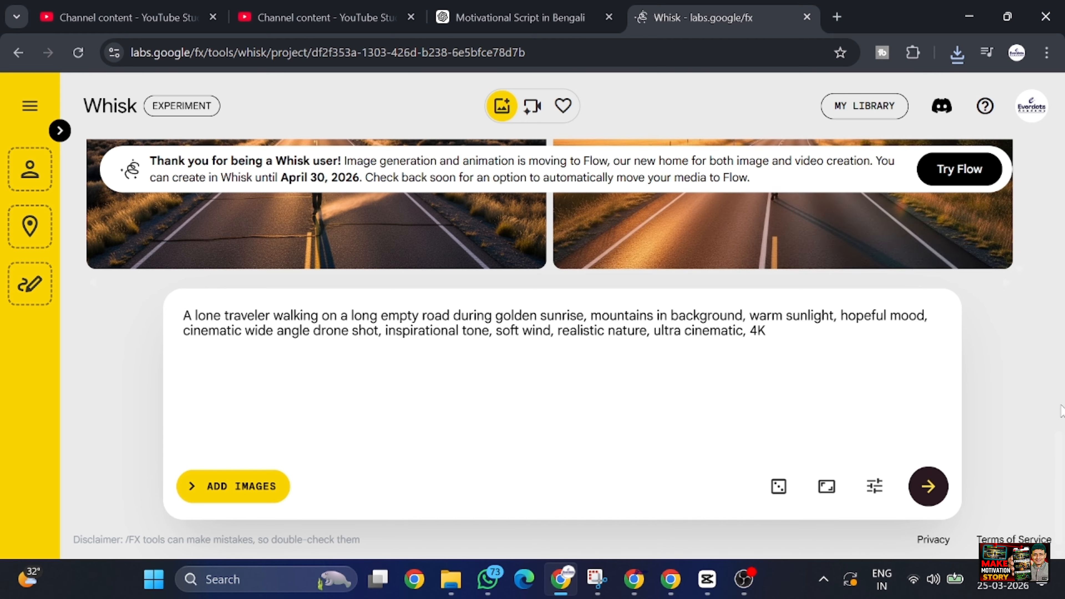
- Review the lone traveler images and animate the desert road one with the mountain sunrise using the Scene 3 prompt
left_click_drag(1058, 350, 1048, 429)
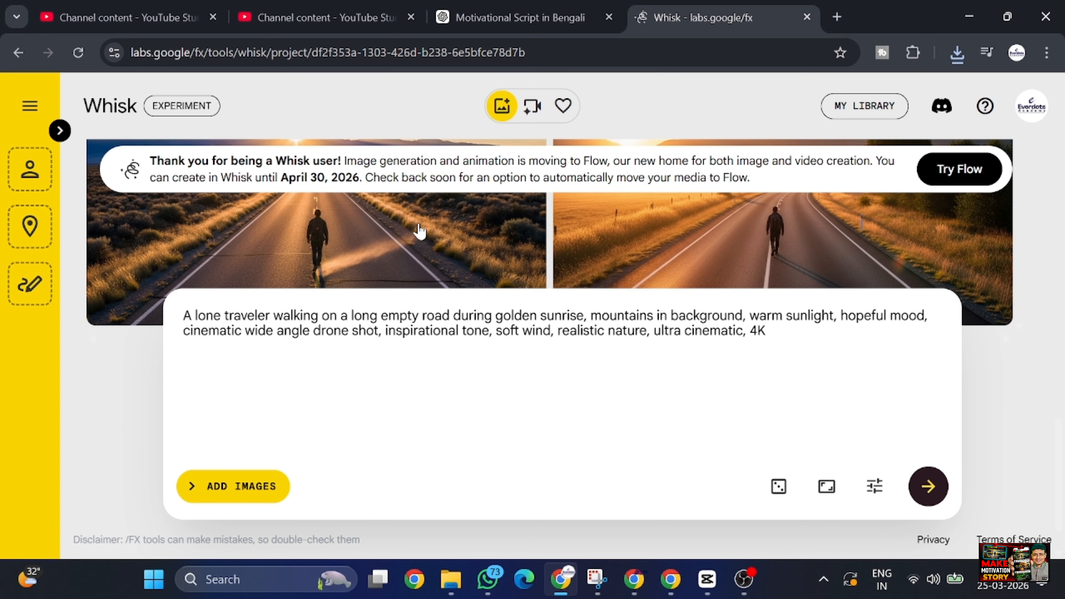
left_click(416, 245)
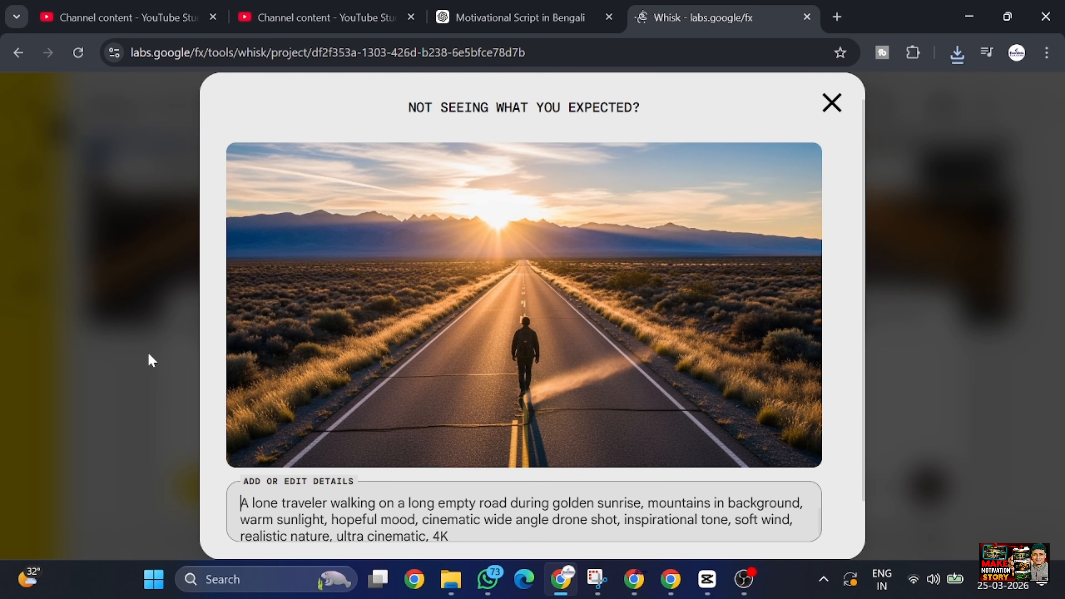
left_click(843, 105)
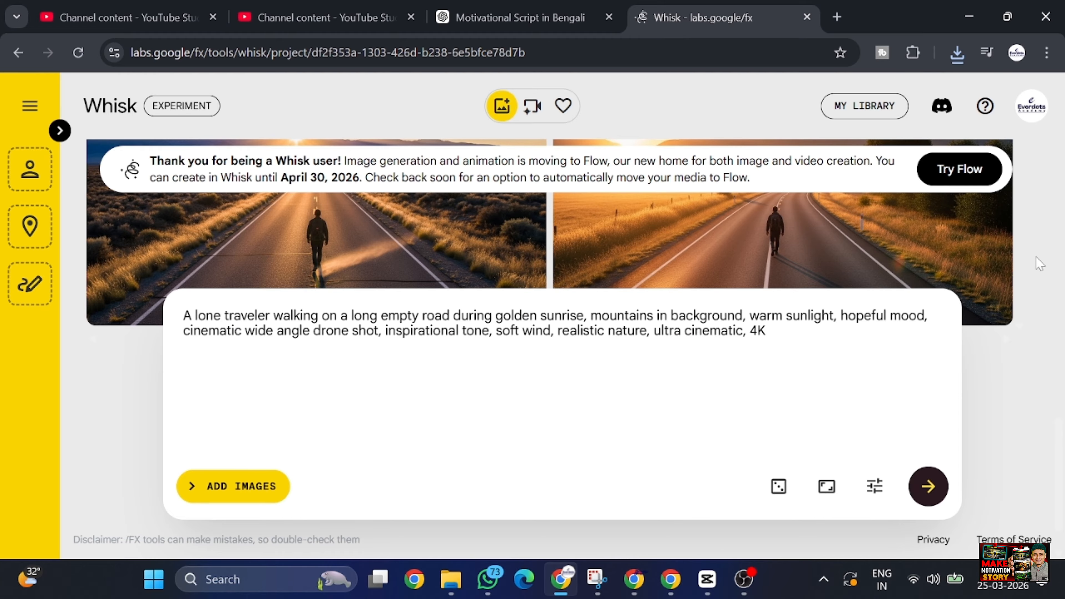
scroll(1060, 418, "up", 5)
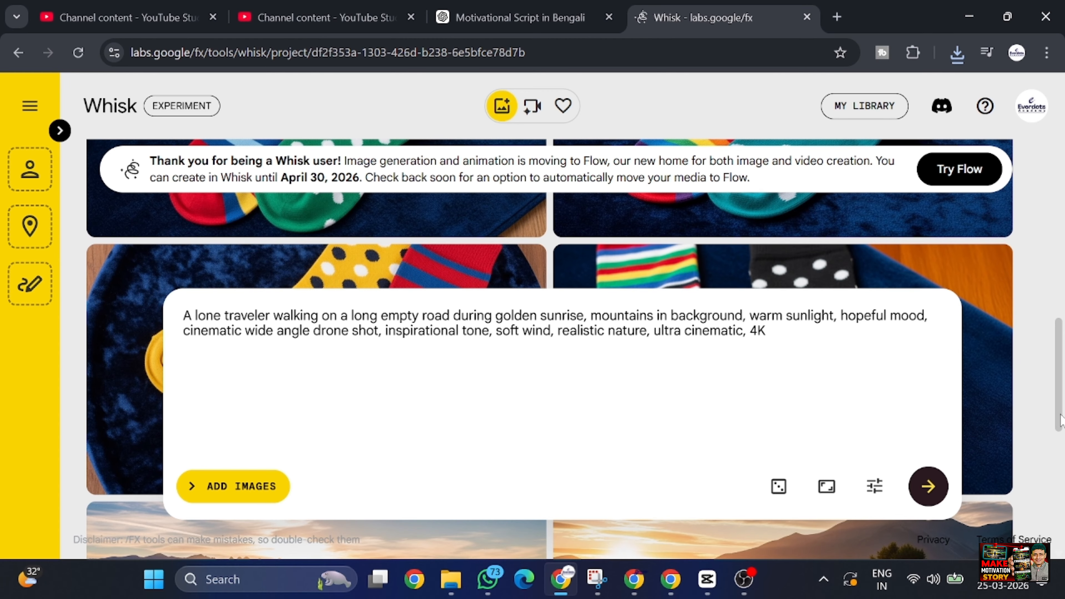
scroll(206, 218, "down", 5)
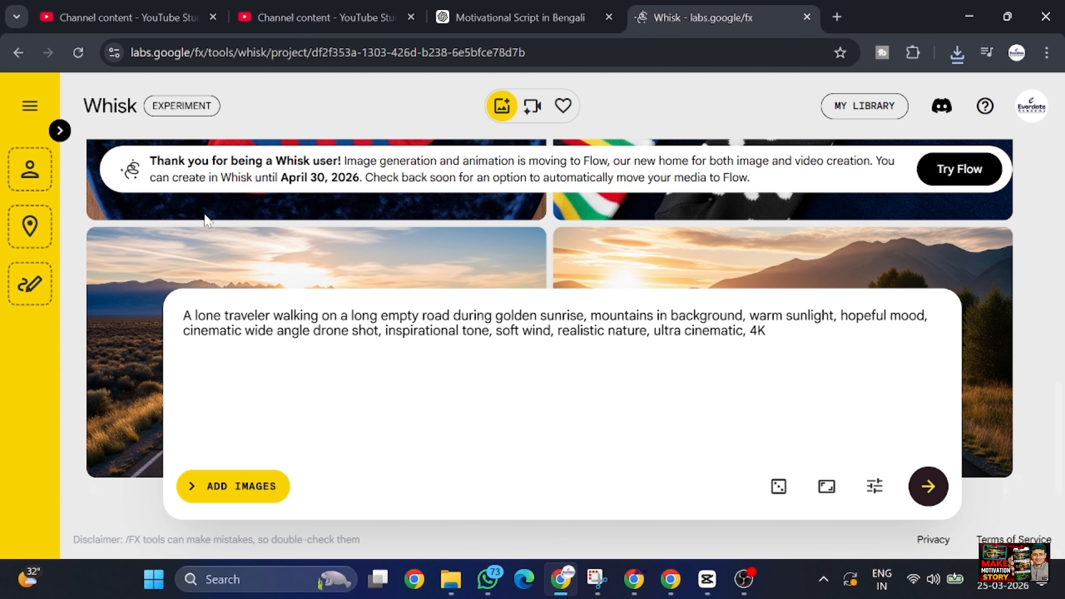
left_click(138, 248)
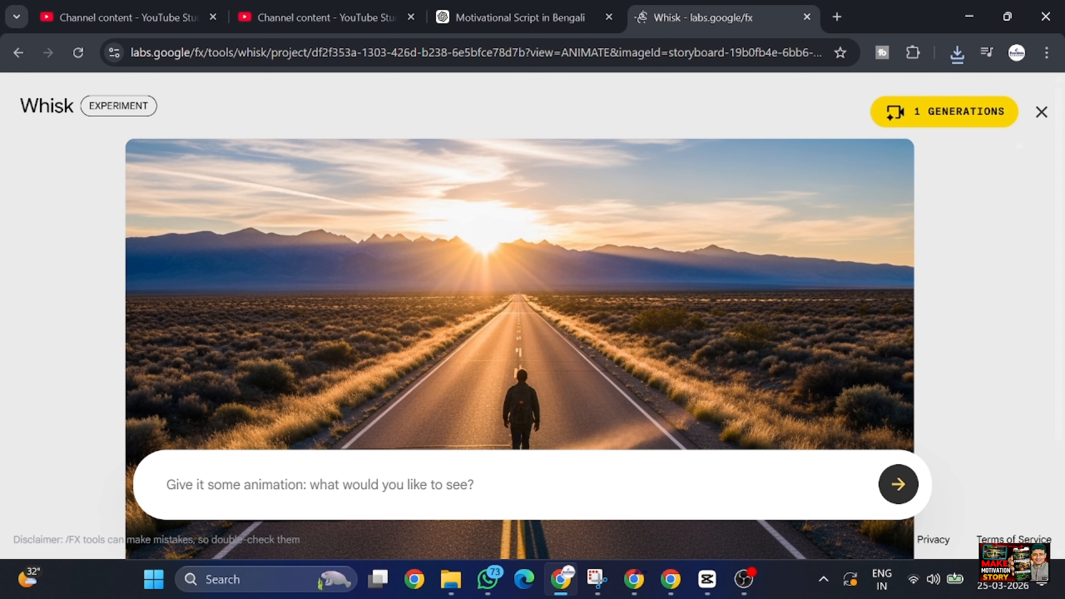
type("A lone traveler walking on a long empty road during golden sunrise, mountains in background, warm sunlight, hopeful mood, cinematic wide angle drone shot, inspirational tone, soft wind, realistic nature, ultra cinematic, 4K")
left_click(902, 477)
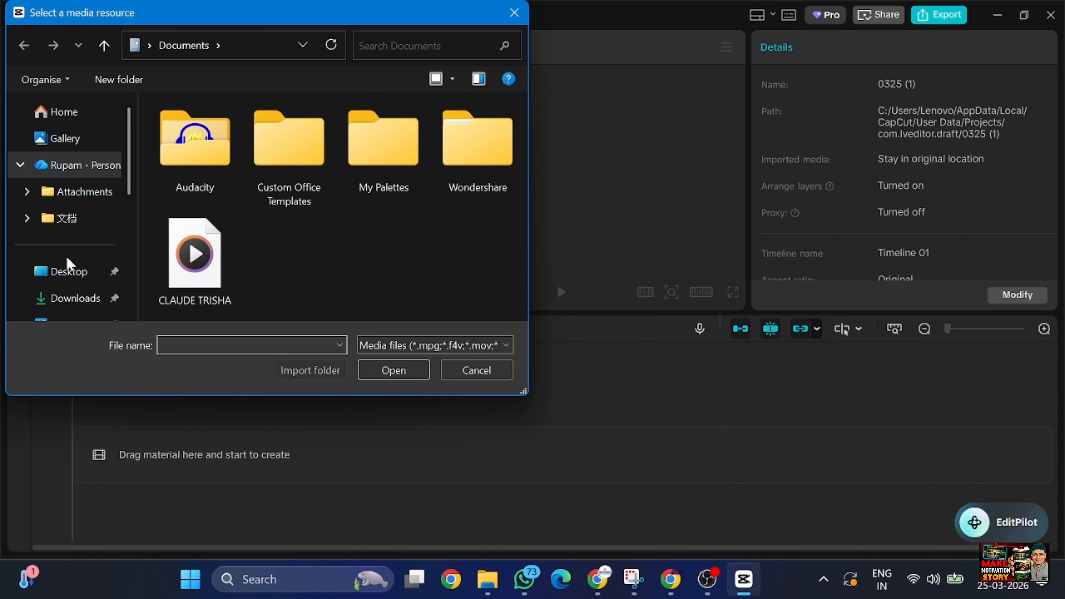
- Import the seven Whisk video clips from the Downloads folder into the CapCut project 0325 (1)
left_click(73, 299)
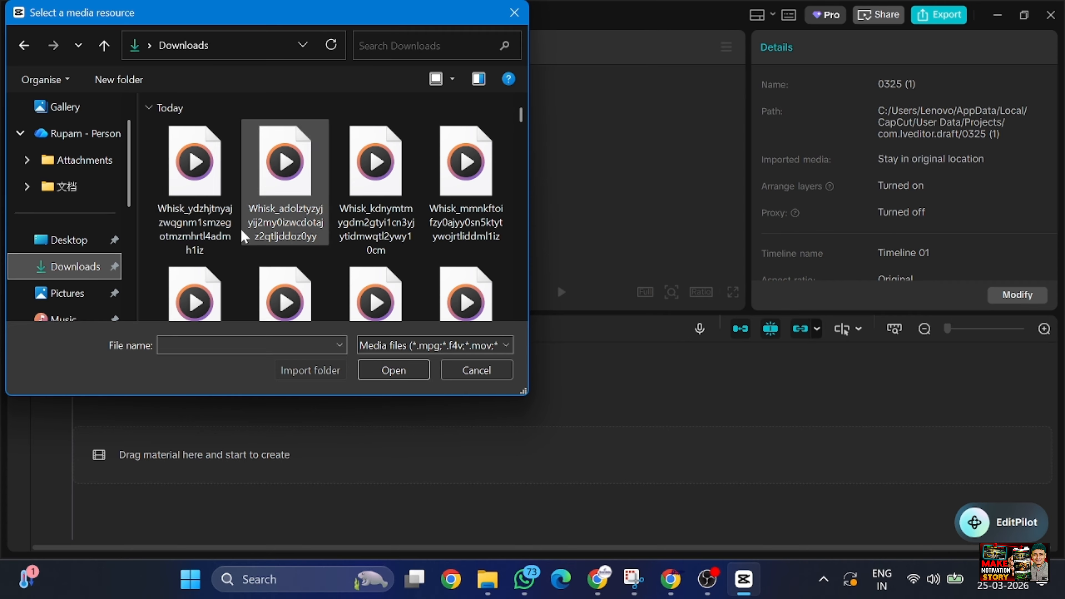
left_click(194, 221)
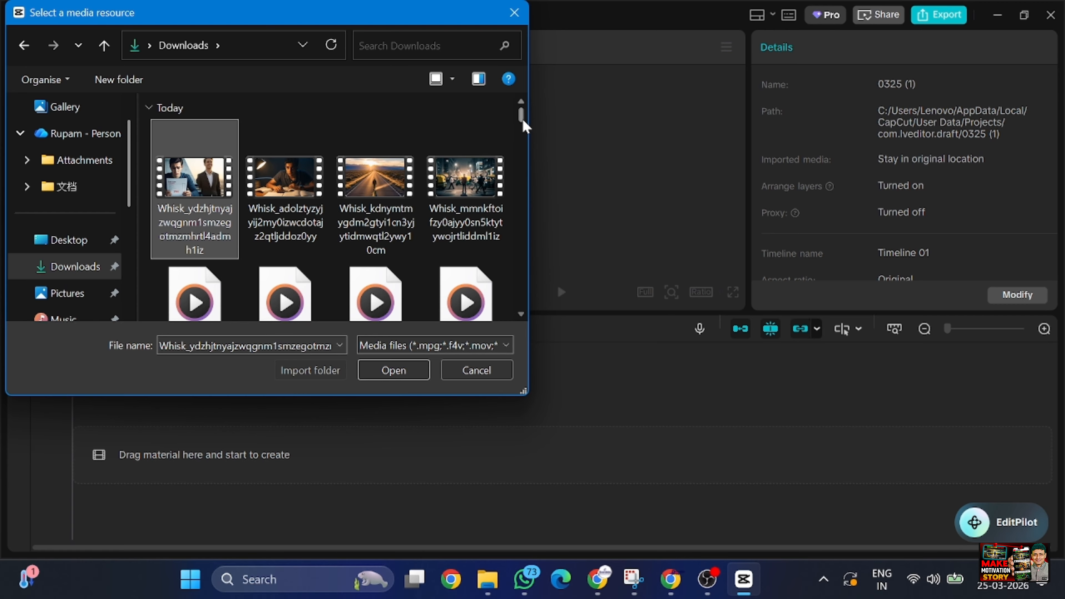
left_click_drag(521, 118, 522, 126)
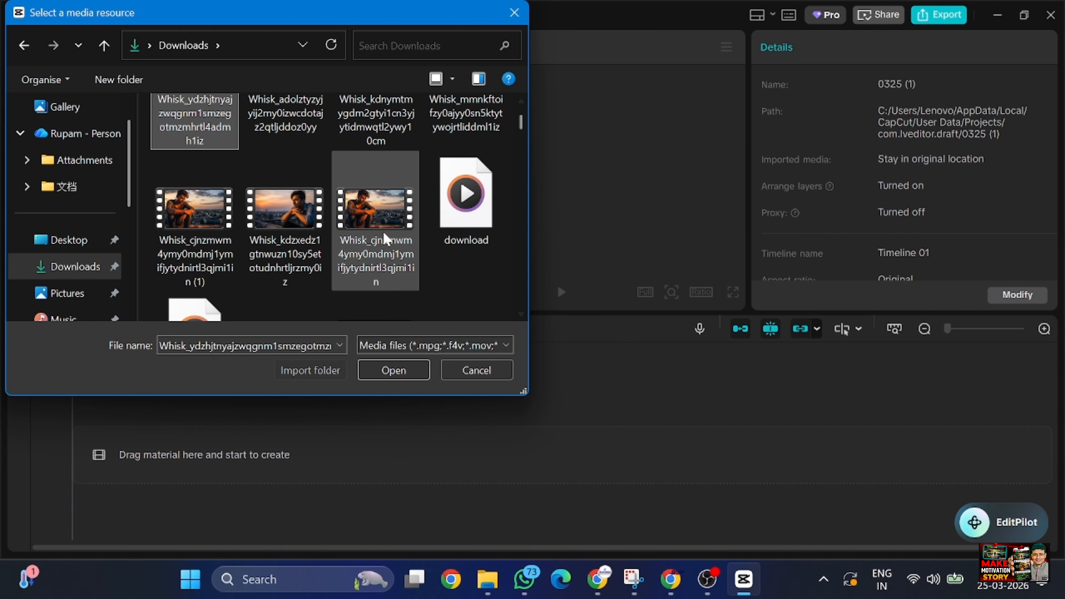
left_click(372, 240, "shift")
left_click(398, 370)
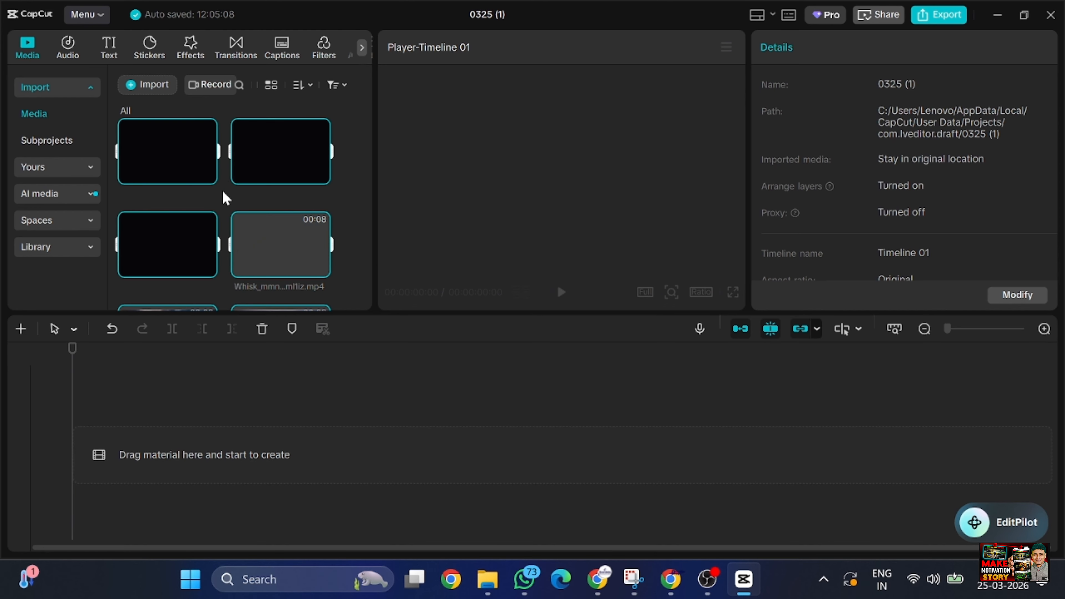
- Import the voice-over file download.wav from Downloads and place it at the start of the timeline
left_click(163, 86)
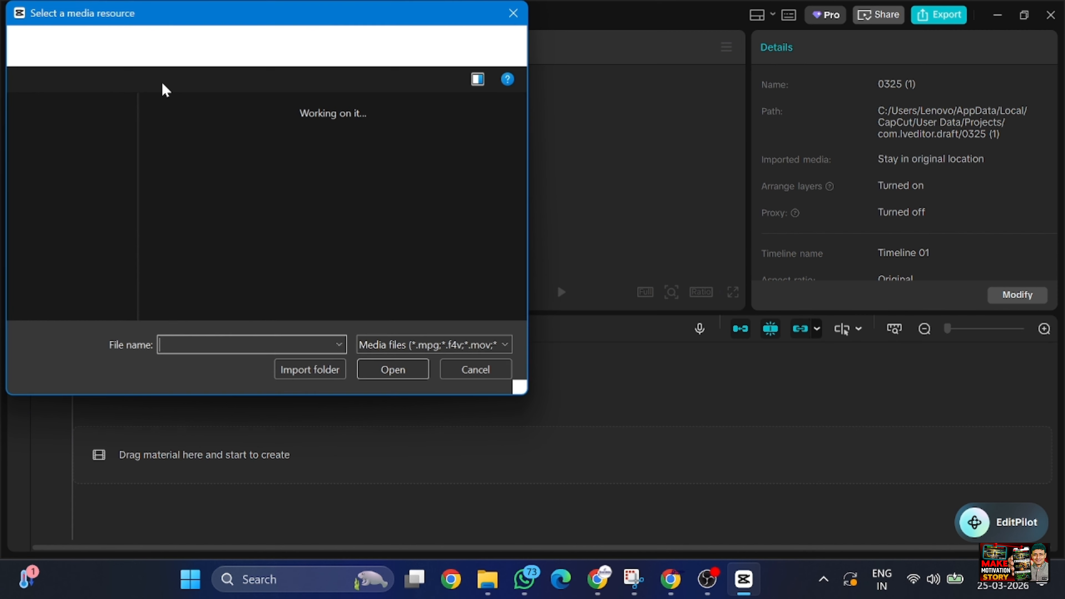
left_click_drag(522, 110, 520, 126)
left_click(465, 227)
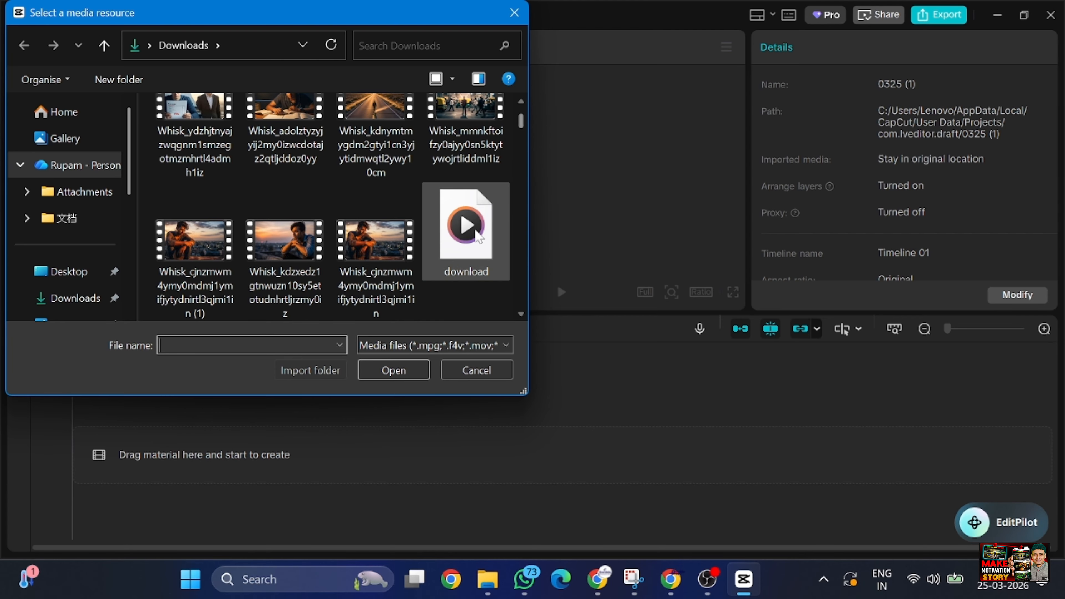
left_click(396, 372)
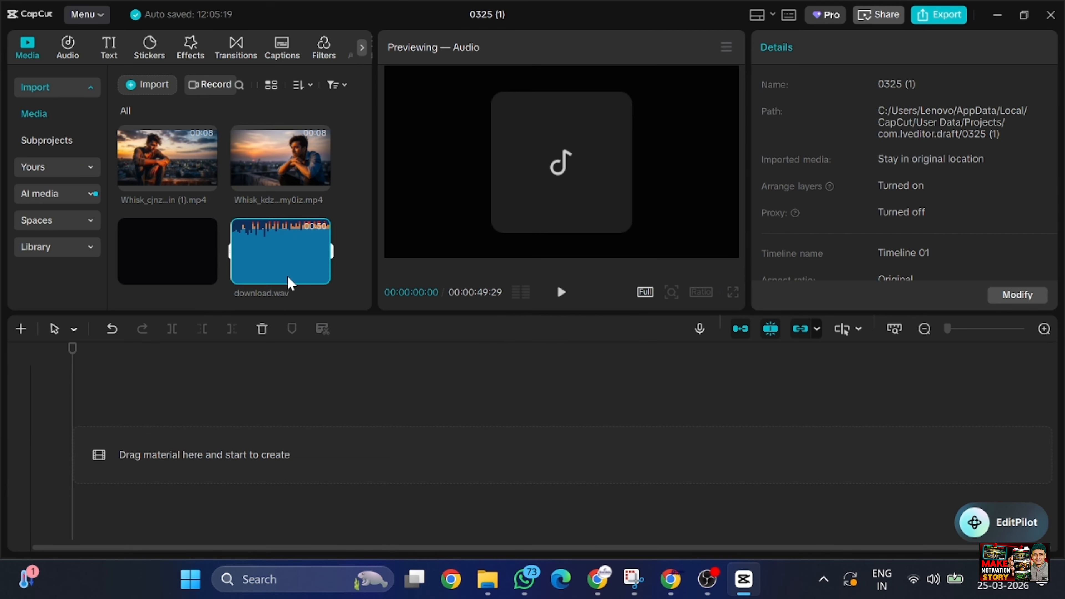
left_click_drag(295, 272, 110, 486)
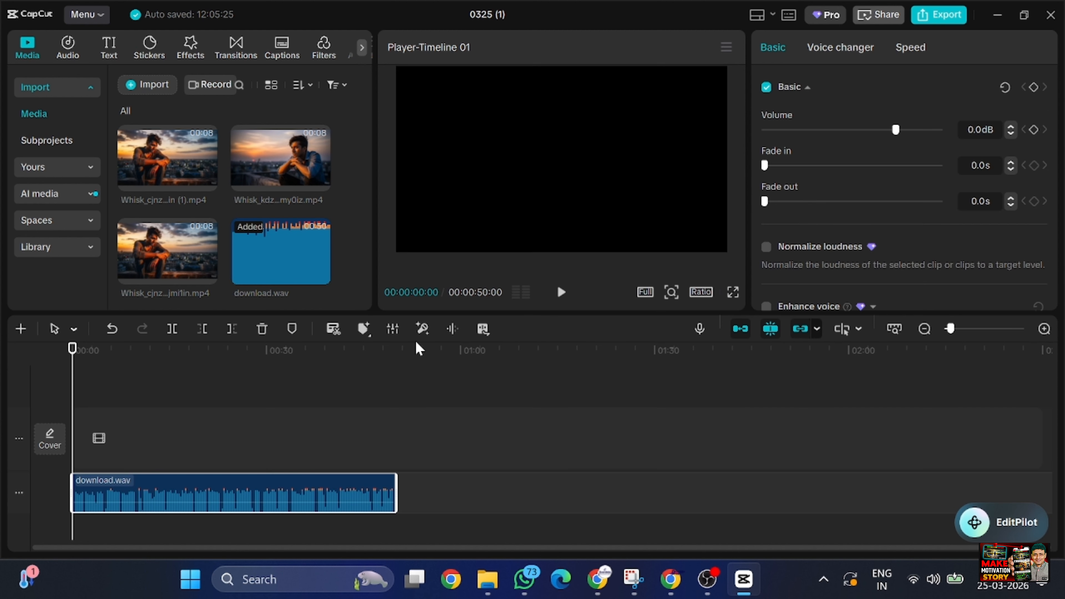
left_click_drag(956, 328, 957, 328)
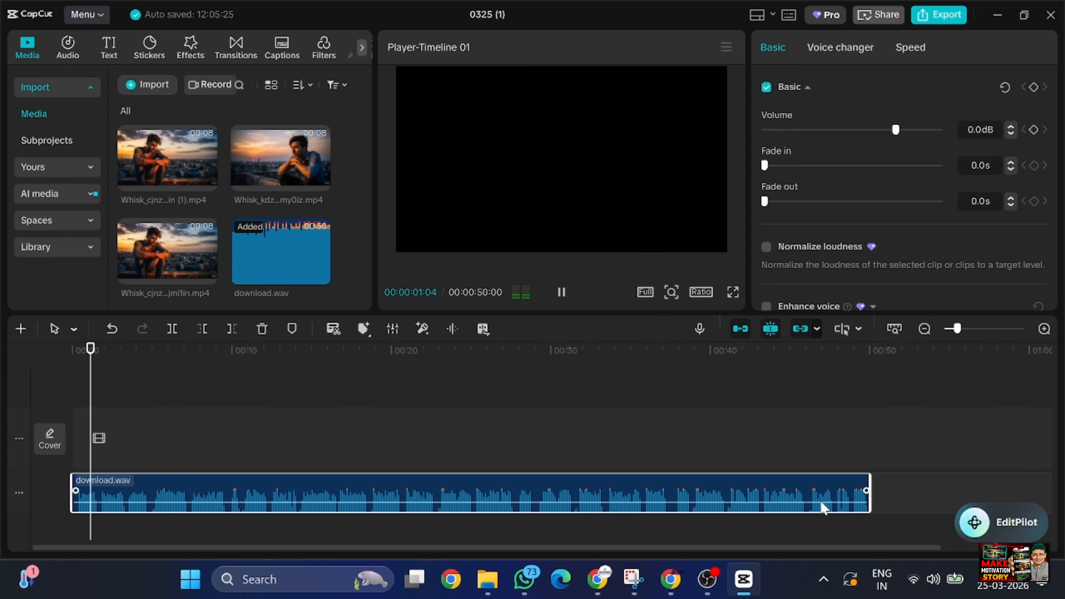
- Check the system sound controls and play the voice-over from the start of the timeline
right_click(933, 580)
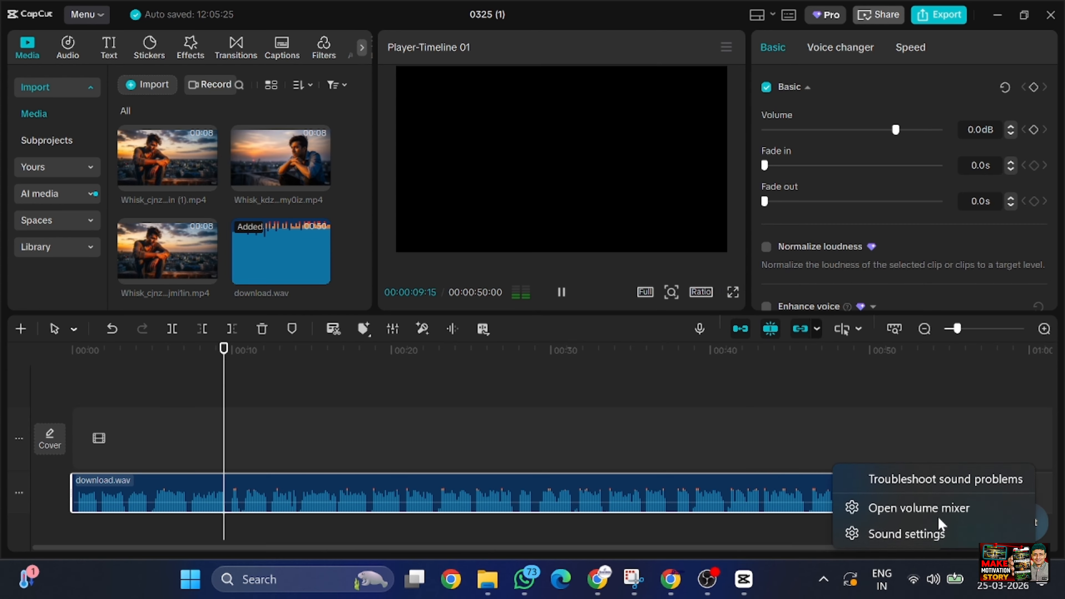
left_click(945, 446)
left_click(933, 579)
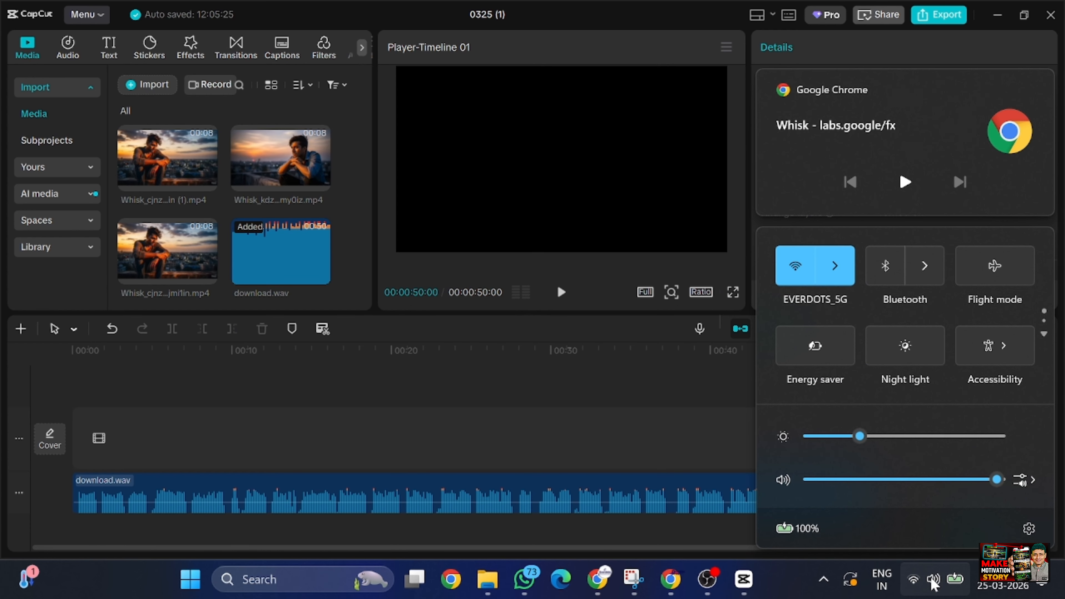
left_click(504, 446)
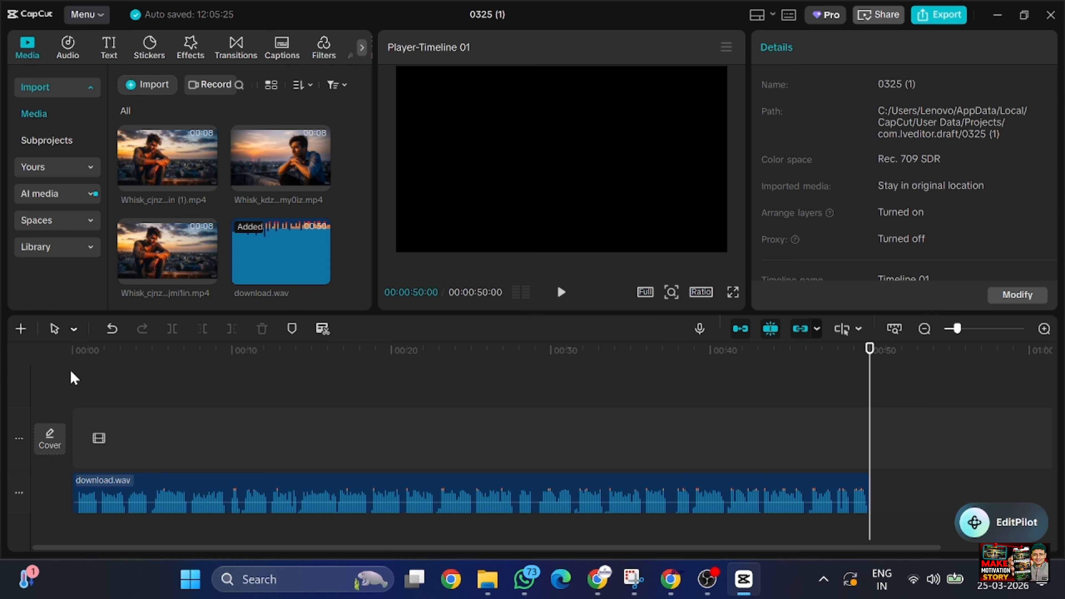
left_click(86, 373)
key("space")
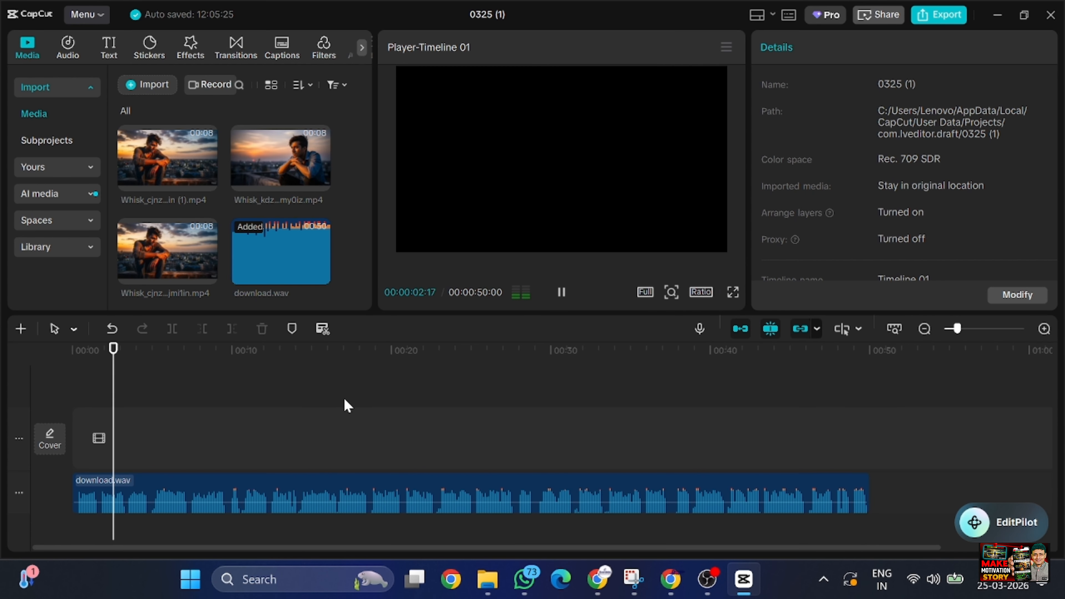
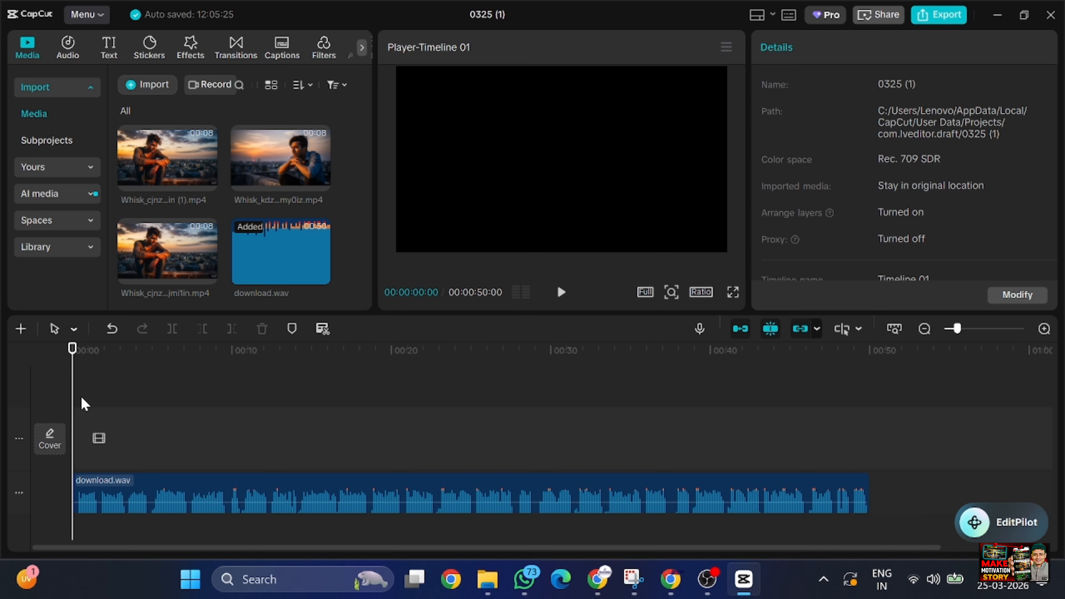
- Place the clip of the man sitting on the rooftop at the start of the timeline and preview it against the voice-over's opening line
left_click_drag(163, 357, 79, 387)
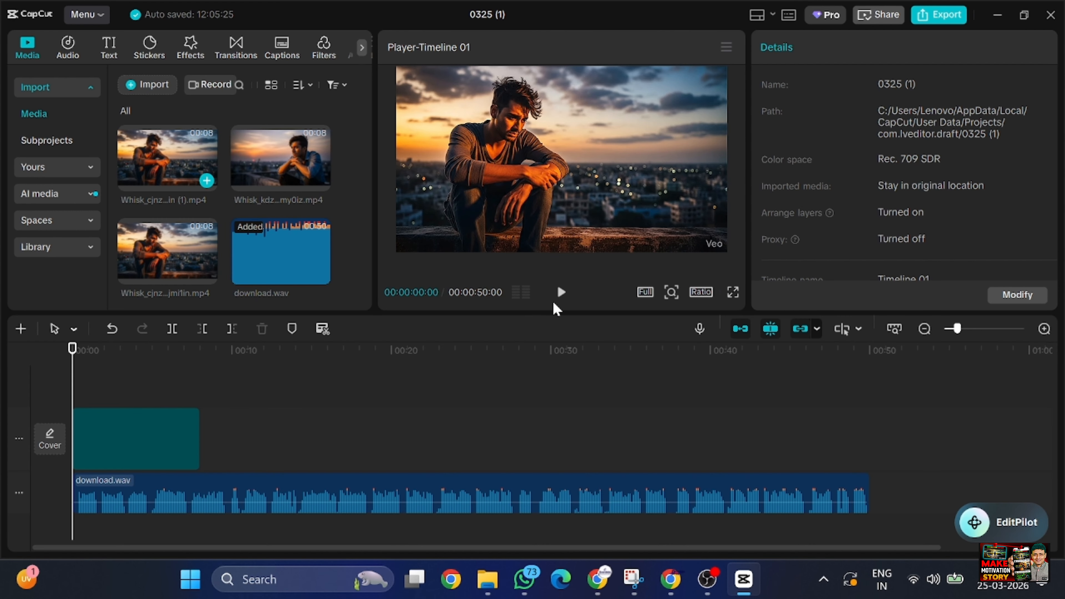
left_click(561, 293)
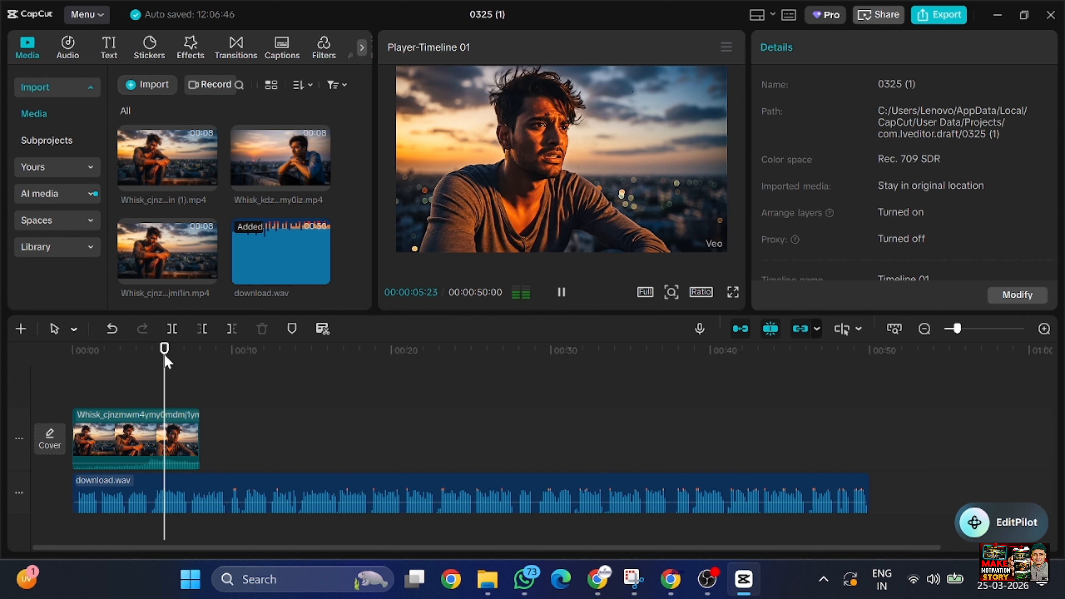
key("space")
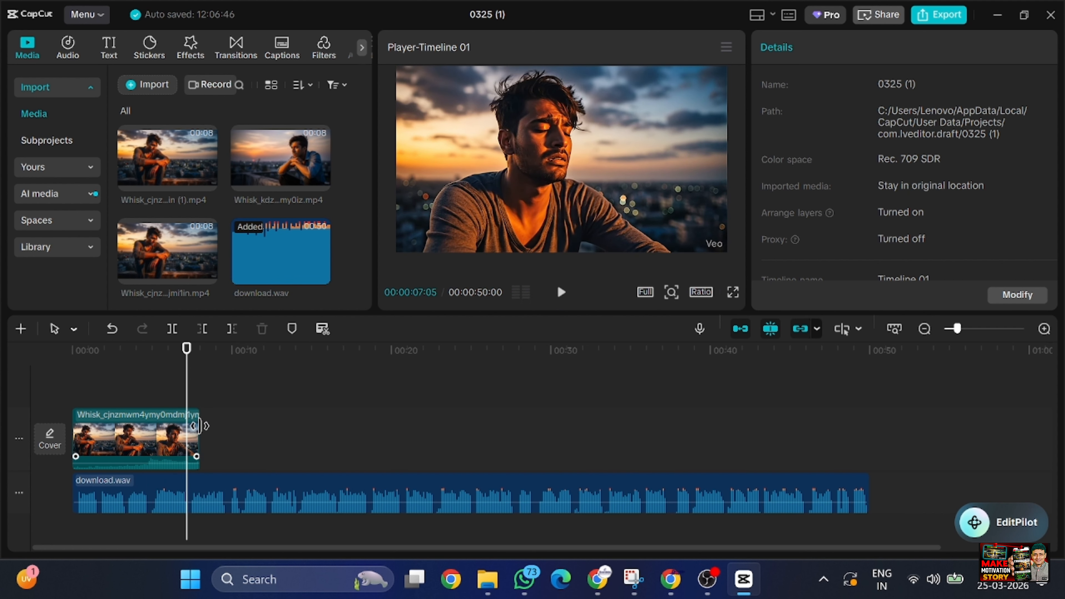
left_click(157, 363)
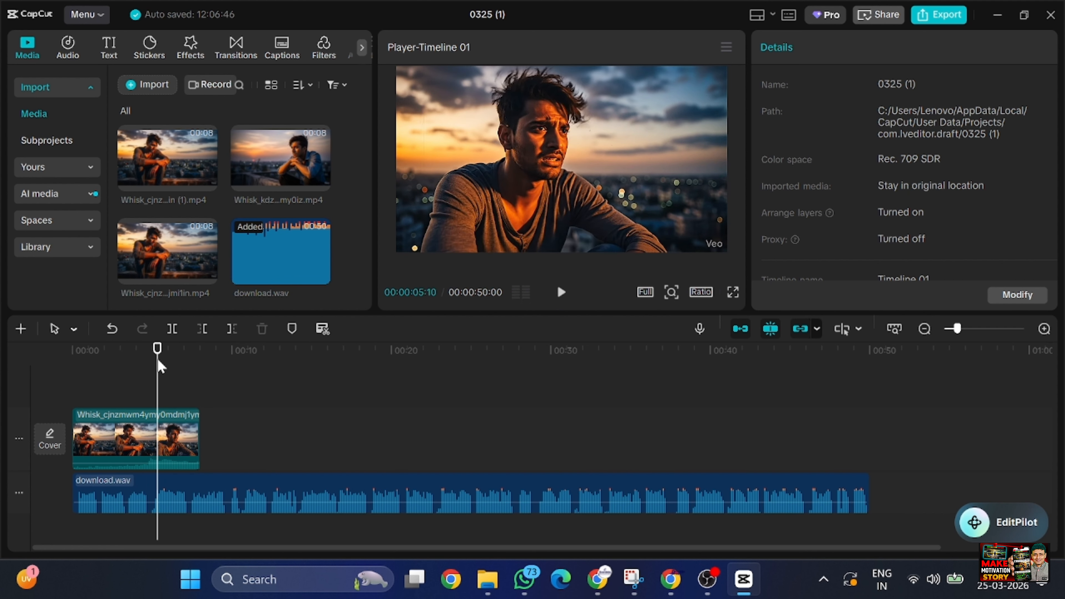
mouse_move(158, 369)
left_mouse_down()
mouse_move(146, 373)
mouse_move(151, 386)
left_mouse_up()
- Speed up the rooftop clip to 1.57x so it fits the opening line, and replay its end with the voice-over
left_click(195, 436)
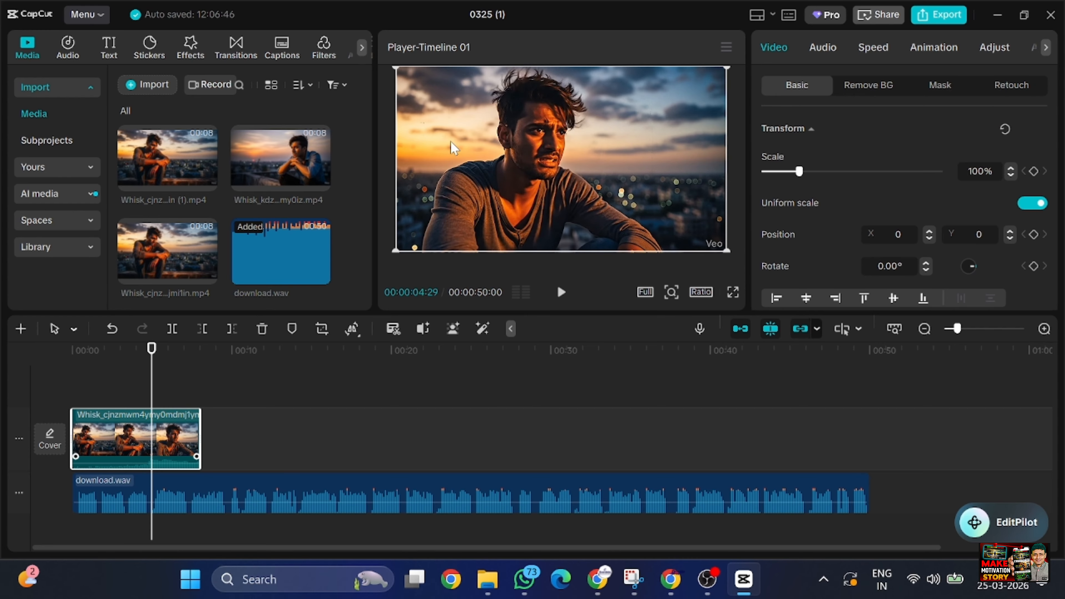
left_click(870, 44)
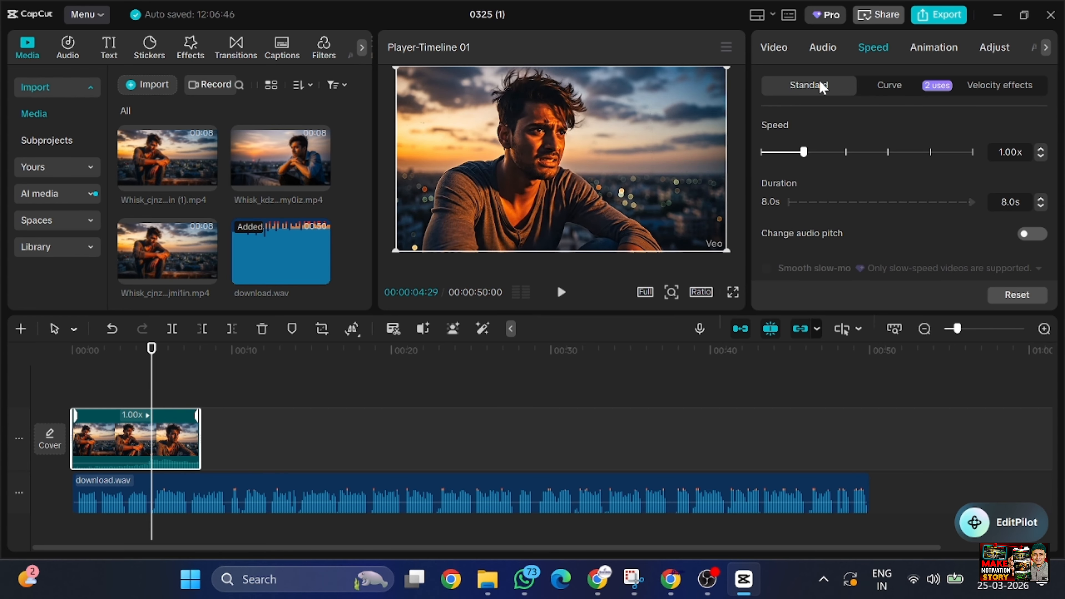
left_click_drag(796, 153, 830, 158)
left_click(126, 364)
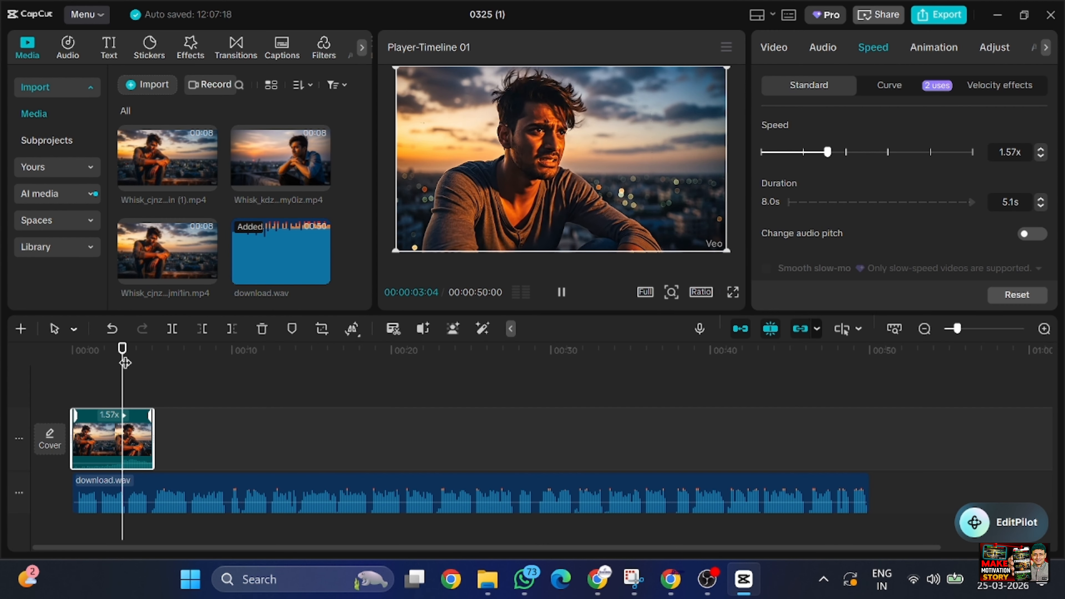
key("space")
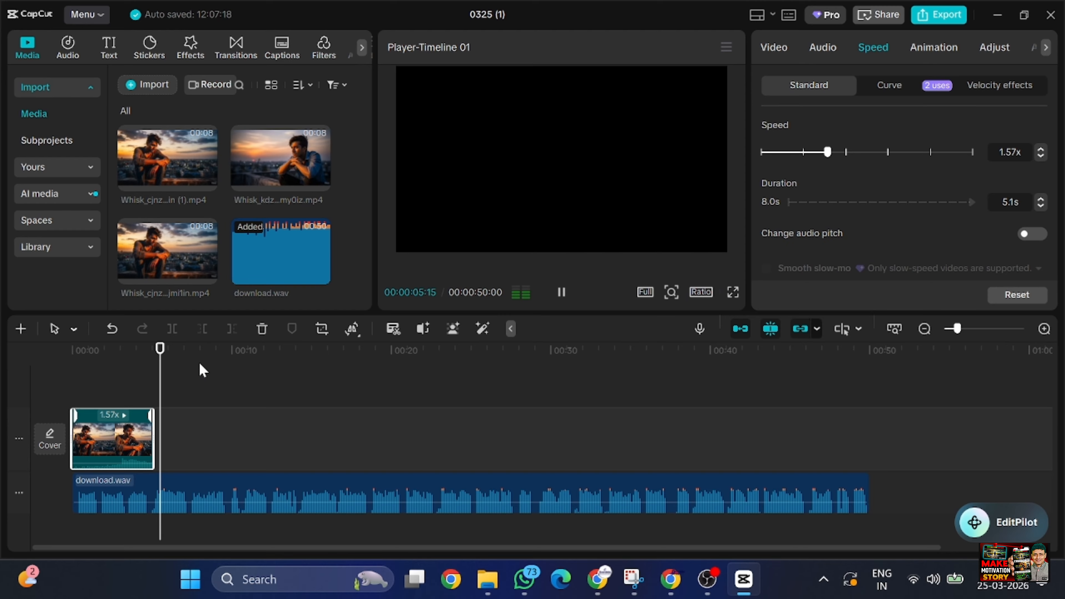
key("space")
left_click(151, 363)
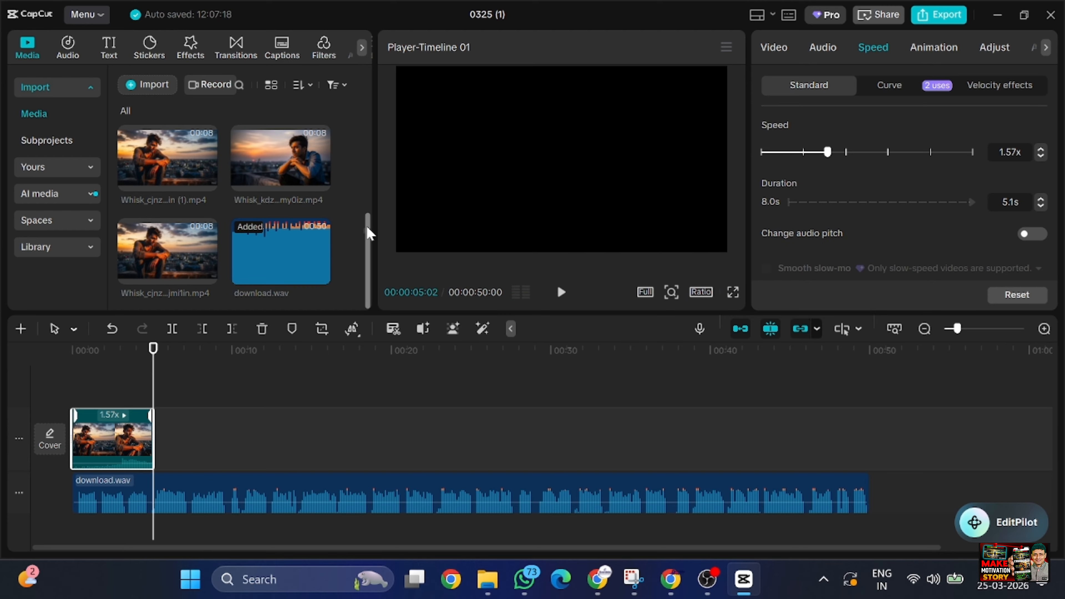
- Add the busy city street clip after the rooftop clip and trim its end to 00:00:12:06 to match the voice-over
left_click_drag(368, 254, 371, 196)
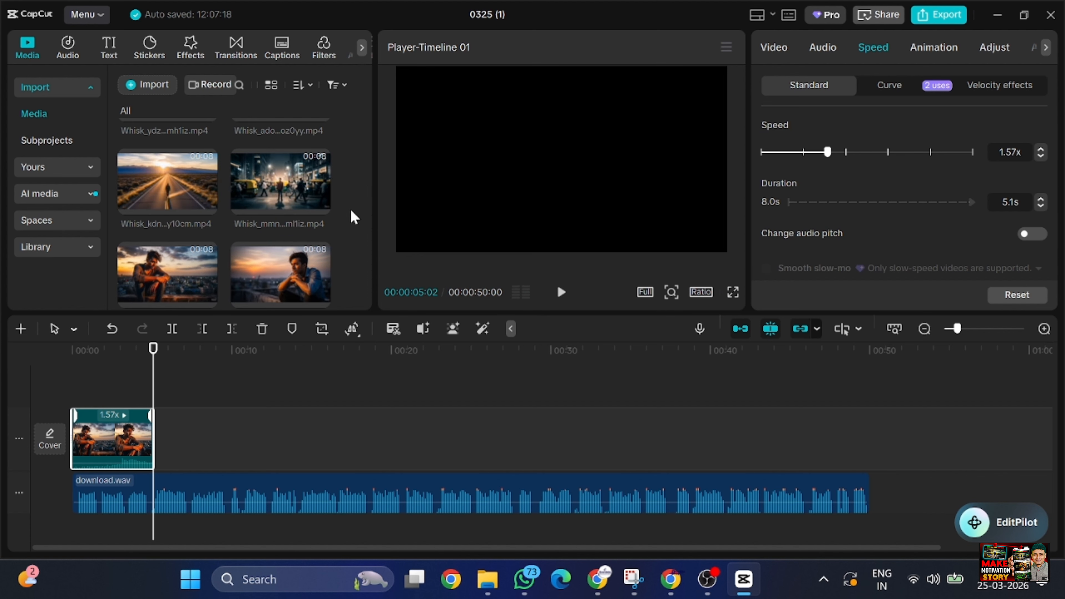
left_click_drag(282, 191, 174, 460)
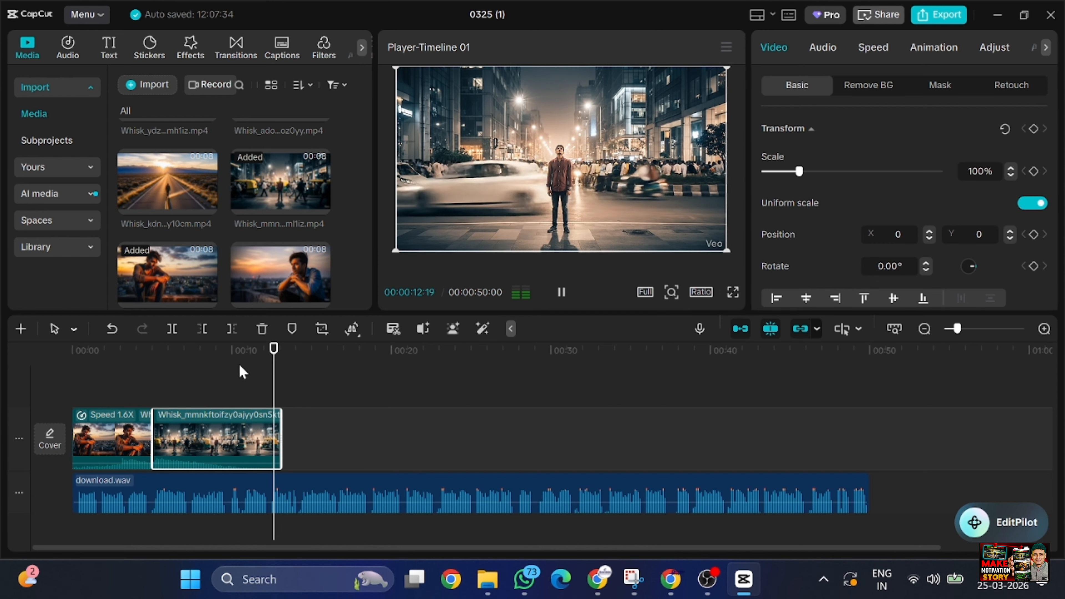
left_click(253, 369)
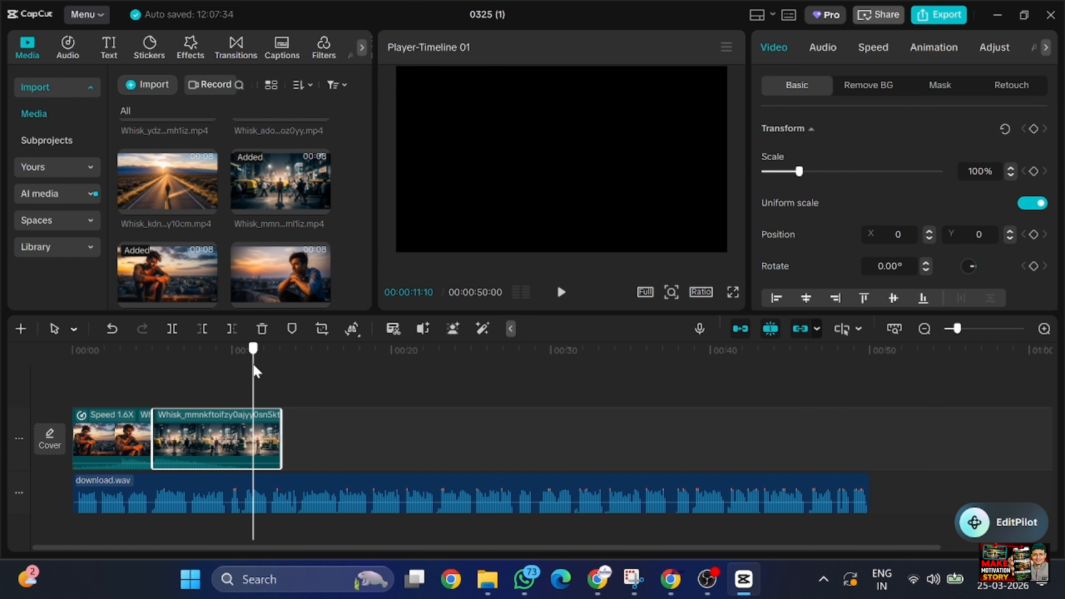
left_click(268, 359)
key("space")
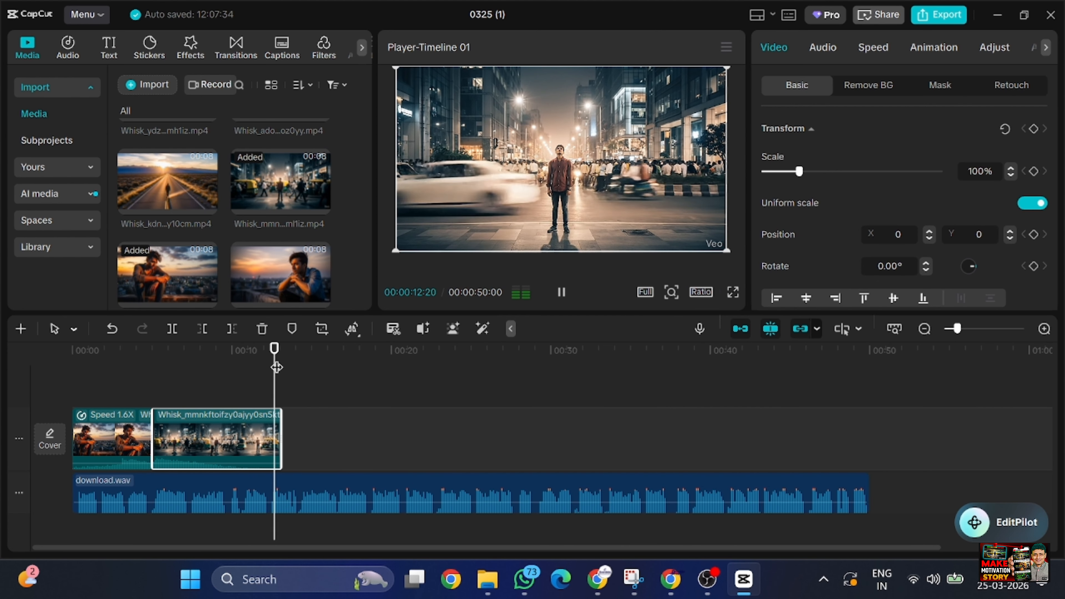
key("space")
left_click(267, 371)
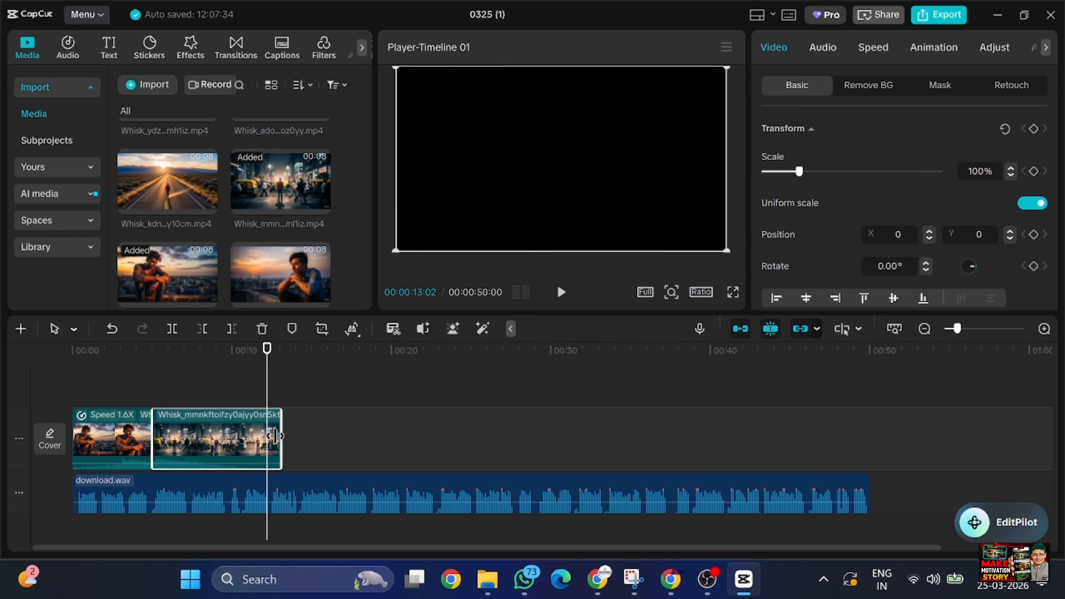
left_click_drag(280, 441, 267, 440)
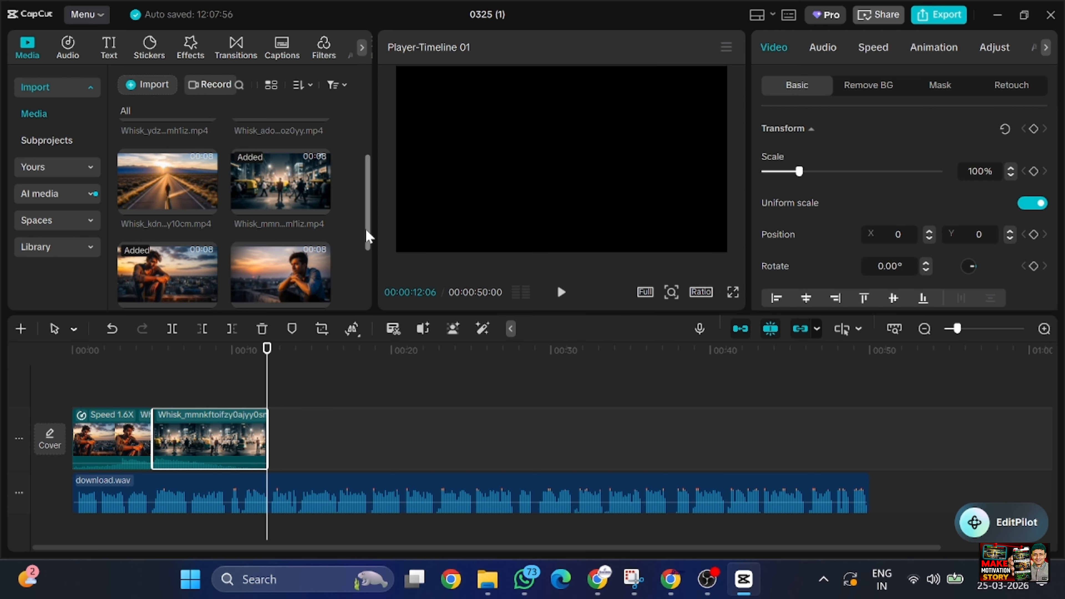
- Add the desert road sunrise clip after the city street clip and play it with the voice-over
left_click_drag(368, 236, 362, 184)
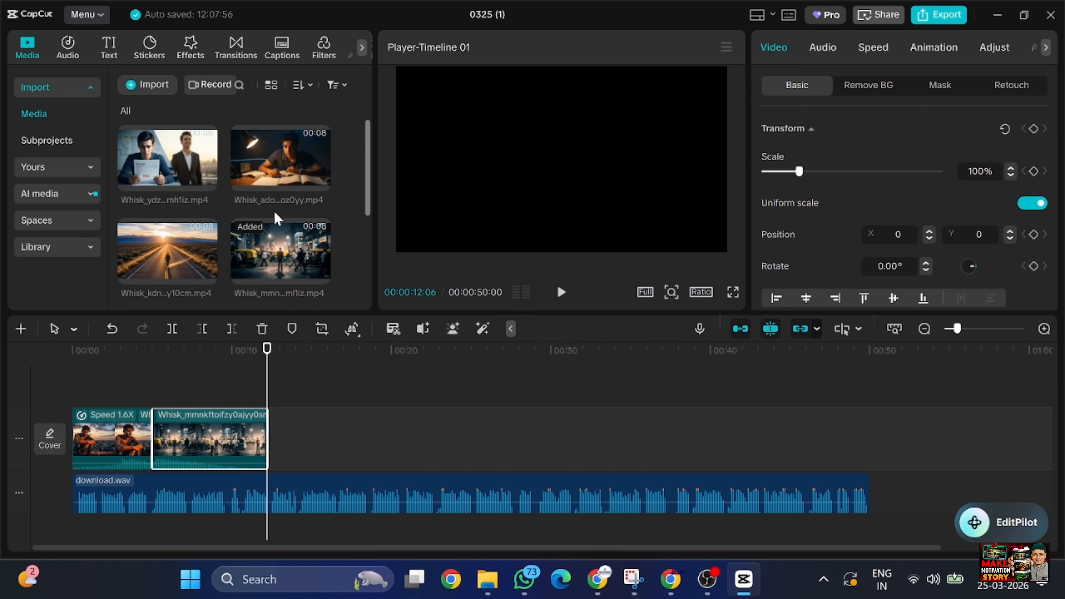
left_click_drag(179, 251, 290, 447)
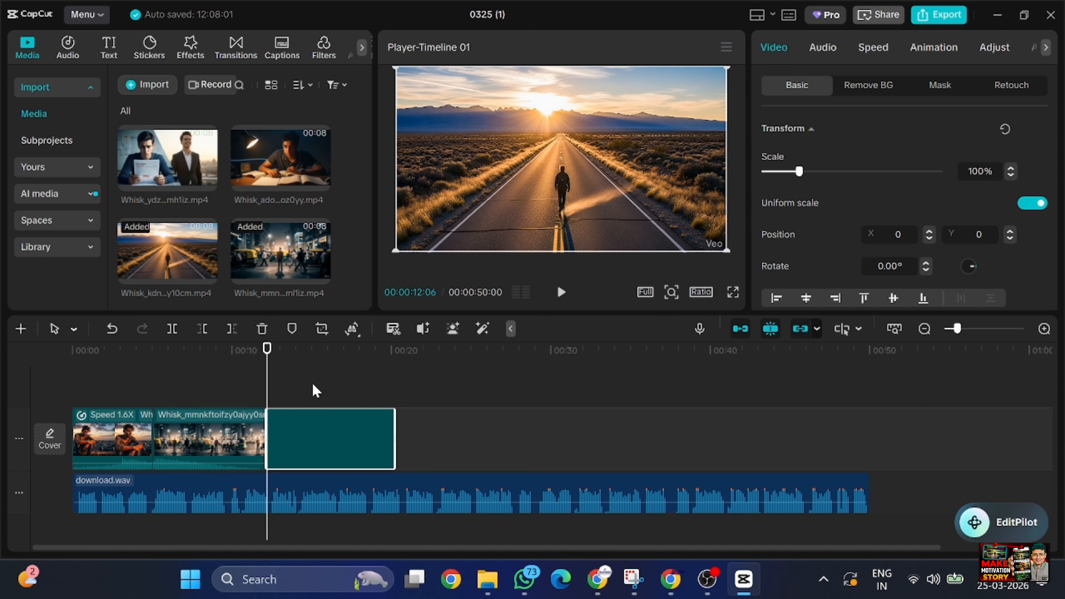
key("space")
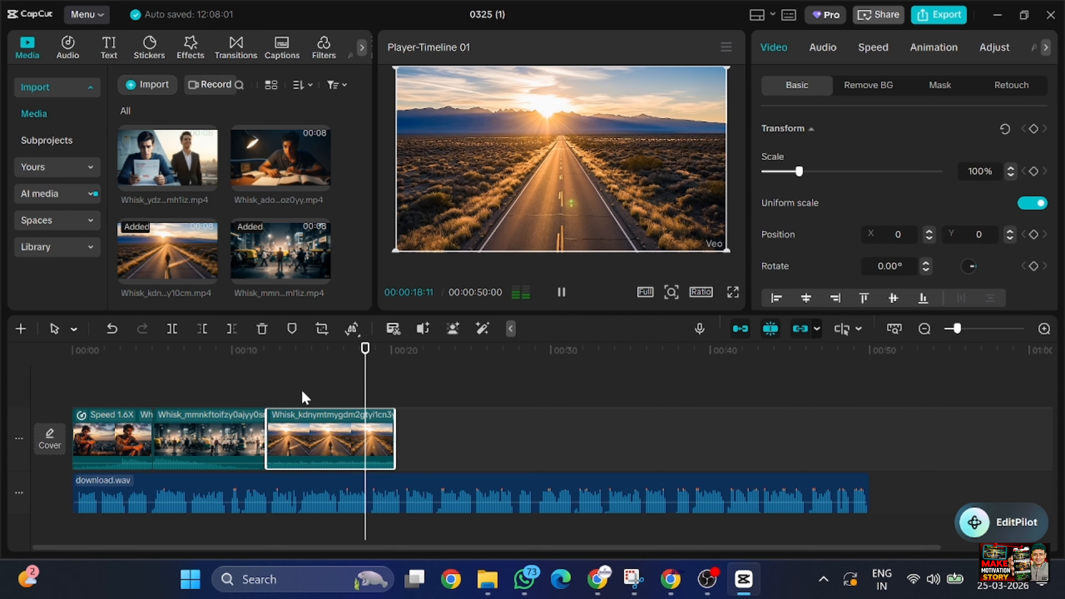
key("space")
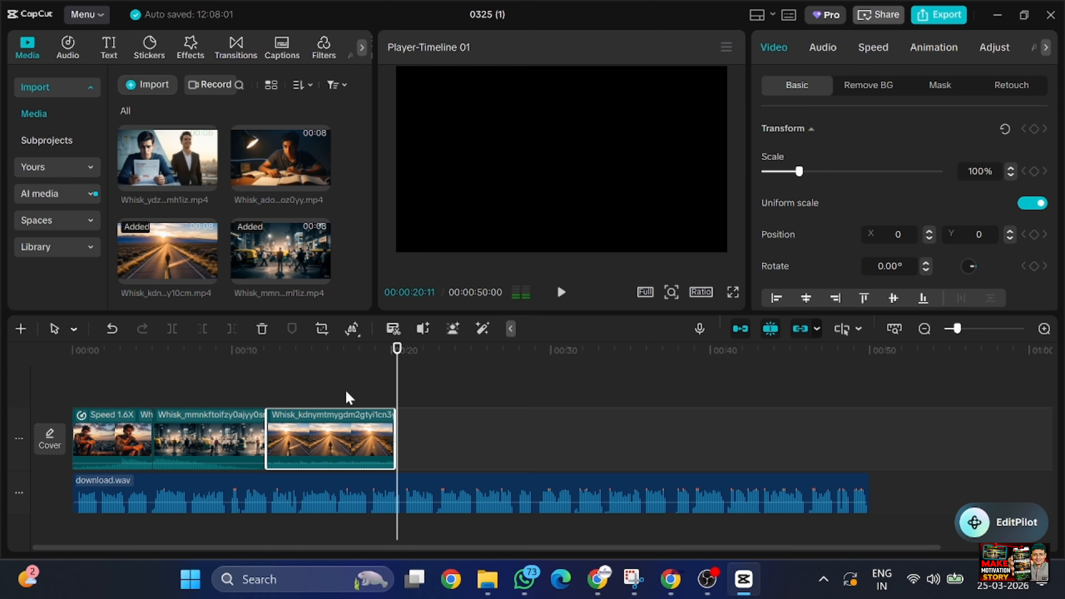
- Speed up the desert road clip to 1.24x so it ends with its voice-over line, and check the ending
left_click_drag(380, 367, 368, 359)
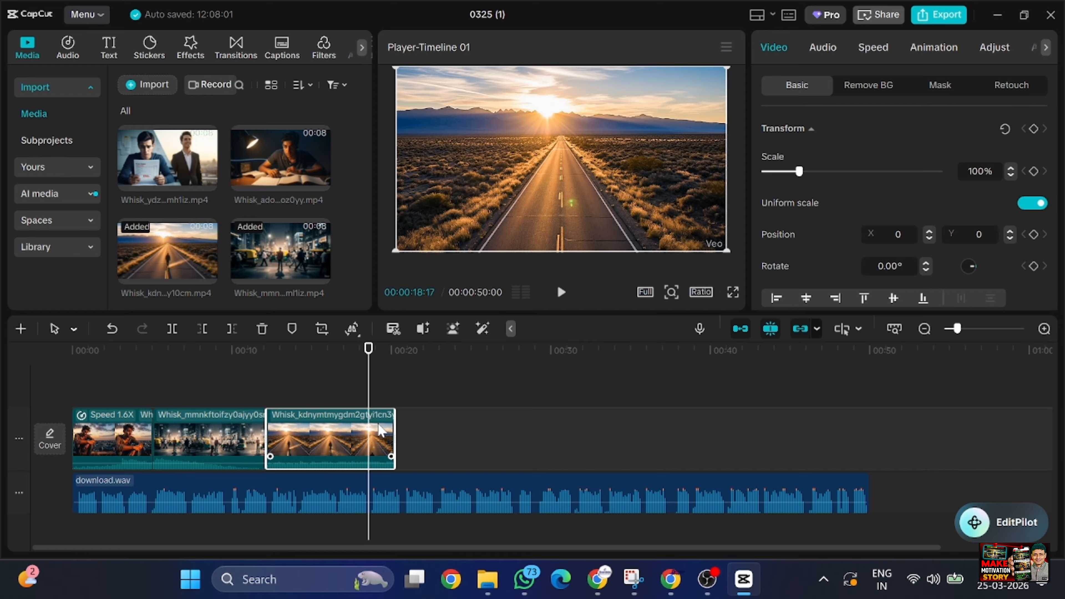
left_click(835, 53)
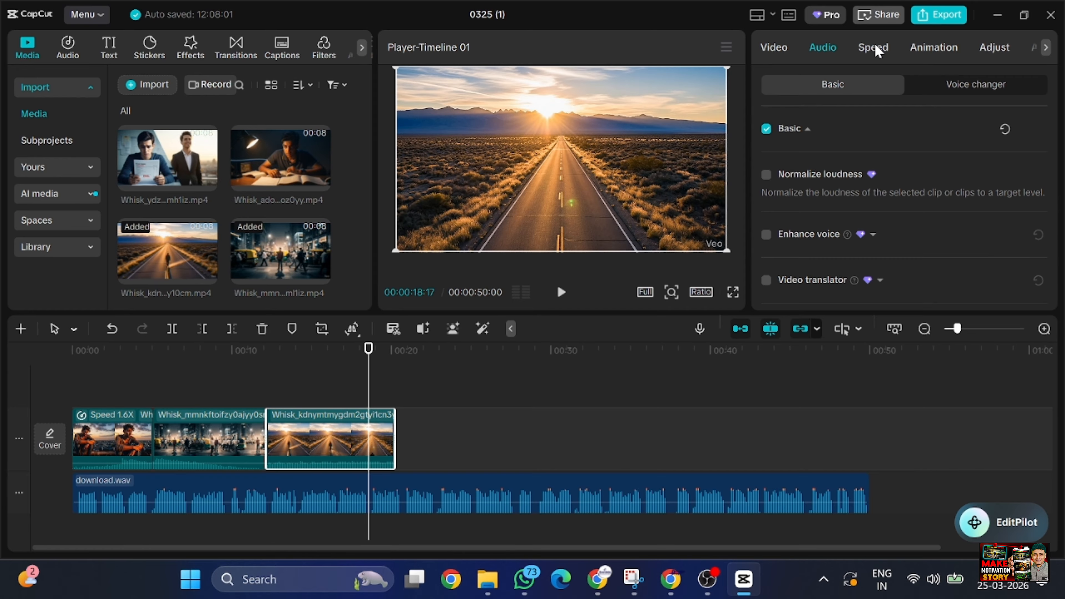
left_click(873, 49)
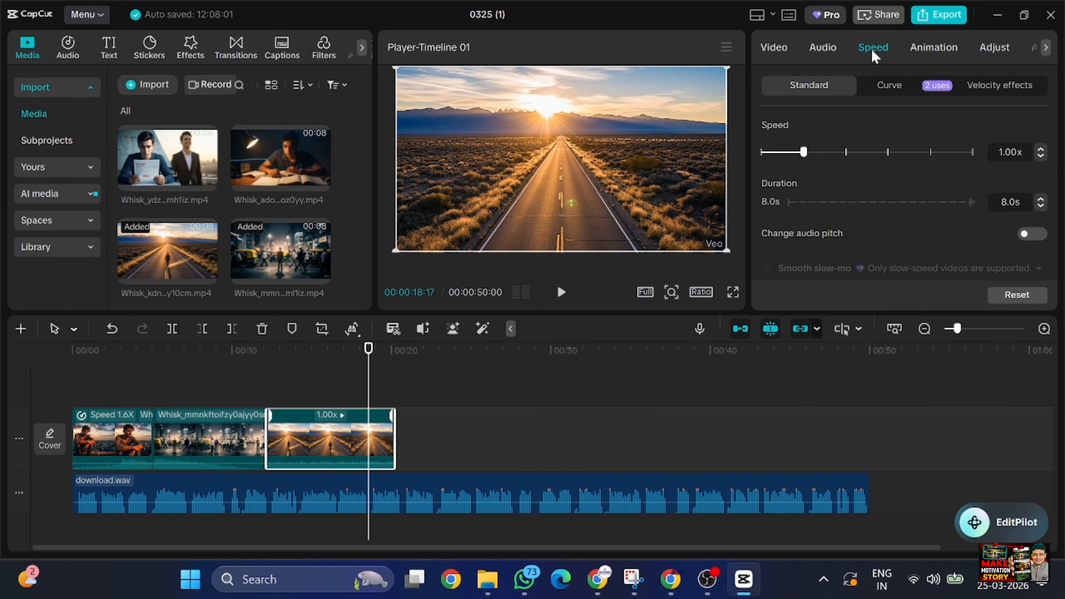
left_click(815, 153)
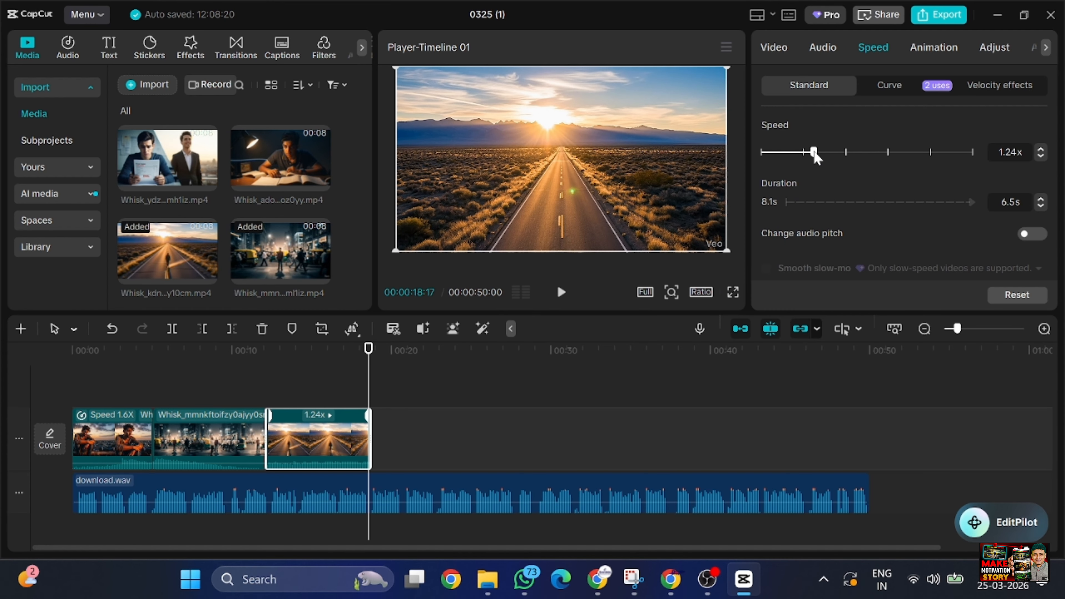
key("space")
key("space")
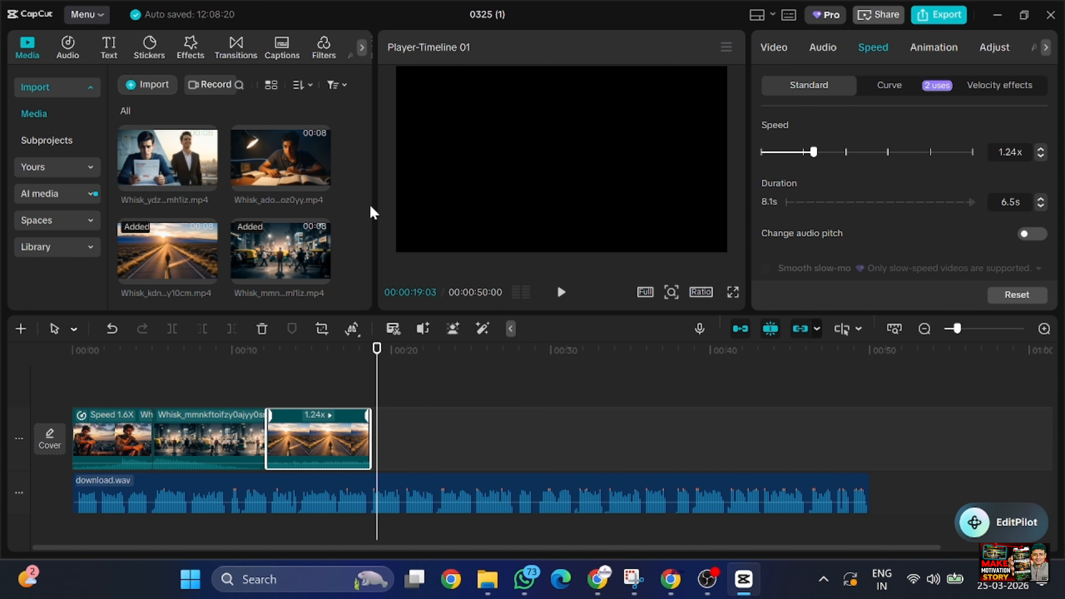
- Add the clip of the young man studying at a desk after the desert road clip and preview it with the voice-over
mouse_move(371, 201)
left_mouse_down()
mouse_move(362, 262)
mouse_move(333, 304)
mouse_move(357, 262)
mouse_move(364, 202)
left_mouse_up()
left_click_drag(280, 164, 380, 435)
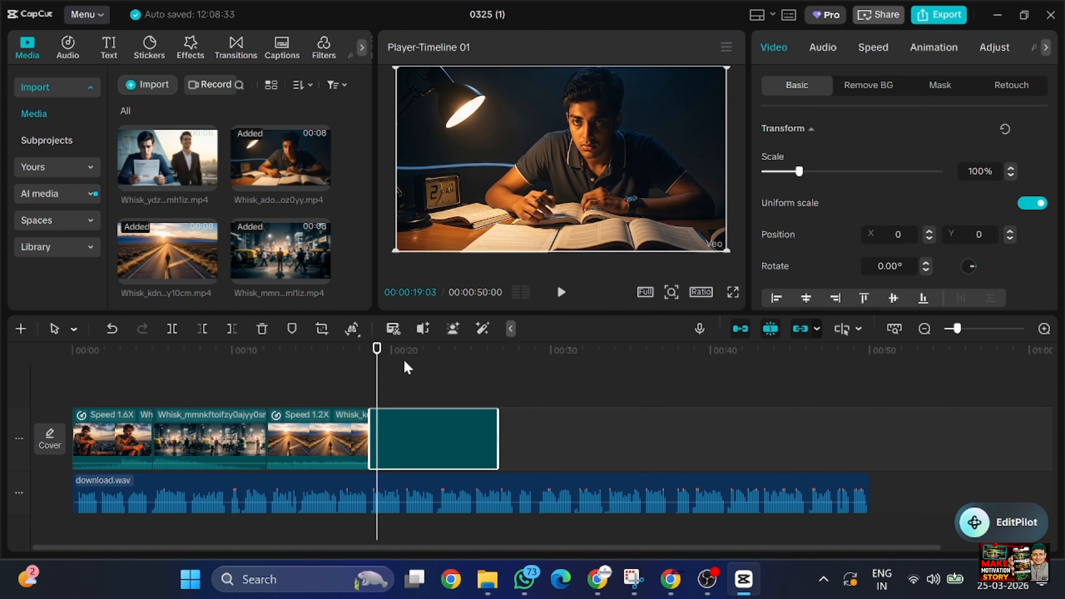
key("space")
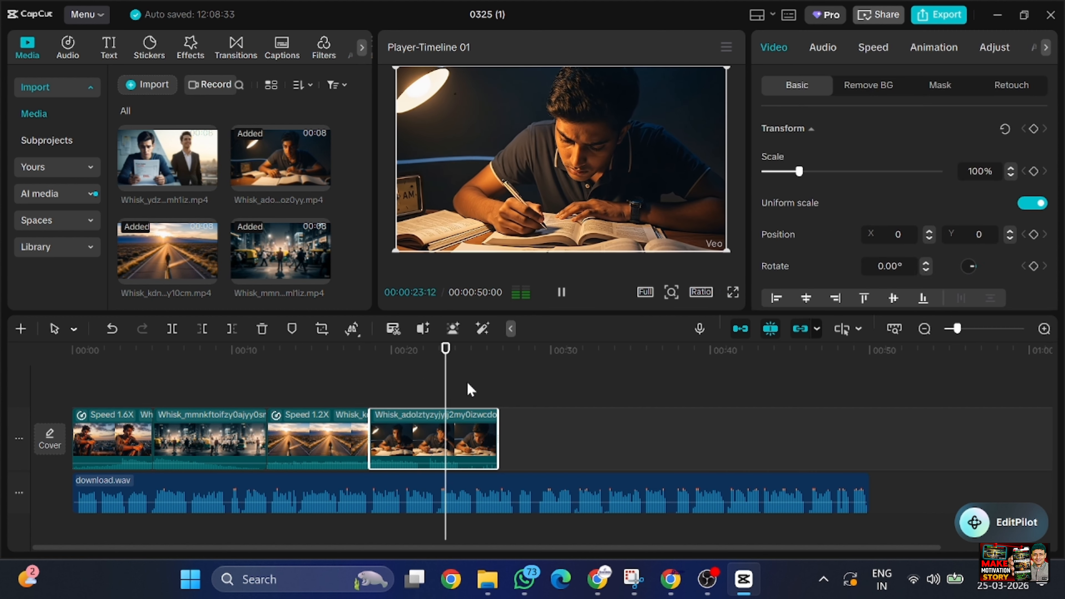
key("space")
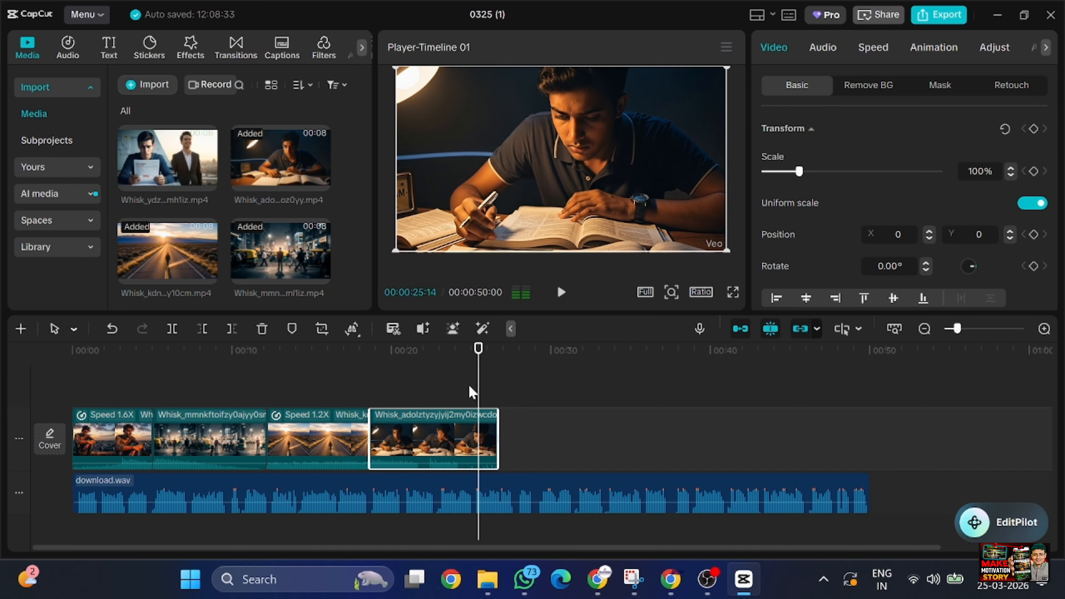
- Check where the voice-over line ends over the desk study clip and slow the clip to 0.84x to match
left_click(474, 381)
key("space")
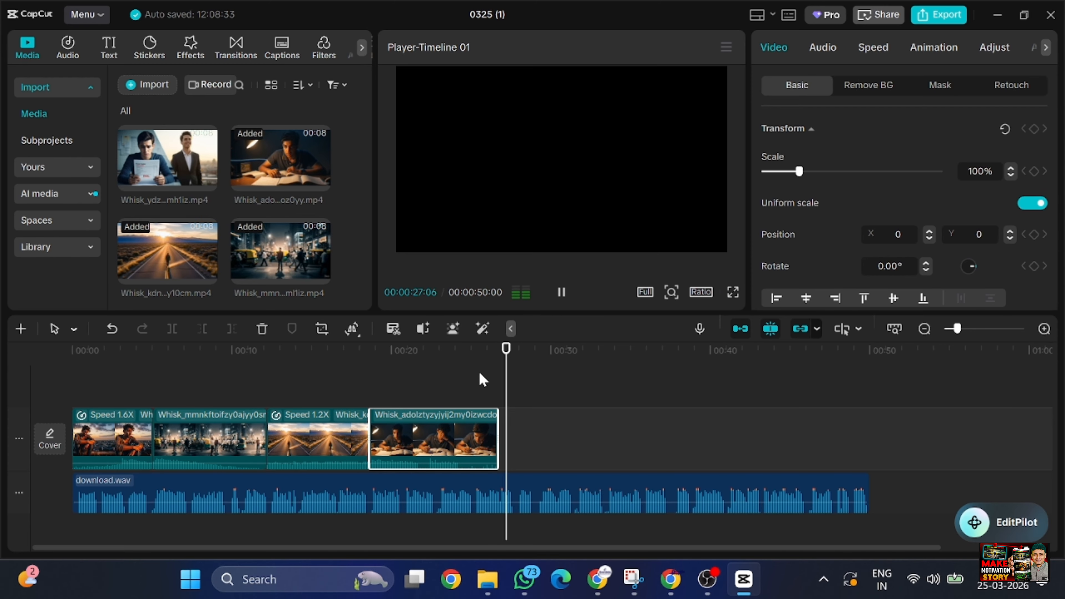
key("space")
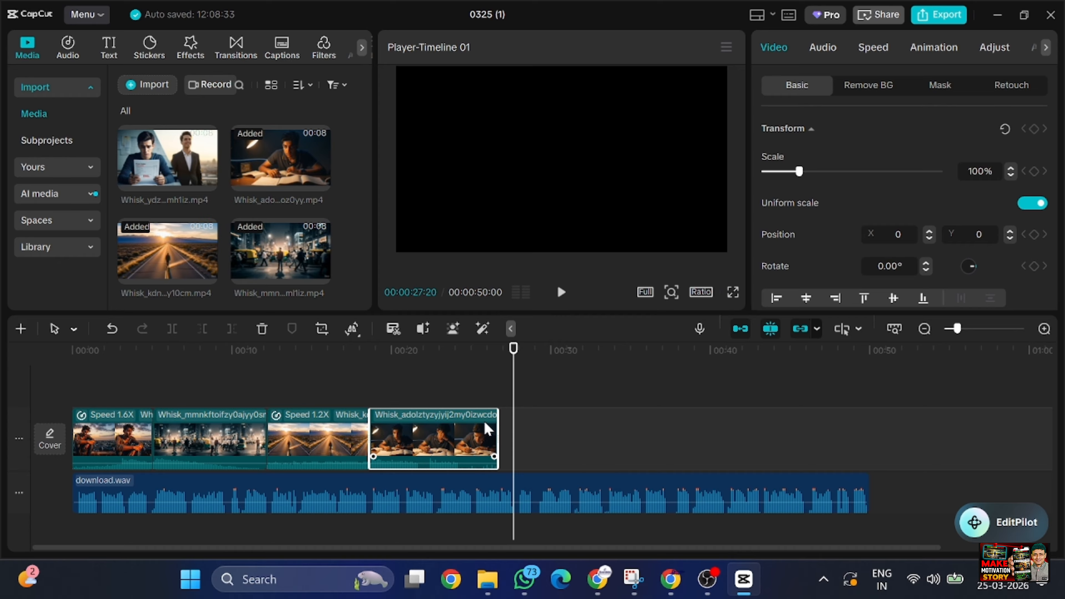
left_click(873, 47)
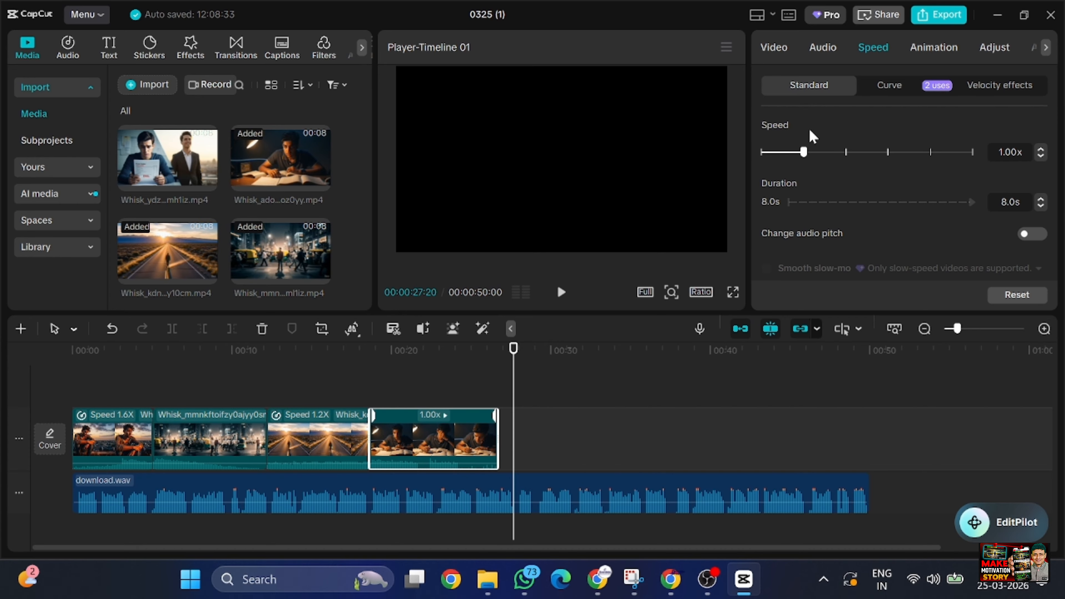
left_click_drag(792, 154, 792, 155)
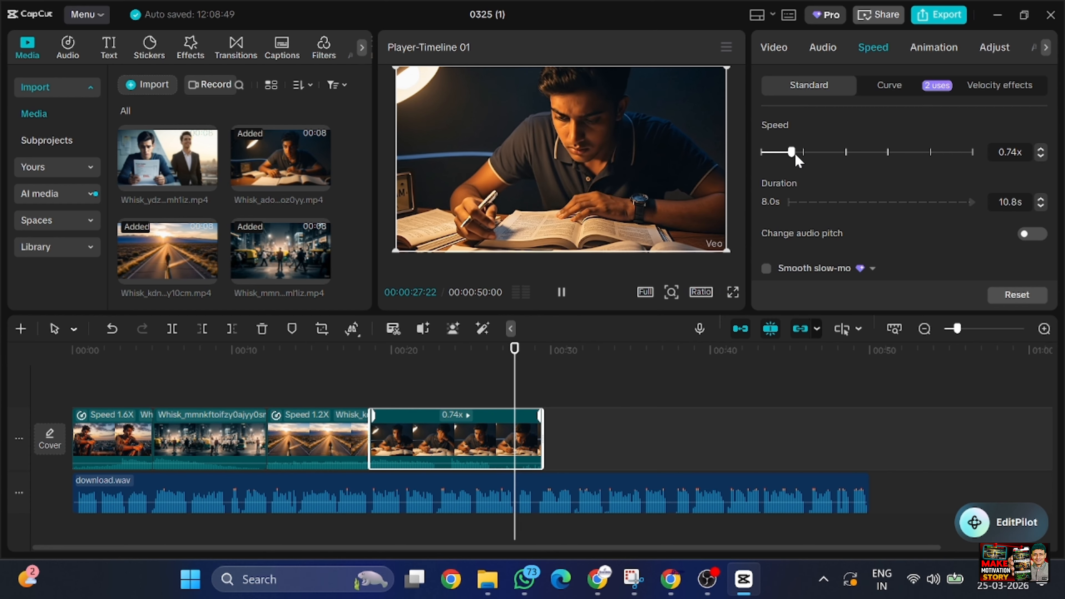
key("space")
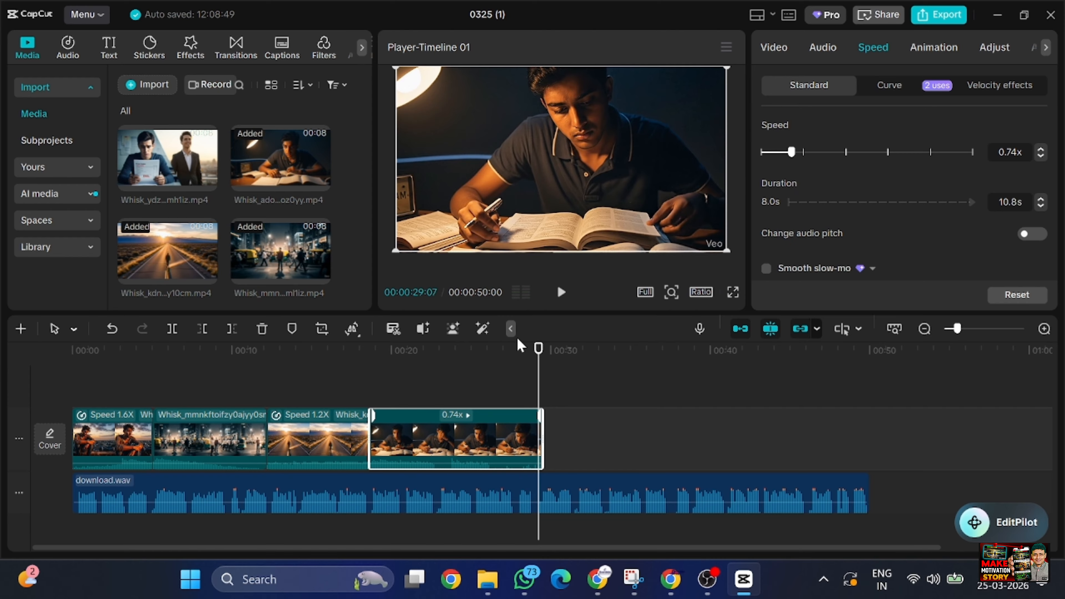
left_click(521, 349)
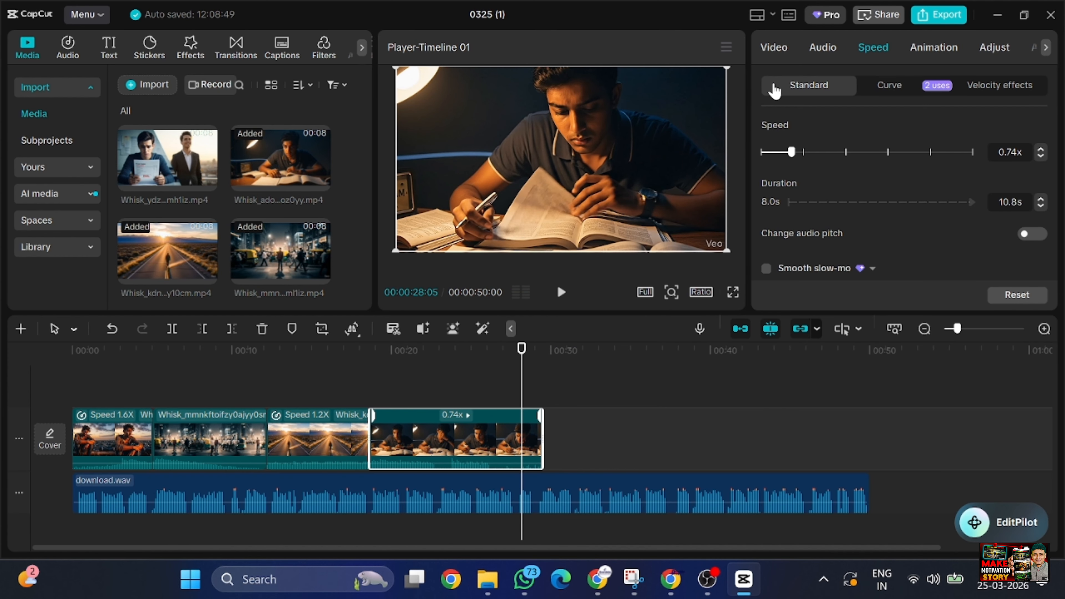
left_click(883, 52)
left_click_drag(797, 155, 798, 156)
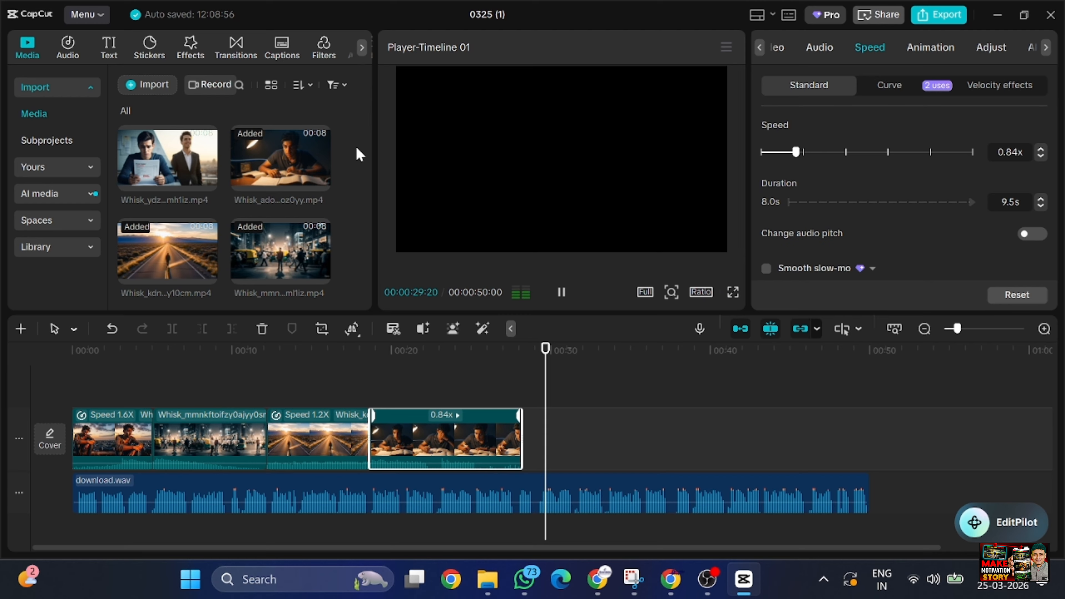
- Add the busy city street clip again after the desk study clip and preview it with the voice-over
left_click_drag(371, 159, 367, 206)
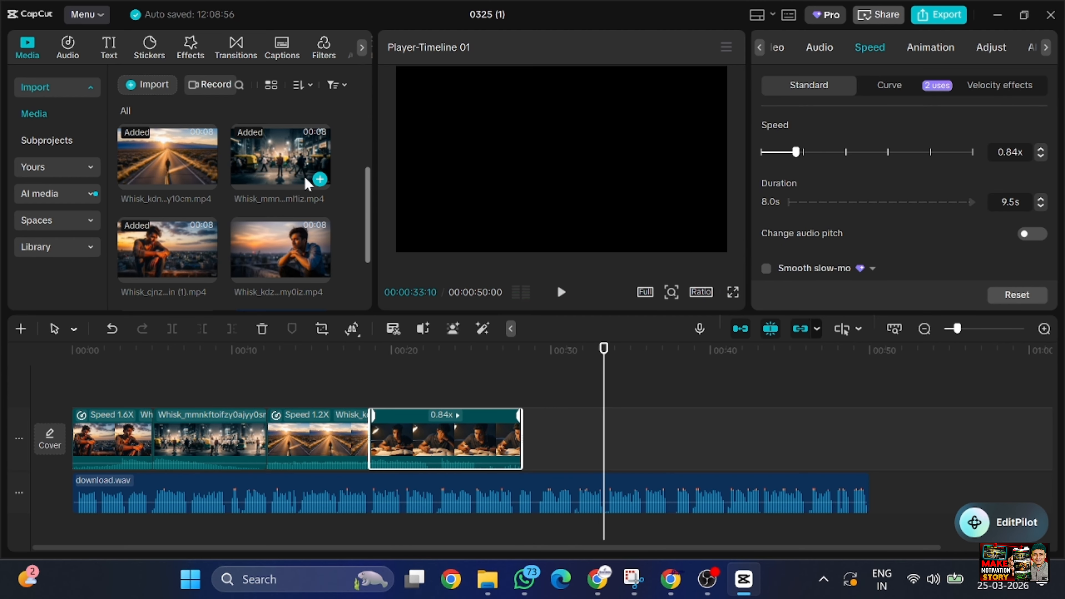
left_click_drag(307, 184, 530, 432)
left_click(523, 369)
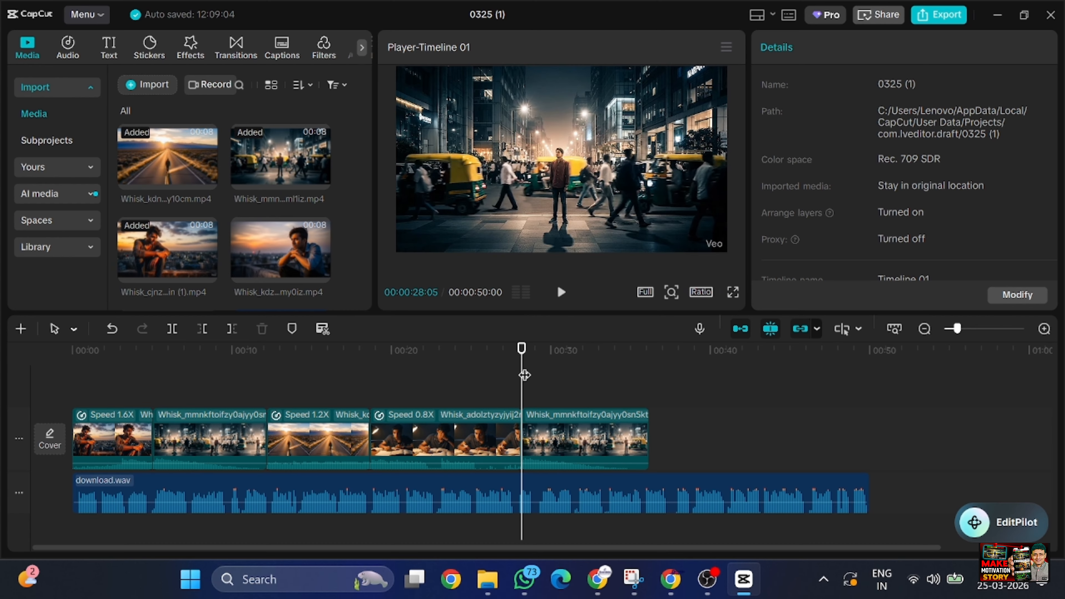
key("space")
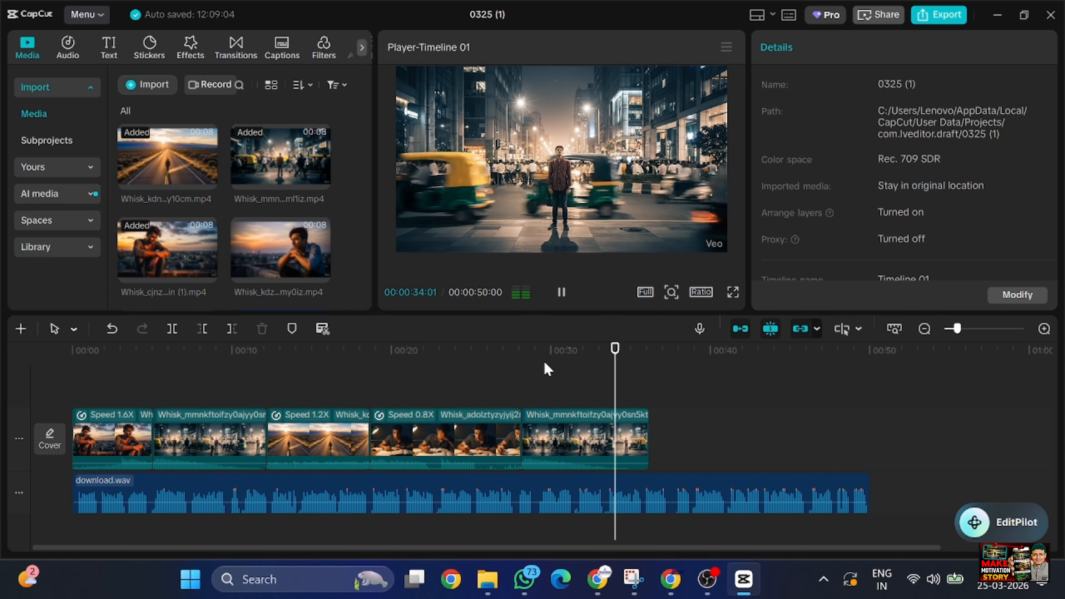
key("space")
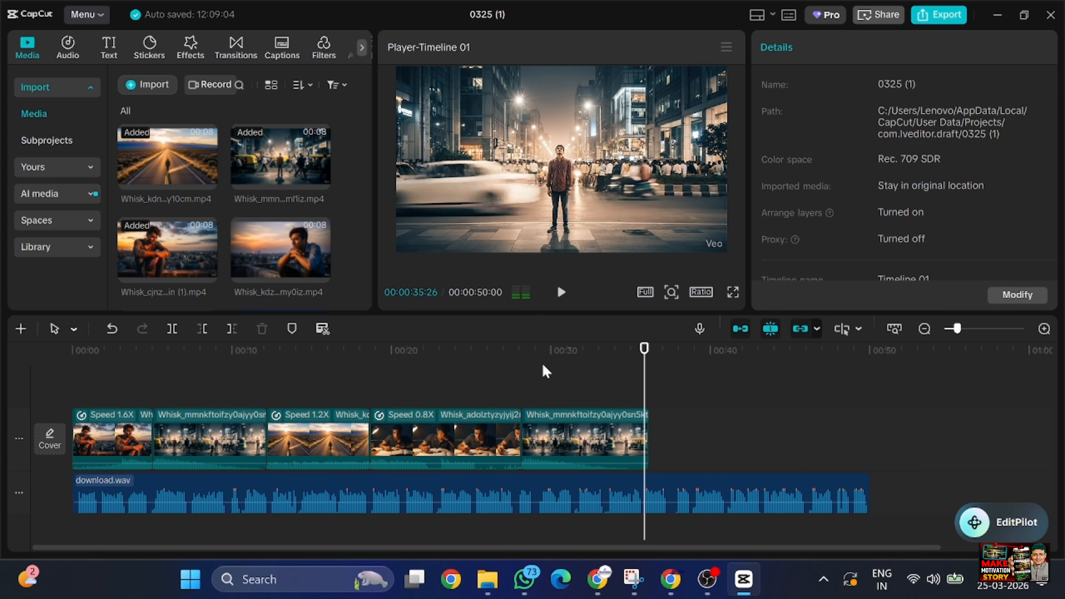
key("space")
key("space")
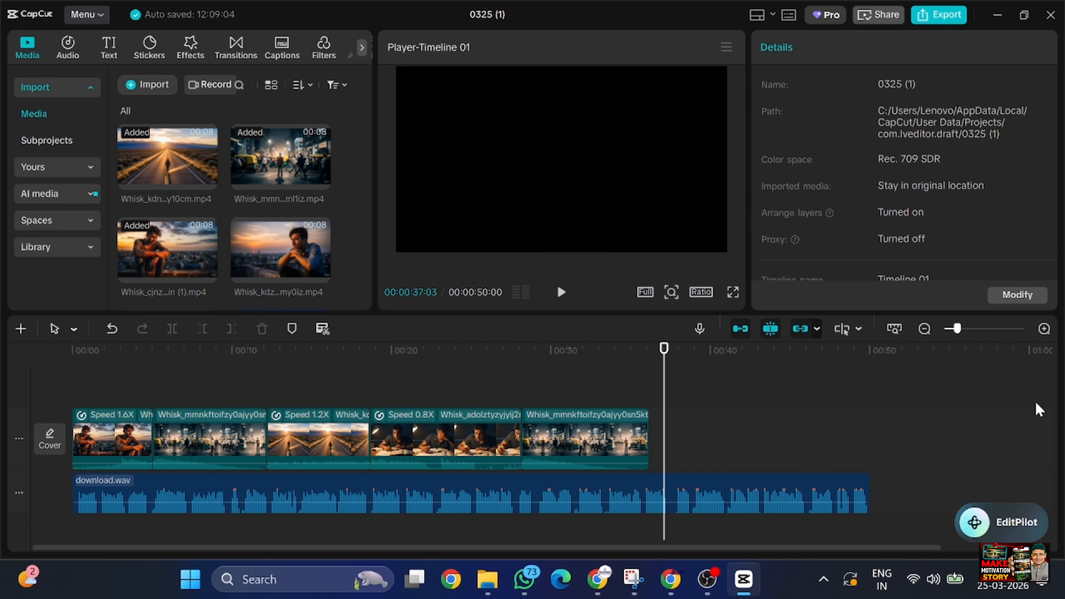
- Add the clip of the man in a denim shirt at sunset after the second city clip and trim its end to 00:00:41:10
left_click_drag(538, 546, 569, 552)
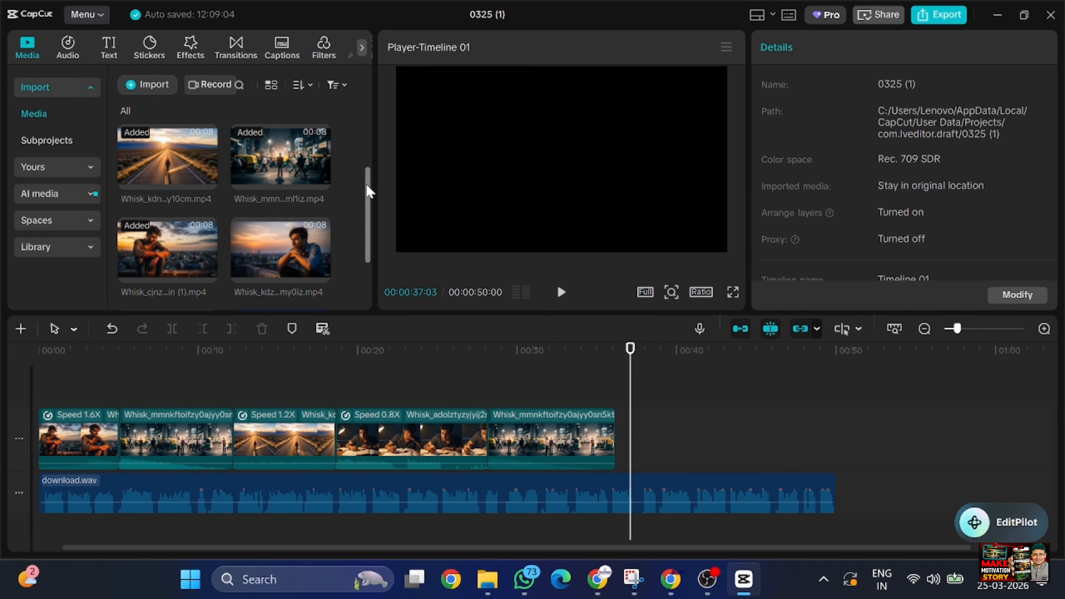
left_click_drag(364, 184, 353, 223)
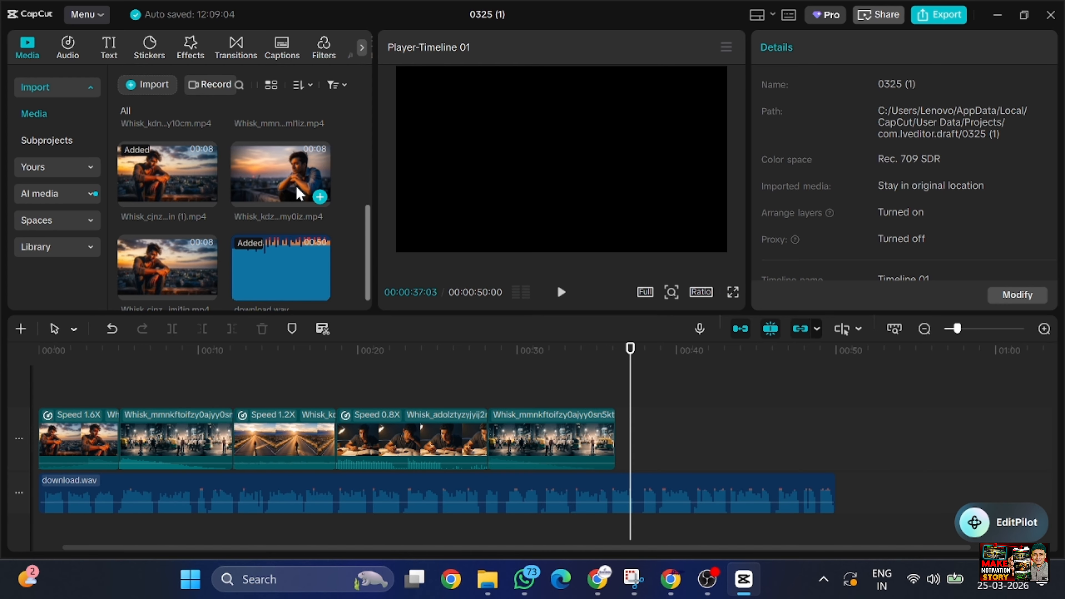
left_click_drag(292, 183, 612, 438)
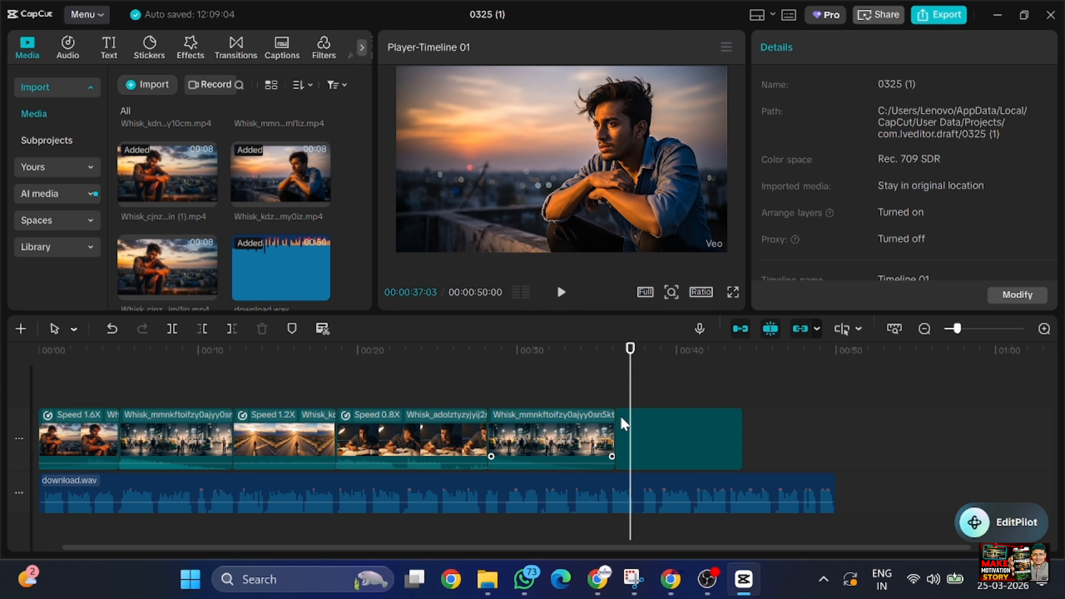
left_click(610, 371)
key("space")
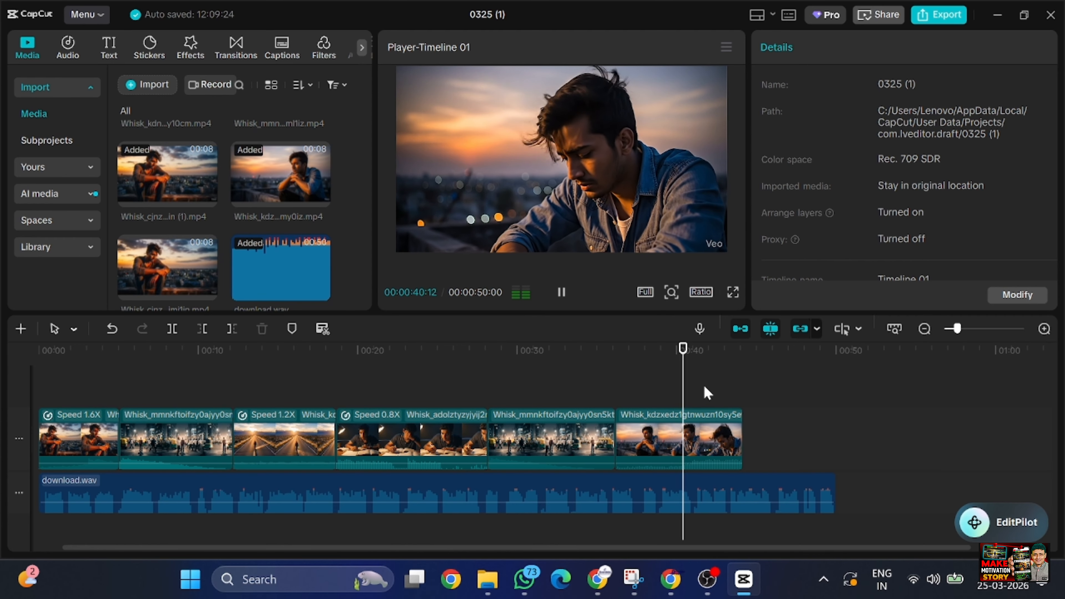
key("space")
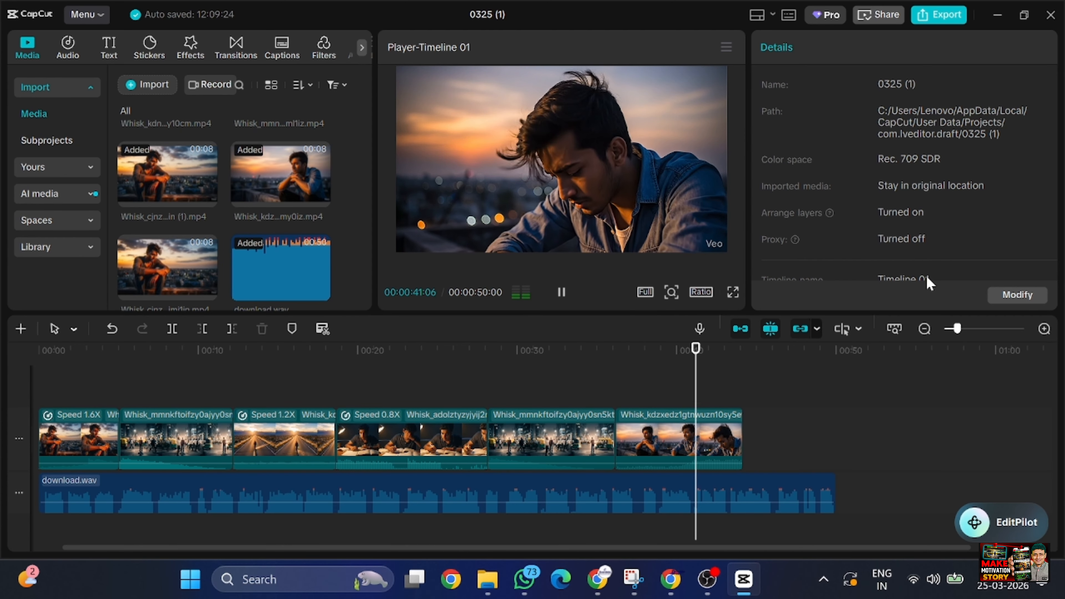
key("space")
left_click_drag(741, 428, 698, 436)
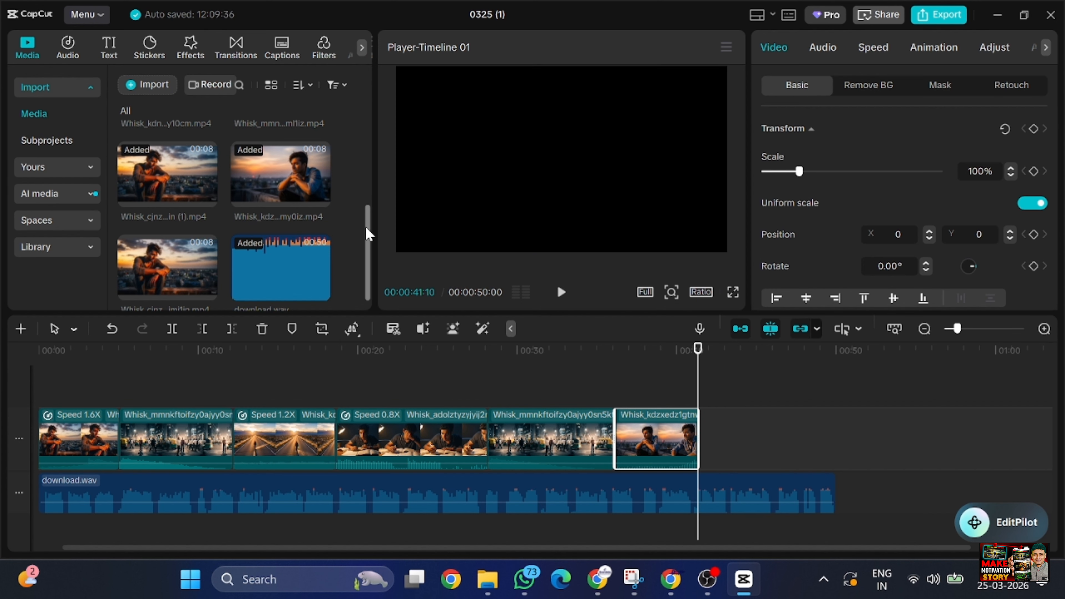
- Add the clip of the worried man beside the confident businessman after the sunset clip and play it with the voice-over
left_click_drag(366, 233, 370, 141)
left_click_drag(194, 183, 708, 440)
key("space")
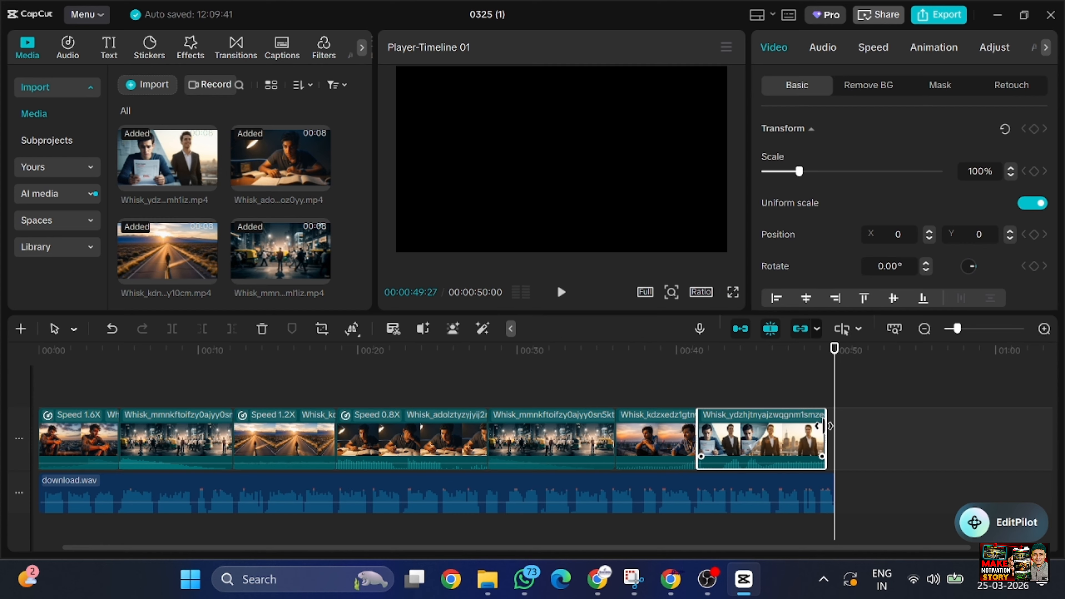
- Replay the businessman clip's ending against the voice-over and speed the clip up to 1.12x
left_click(824, 370)
left_click(803, 370)
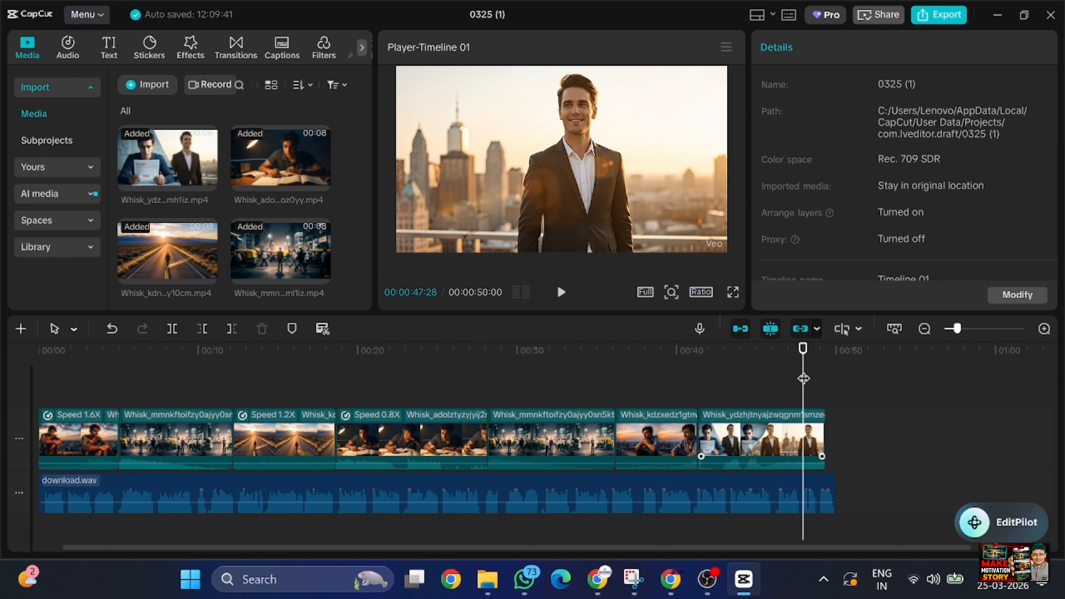
key("space")
key("space")
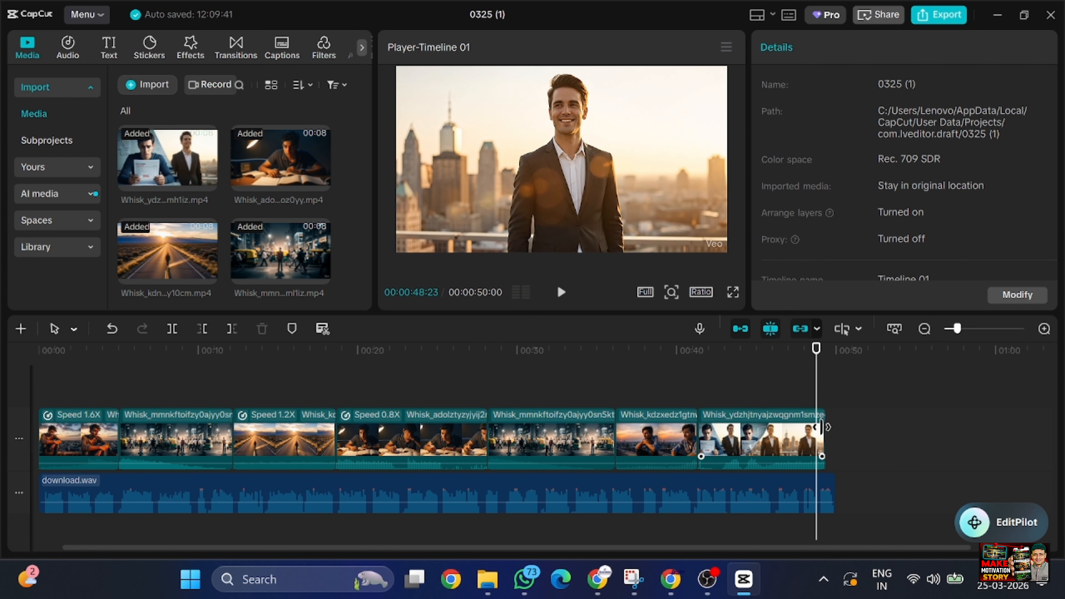
left_click(798, 420)
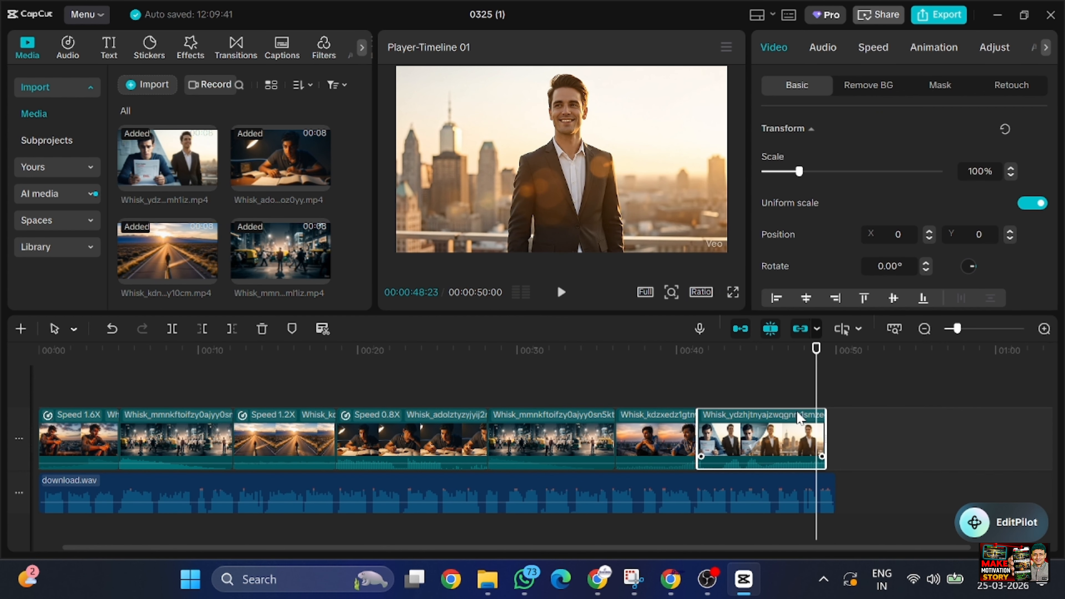
left_click(873, 47)
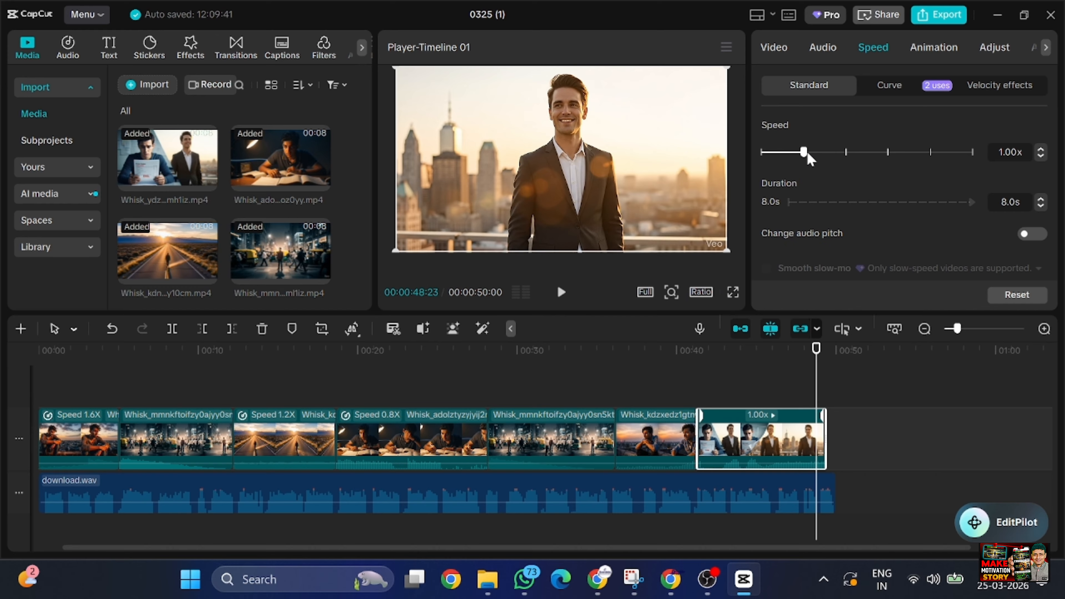
left_click_drag(810, 154, 810, 156)
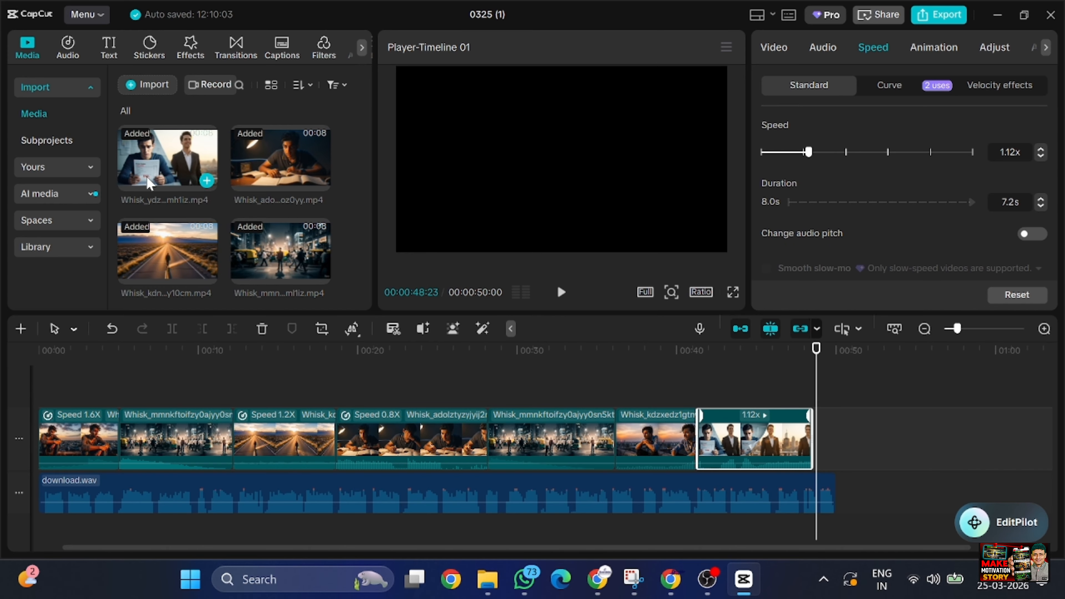
- Add the desert road sunrise clip again at the end of the timeline after the businessman clip
left_click_drag(371, 213, 371, 225)
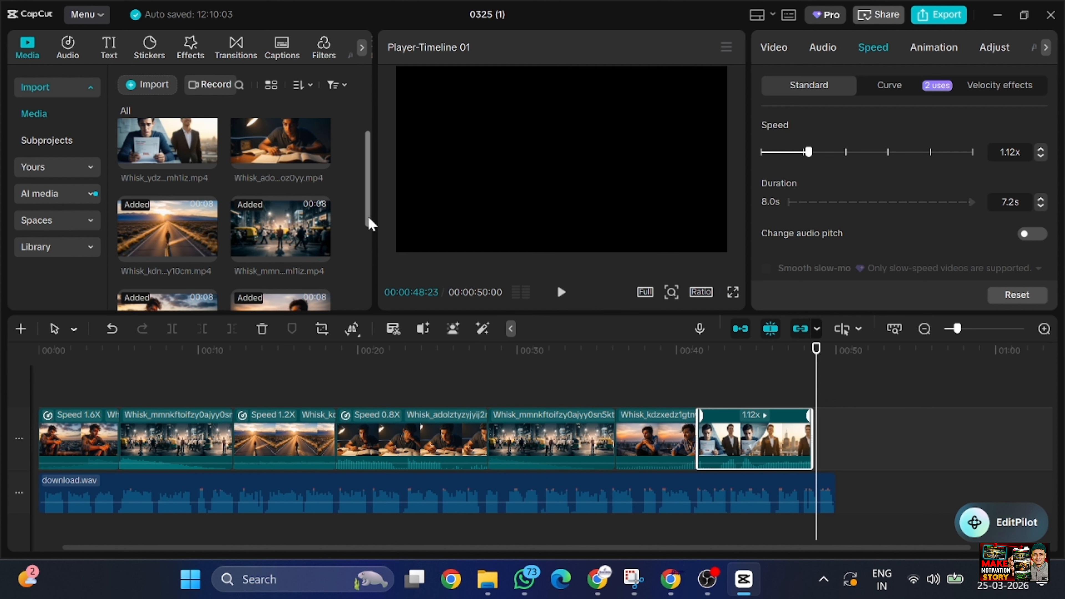
left_click_drag(186, 241, 835, 441)
left_click_drag(885, 441, 901, 438)
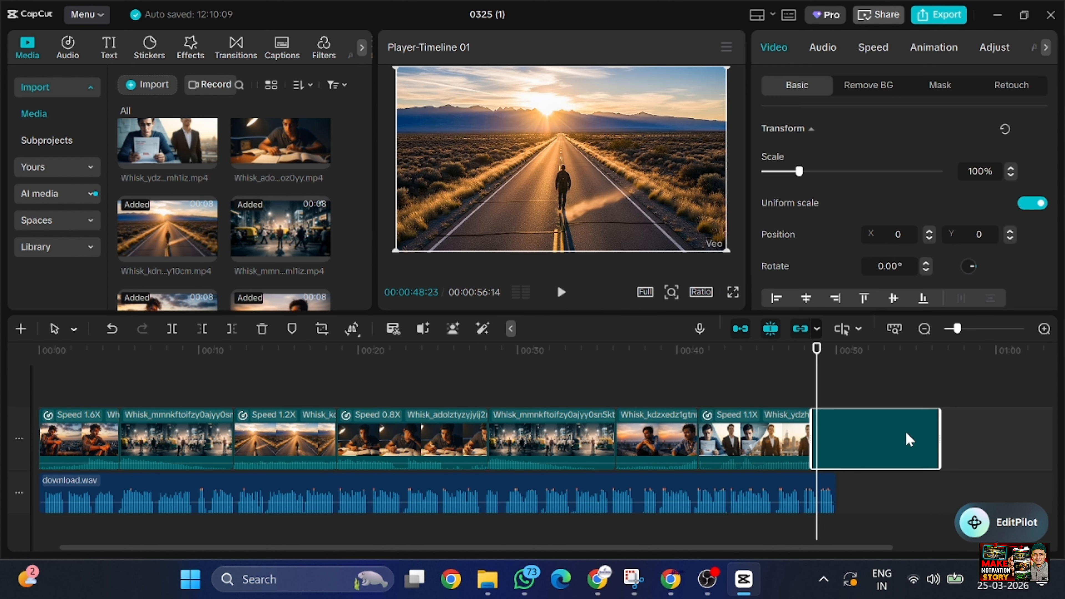
- Try speeding up the final desert road clip to 5.58x and to 3.46x, previewing its ending
left_click(876, 54)
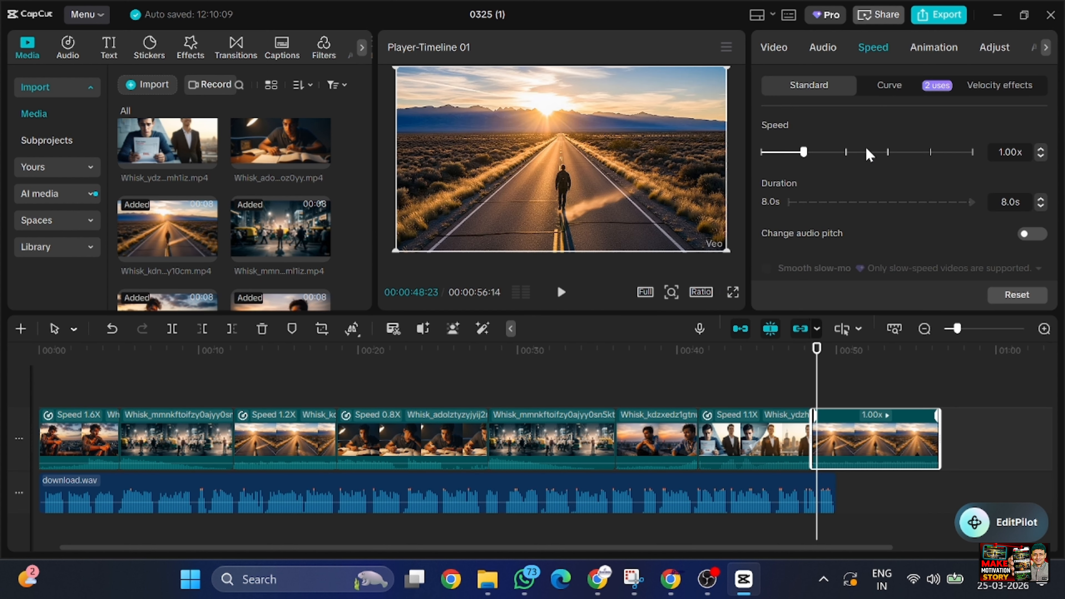
mouse_move(874, 151)
left_mouse_down()
mouse_move(864, 152)
mouse_move(891, 161)
left_mouse_up()
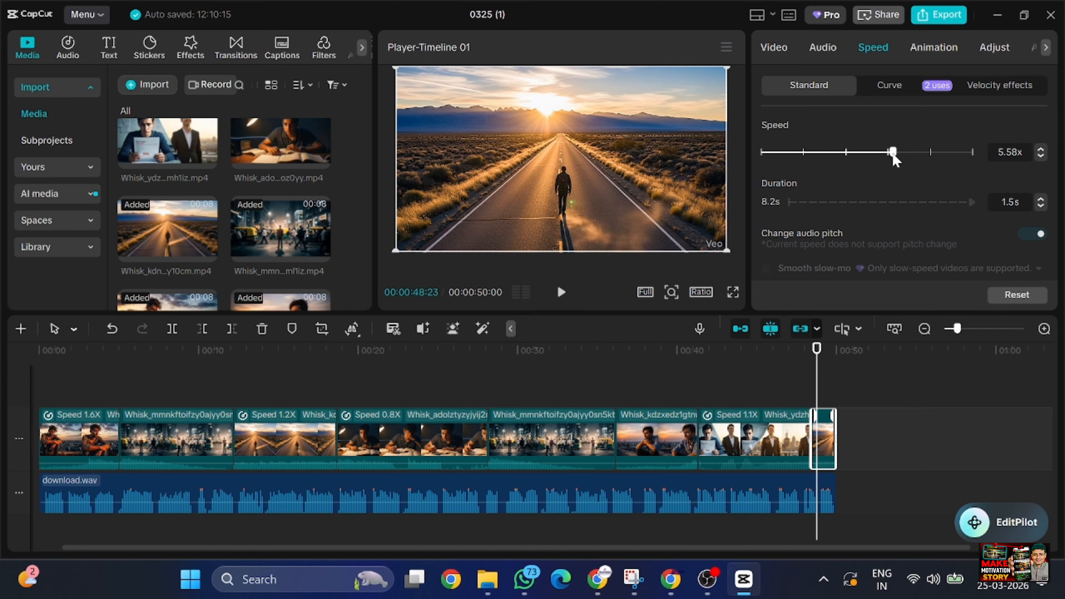
key("space")
key("space")
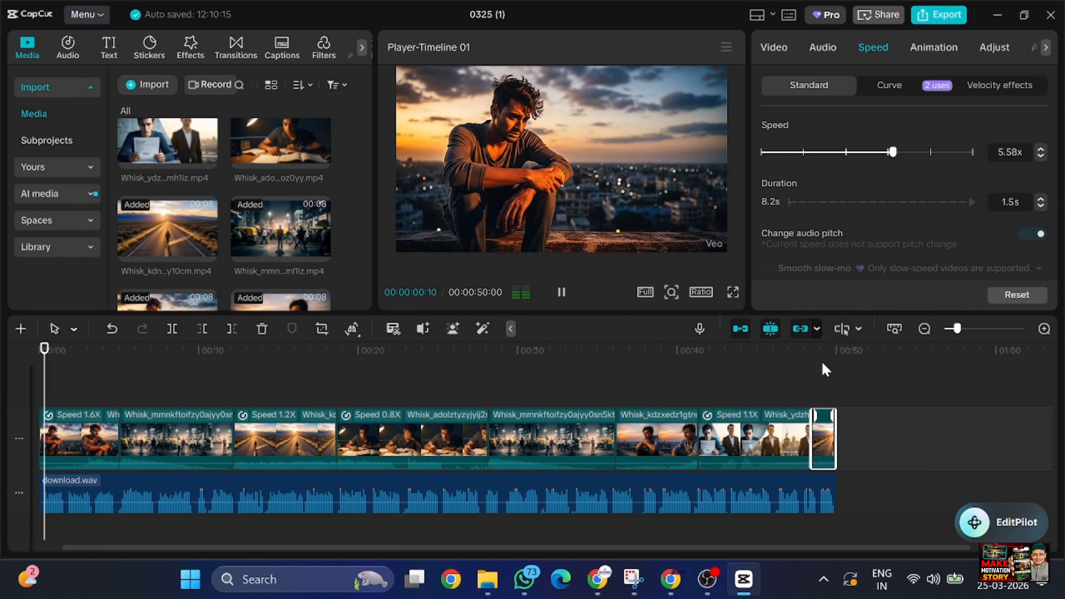
left_click(824, 369)
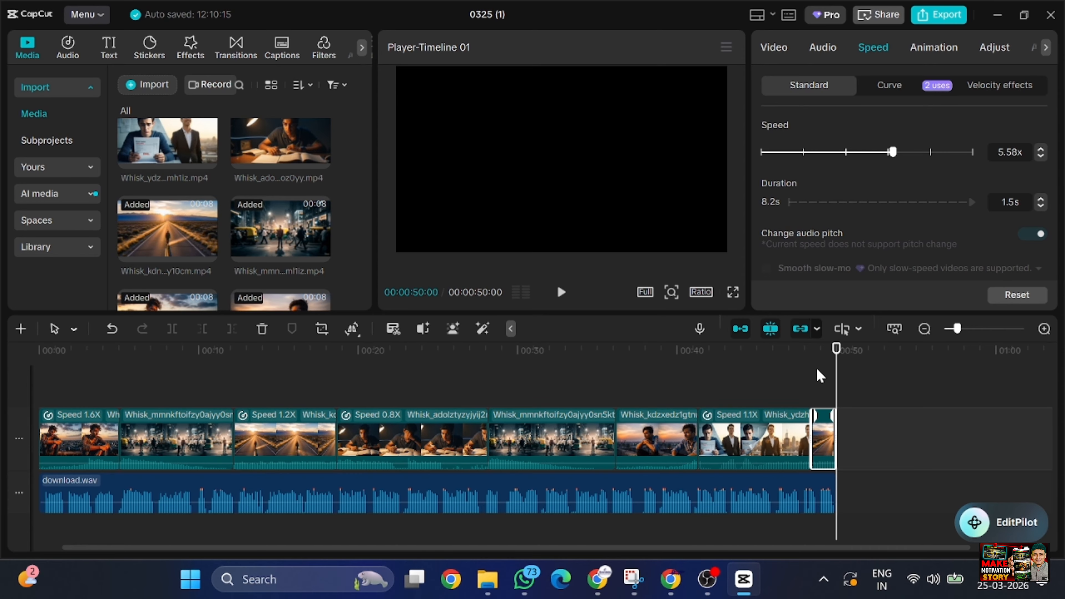
left_click_drag(872, 151, 860, 156)
left_click(822, 371)
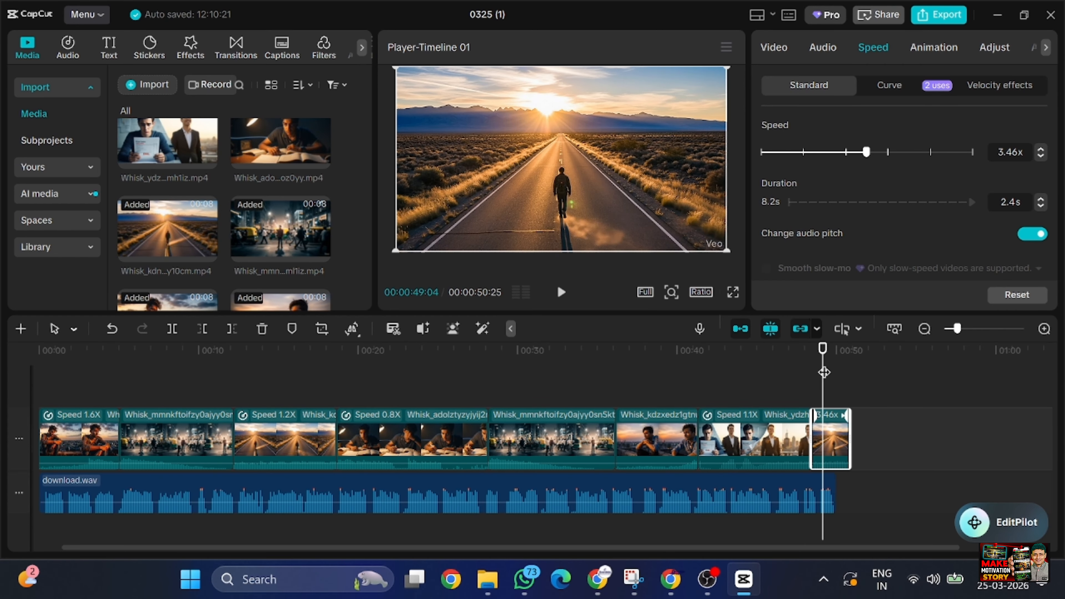
key("space")
- Set the final desert road clip's speed to 1.29x and trim its start so it lasts 5.6 s
left_click(804, 153)
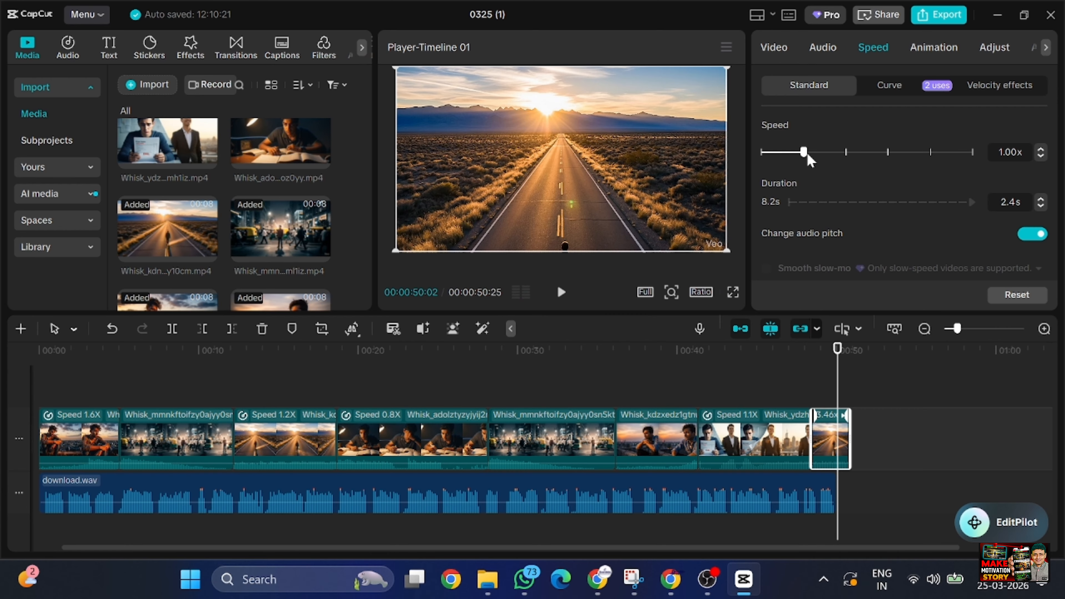
key("space")
left_click_drag(804, 152, 815, 152)
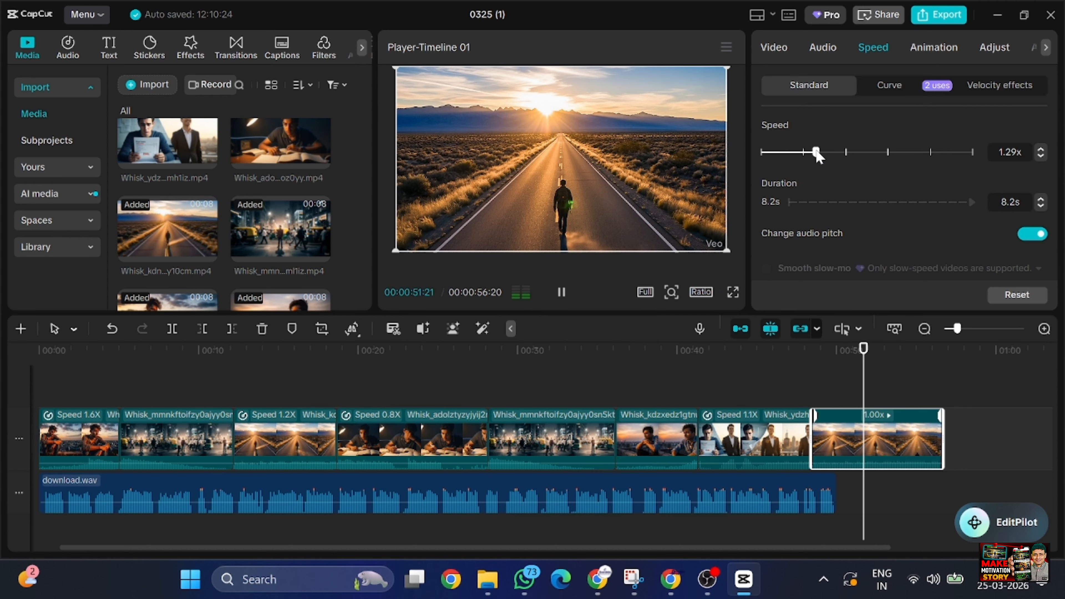
key("space")
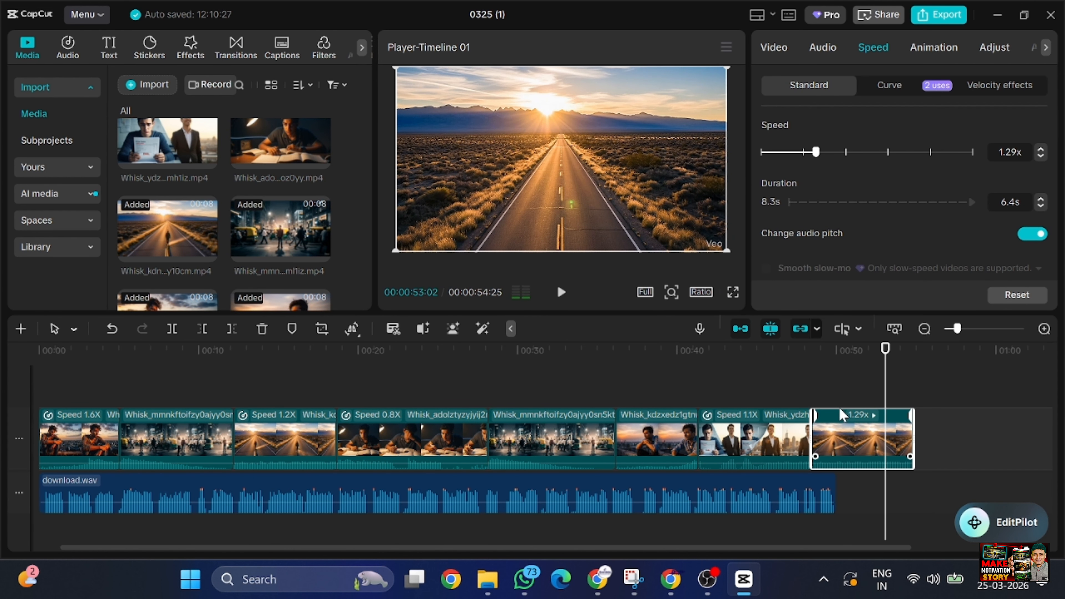
left_click_drag(814, 429, 827, 429)
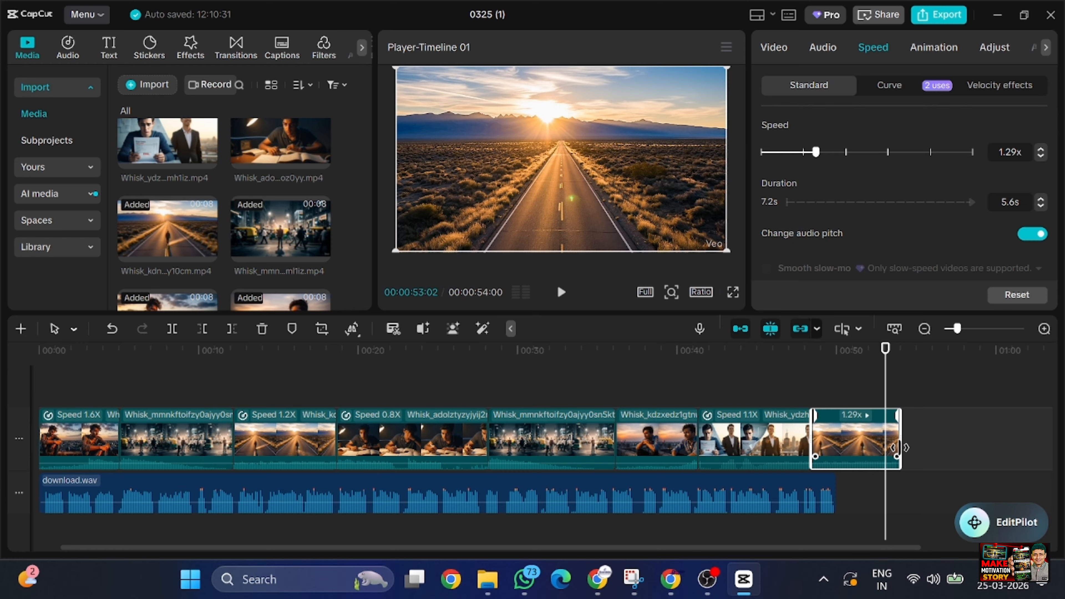
- Trim the end of the final desert road clip to 1.6 s so it finishes with the voice-over, and return to the timeline's start
left_click_drag(897, 447, 835, 447)
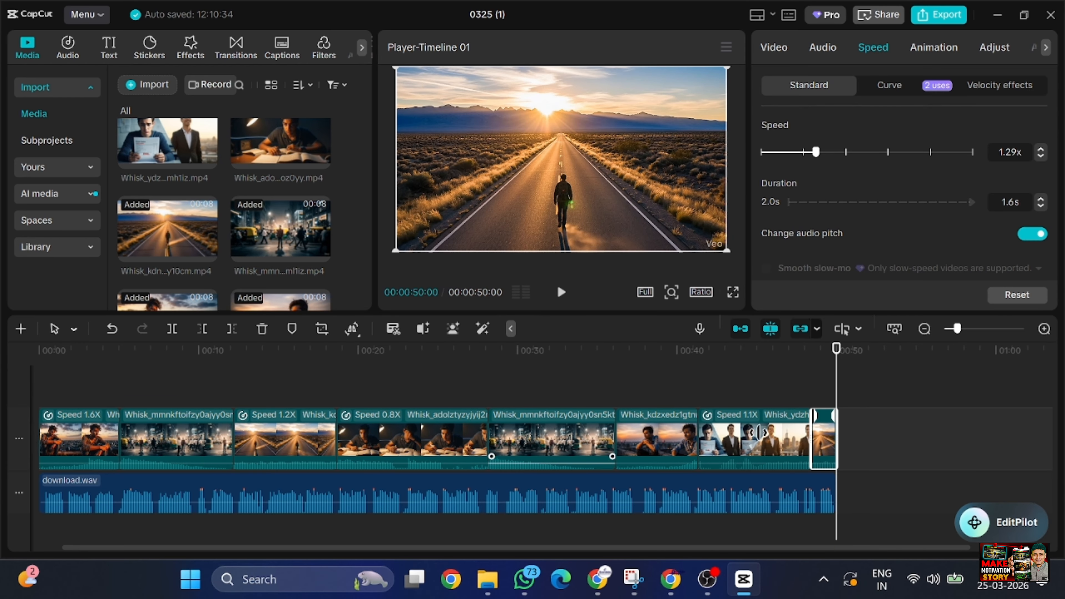
left_click_drag(839, 381, 11, 336)
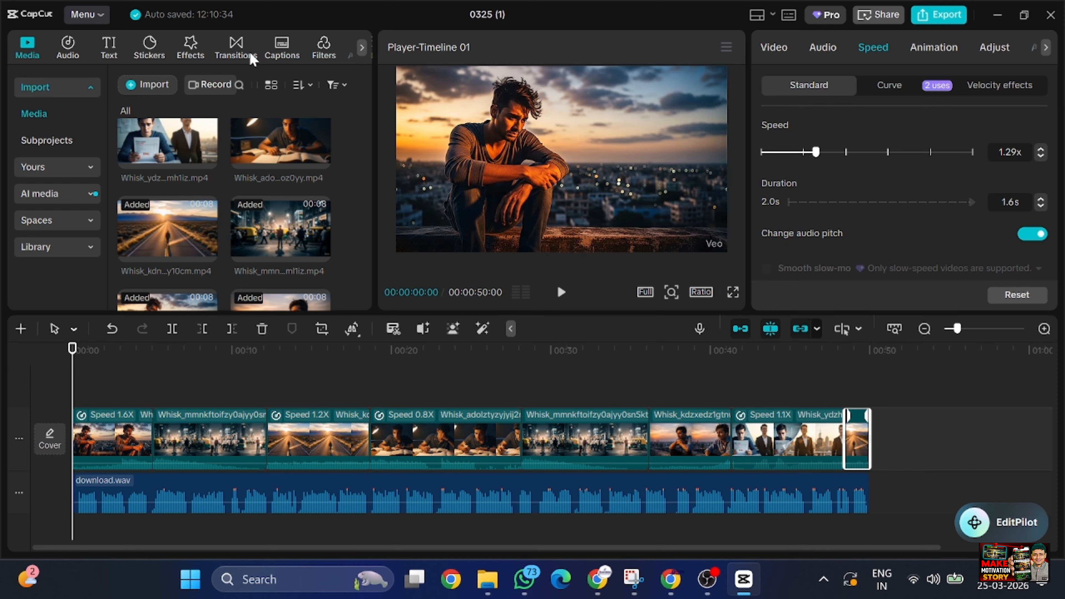
- Search the transitions for "blend" and preview the Opacity Blend transition
left_click(252, 58)
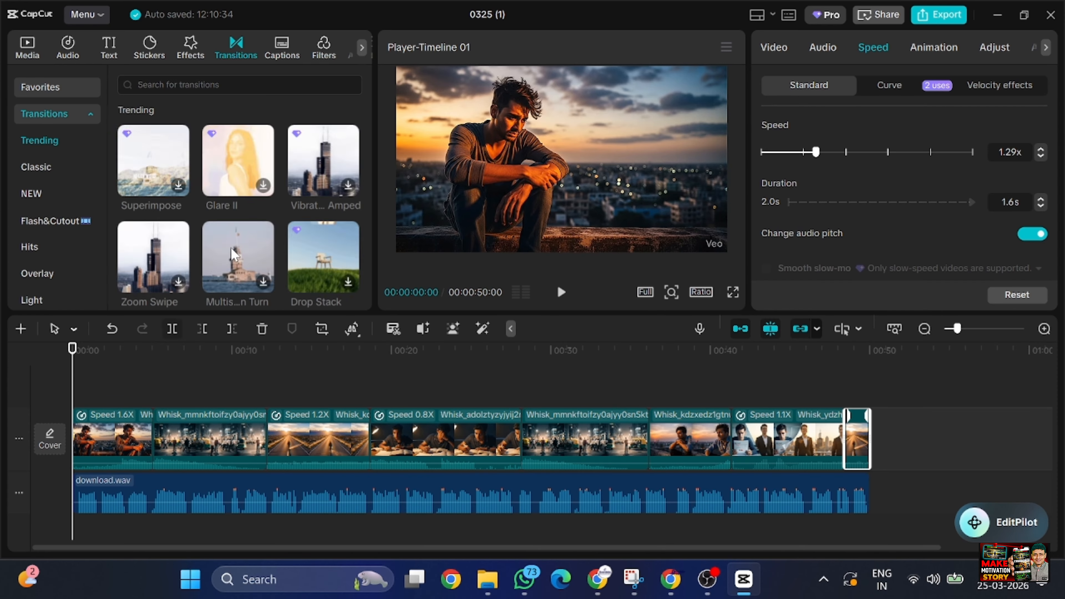
left_click(178, 85)
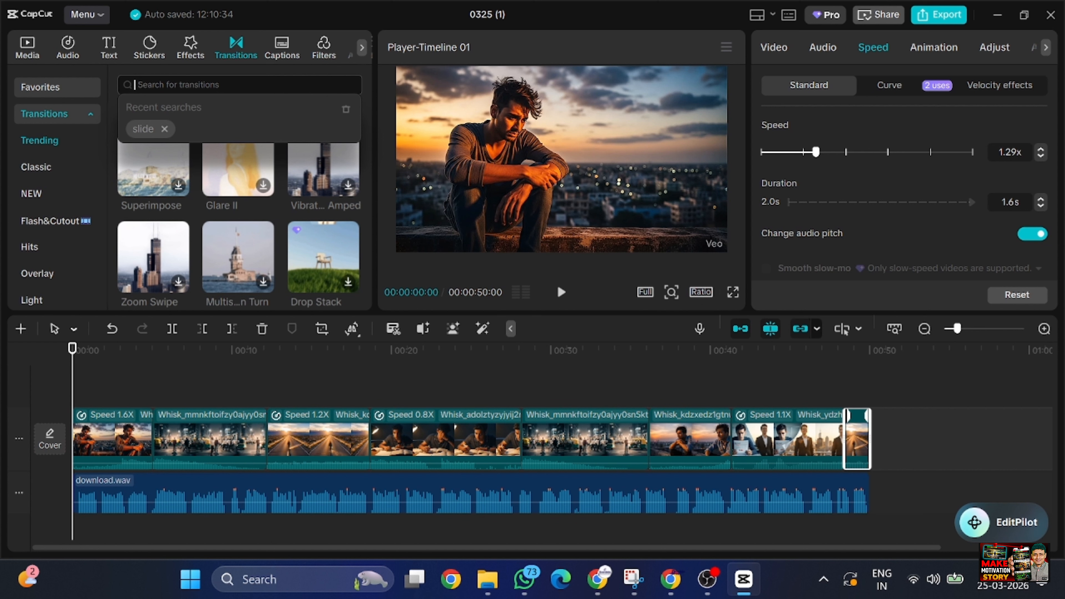
type("bk")
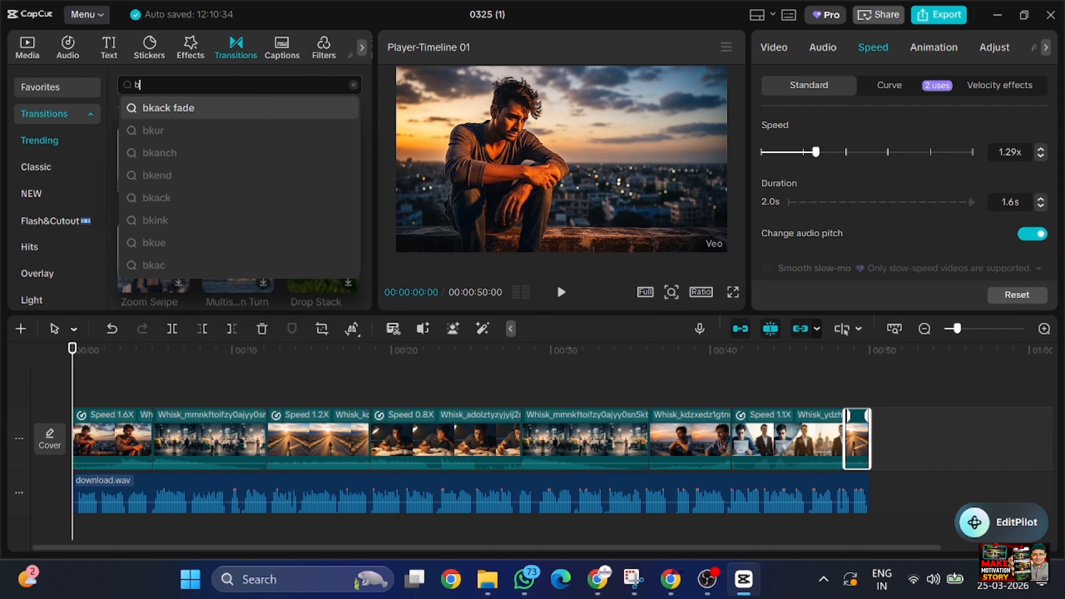
key("BackSpace")
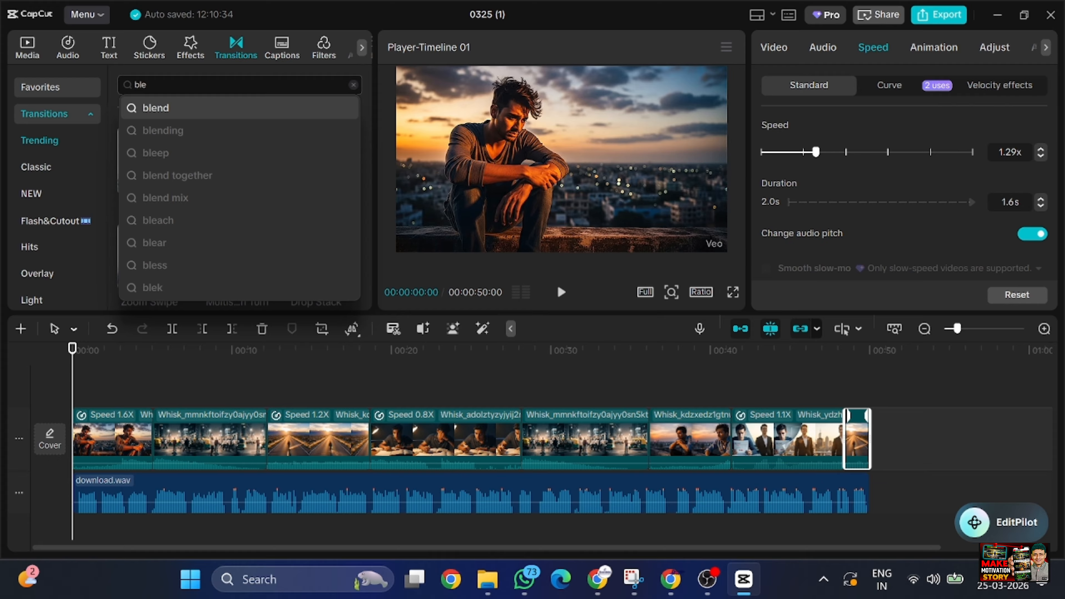
left_click(284, 108)
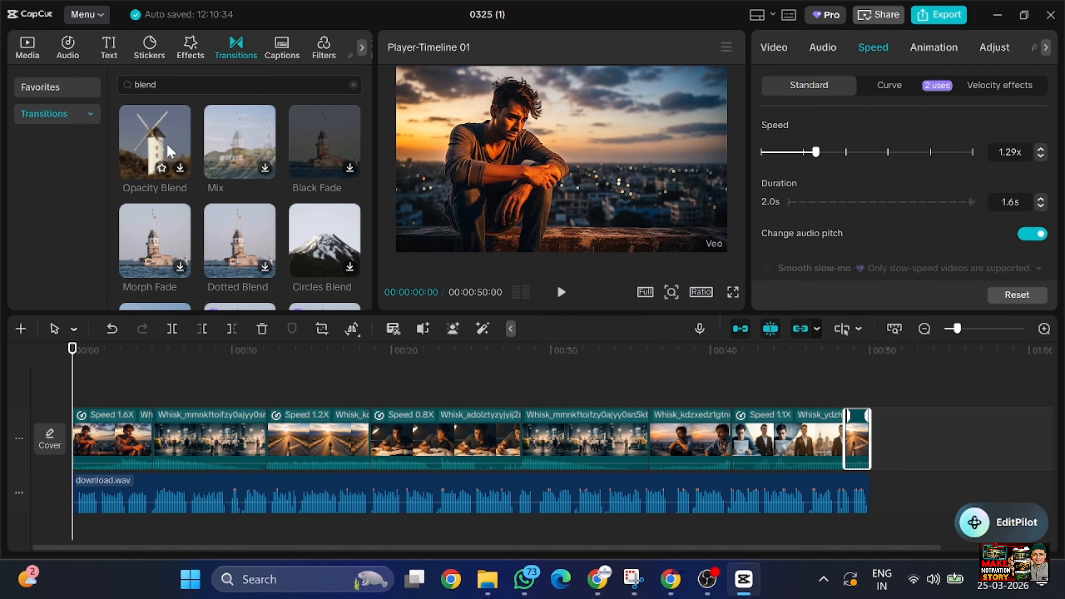
left_click(181, 168)
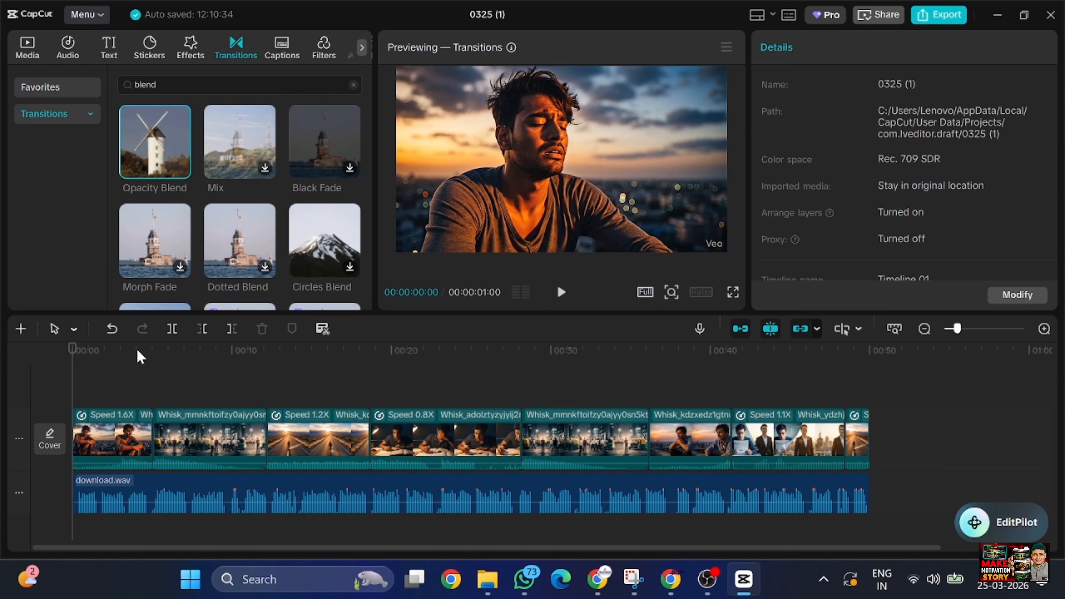
- Play the cut between the first rooftop clip and the city street clip, and mute the video track
left_click(203, 427)
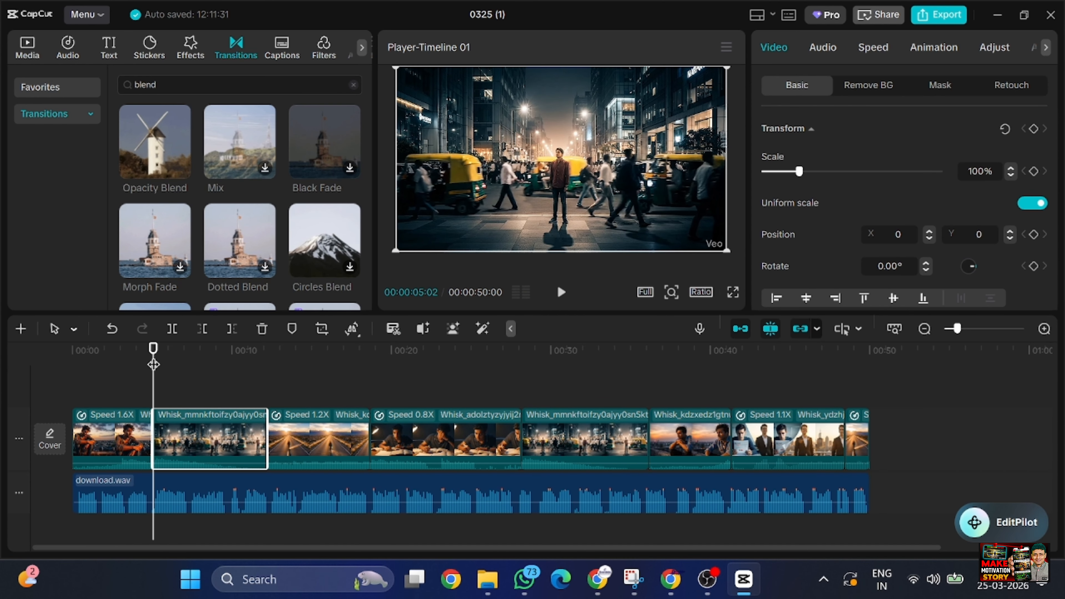
left_click(132, 366)
key("space")
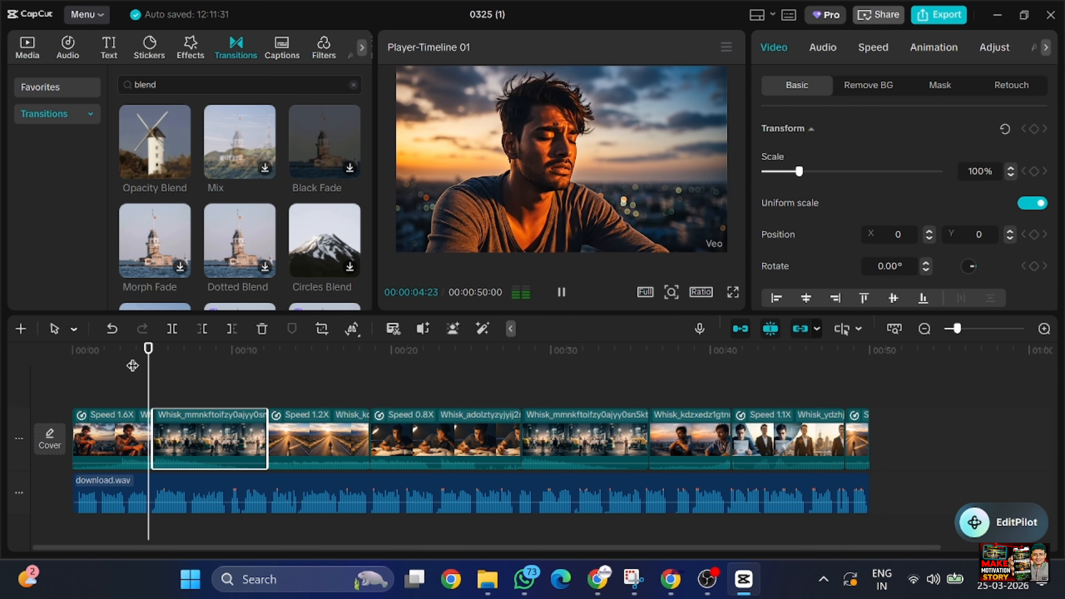
key("space")
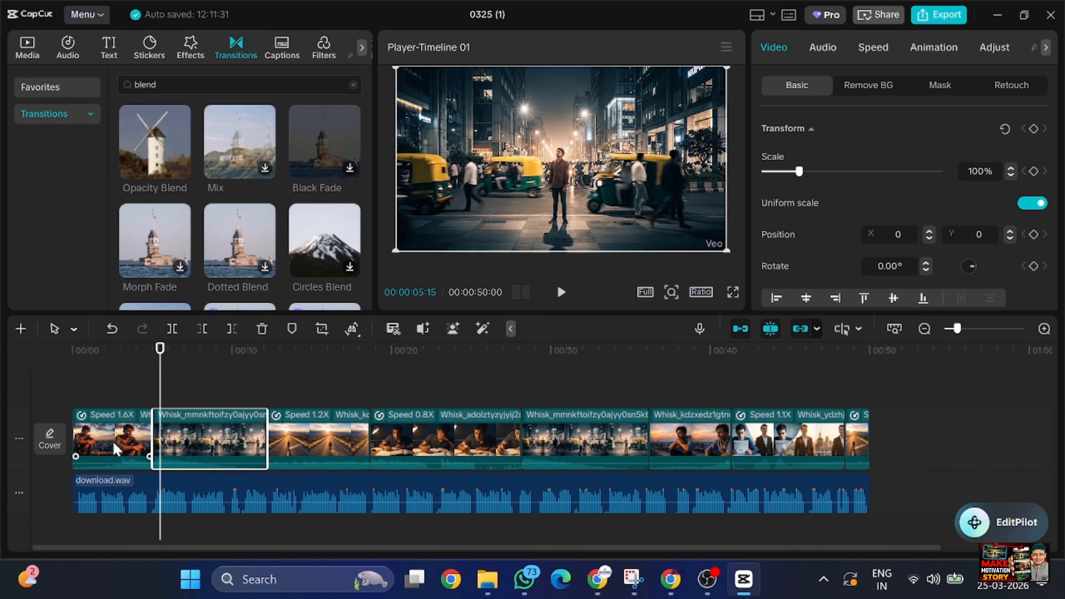
left_click(19, 437)
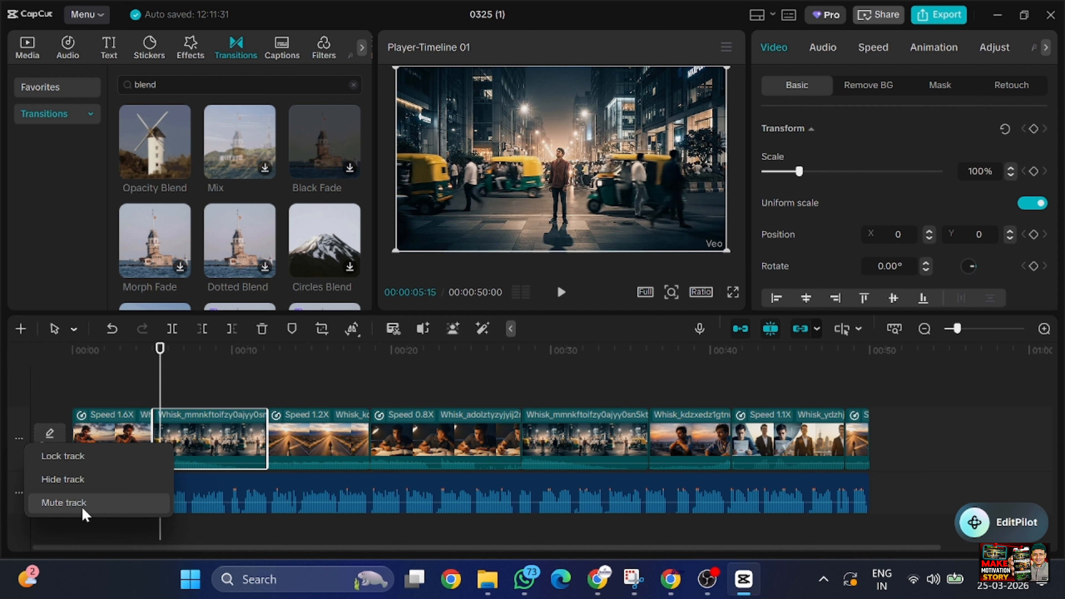
left_click(64, 502)
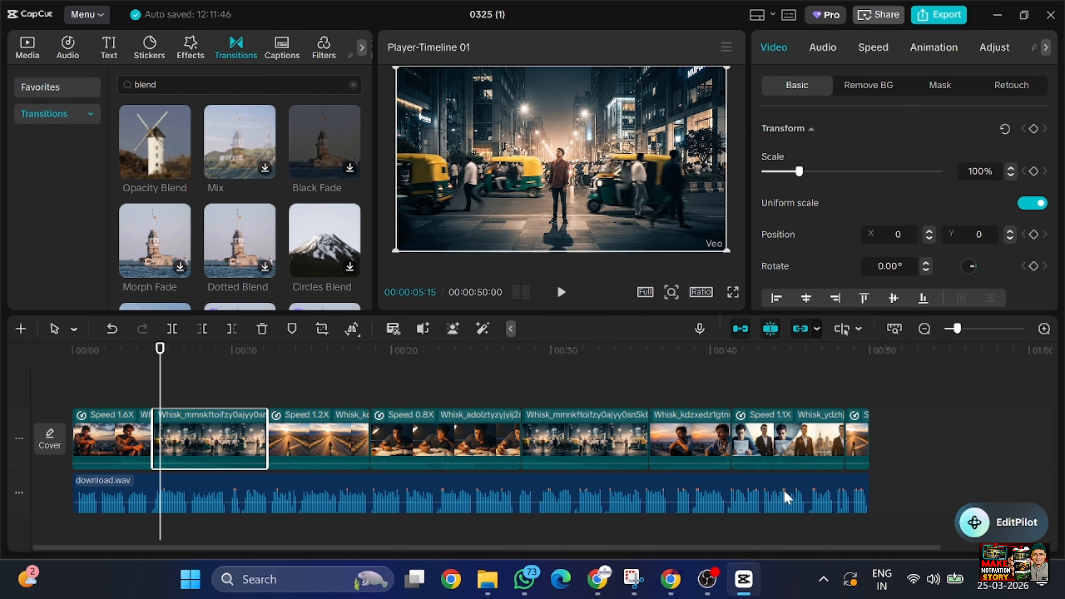
- Add the Opacity Blend transition between the first rooftop clip and the city street clip, accept duplicate frames, and preview it
mouse_move(152, 181)
left_click_drag(152, 179, 153, 449)
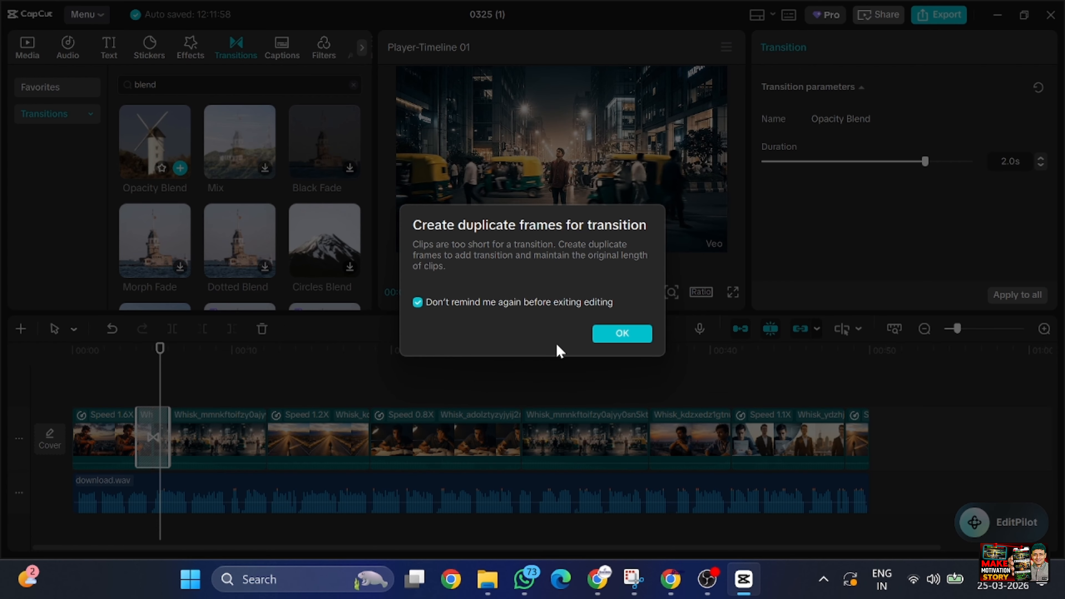
left_click(614, 335)
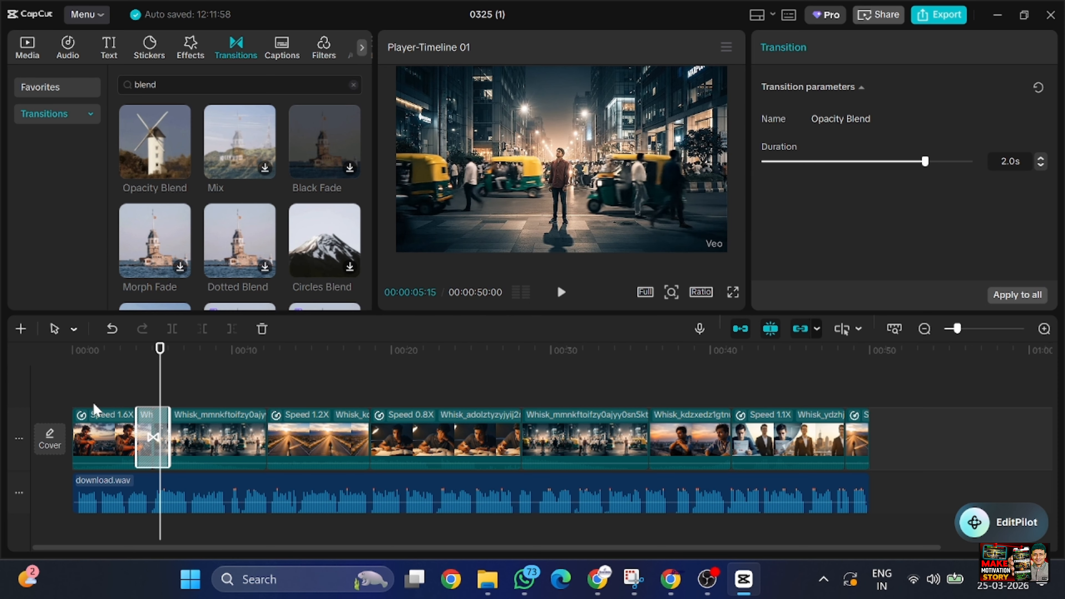
left_click(114, 381)
key("space")
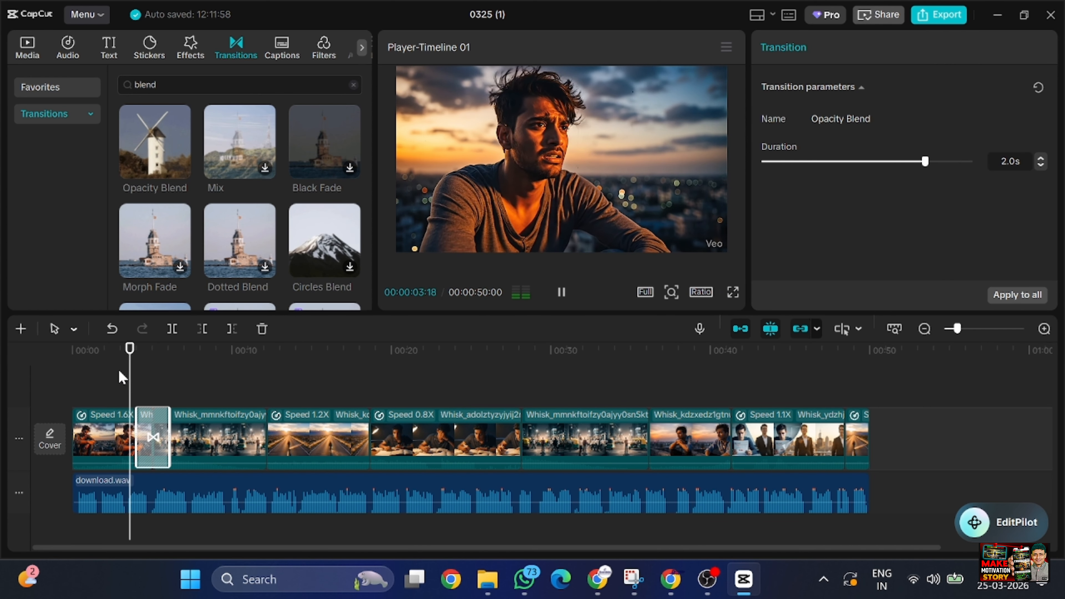
key("space")
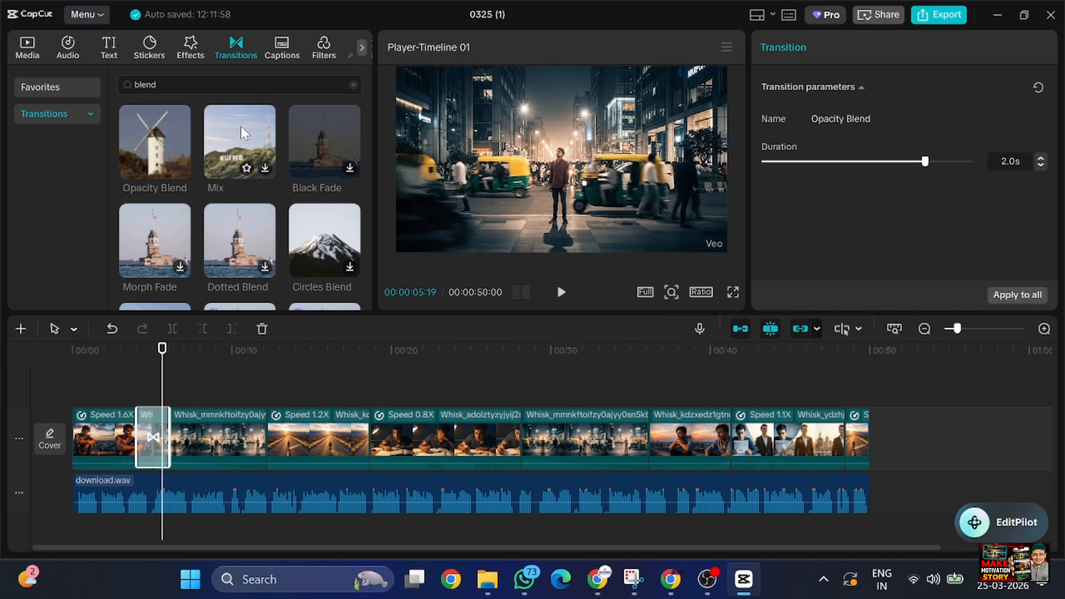
- Add the Mix transition between the first city street clip and the desert road clip, and preview it
left_click_drag(240, 126, 273, 203)
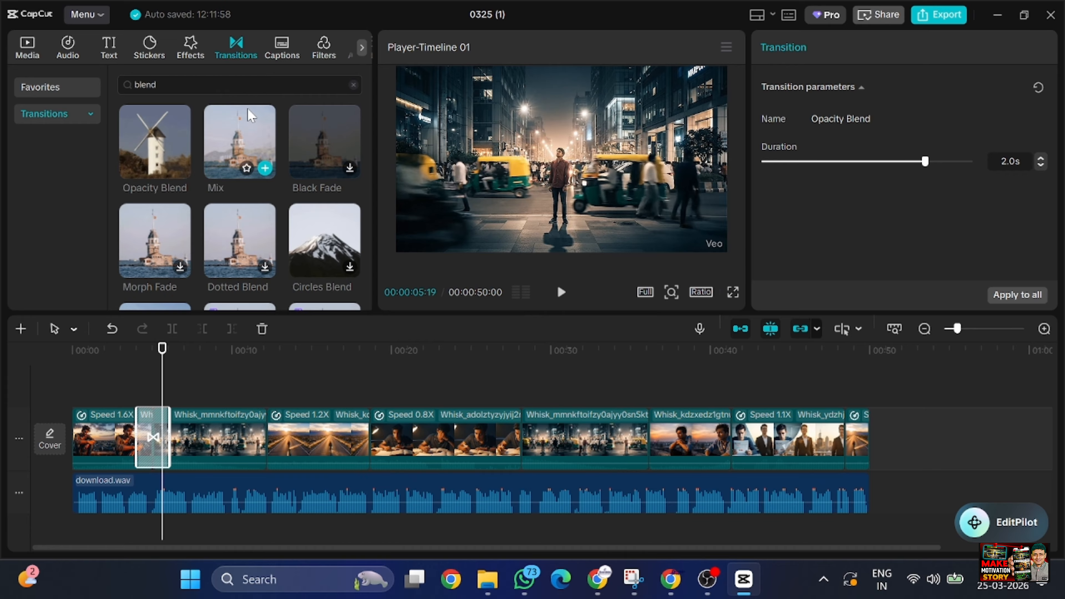
left_click_drag(230, 121, 267, 436)
left_click(247, 383)
key("space")
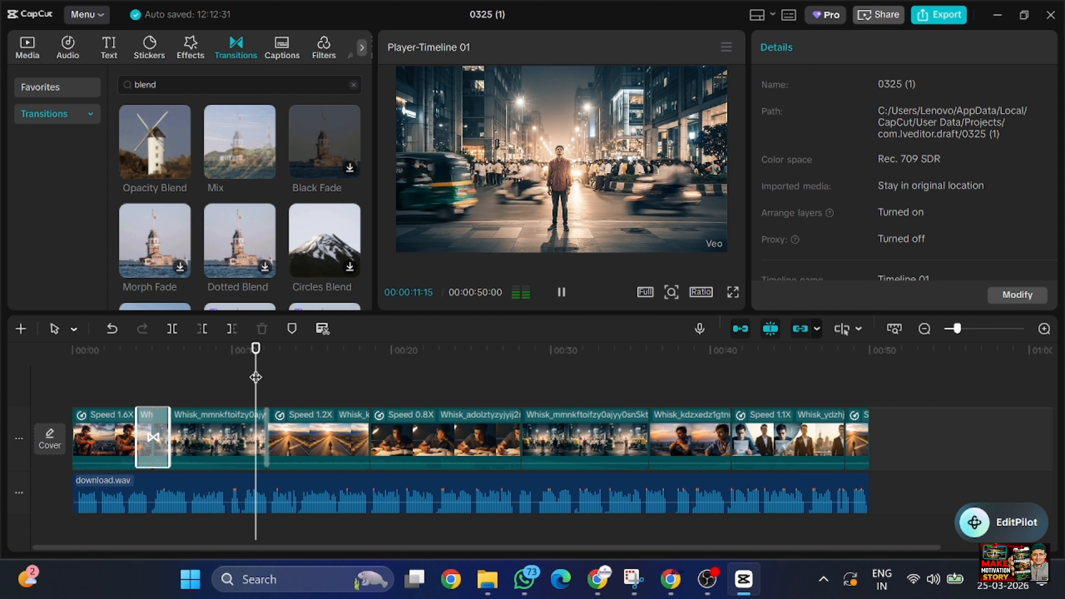
key("space")
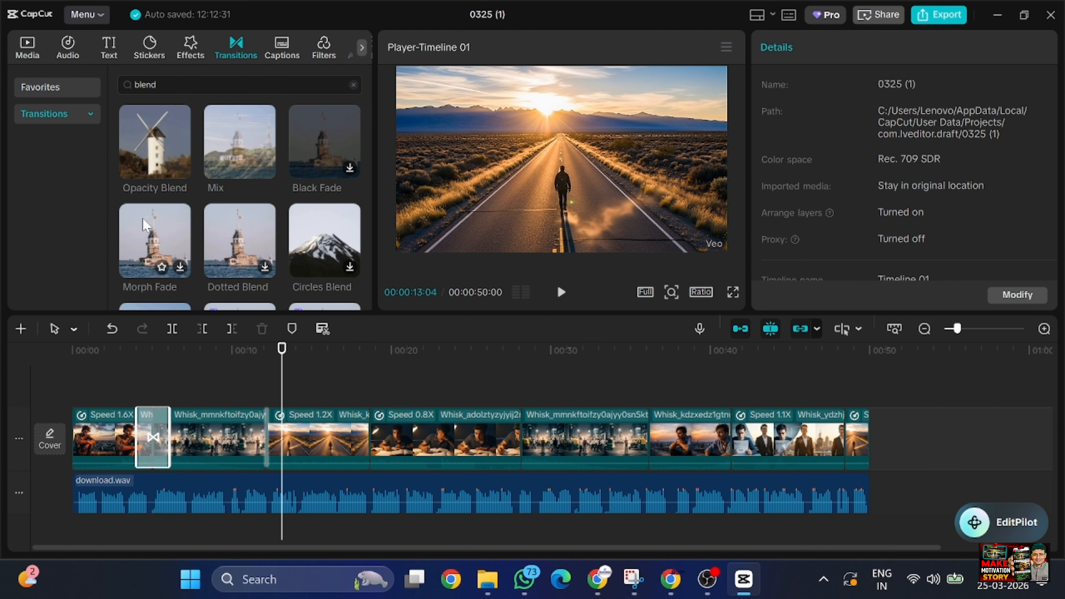
- Add an Opacity Blend transition between the desert road clip and the studying clip, and play through to the studying clip's end
left_click_drag(216, 174, 359, 439)
left_click(355, 361)
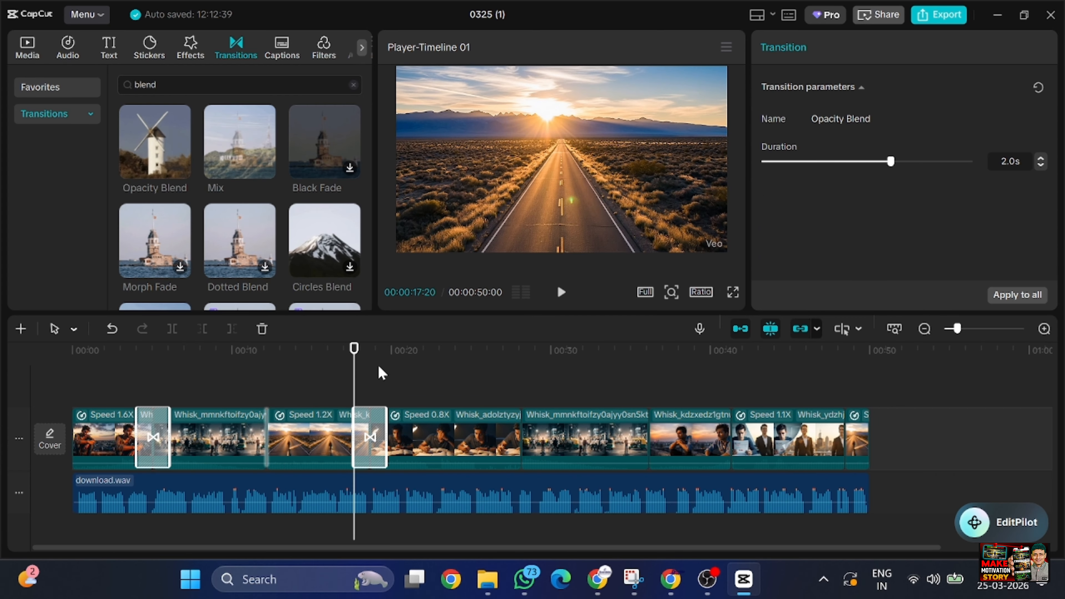
key("space")
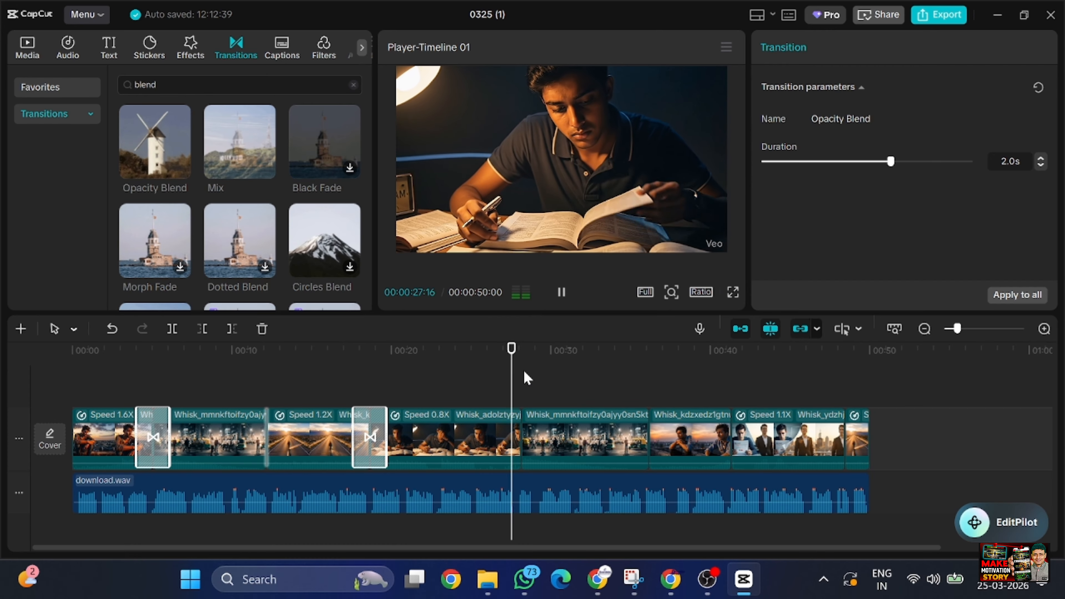
left_click(512, 369)
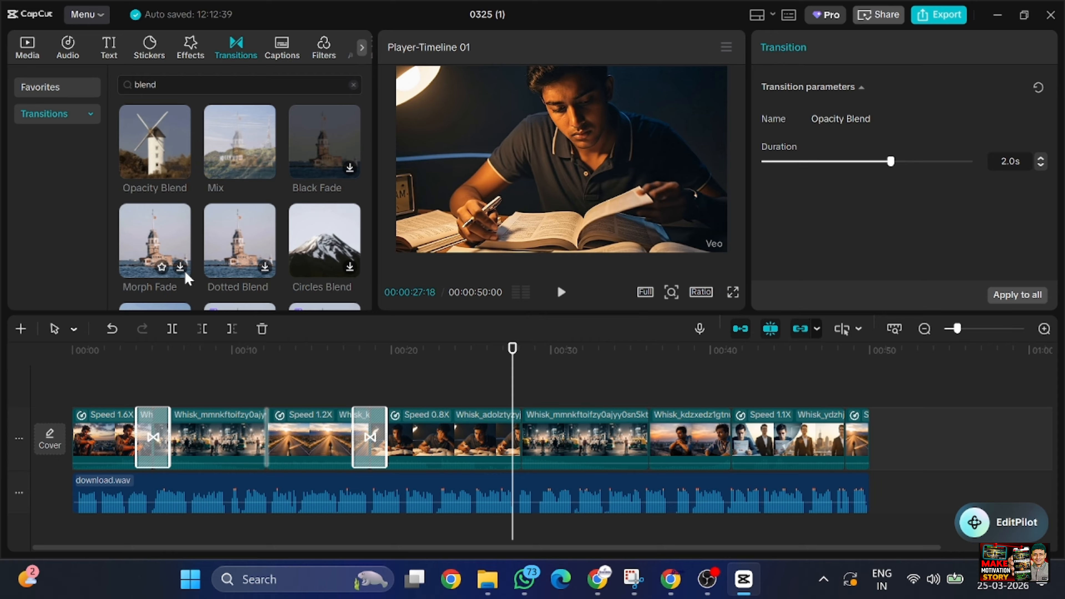
- Add the Morph Fade transition between the studying clip and the second city street clip, and preview it
left_click(176, 236)
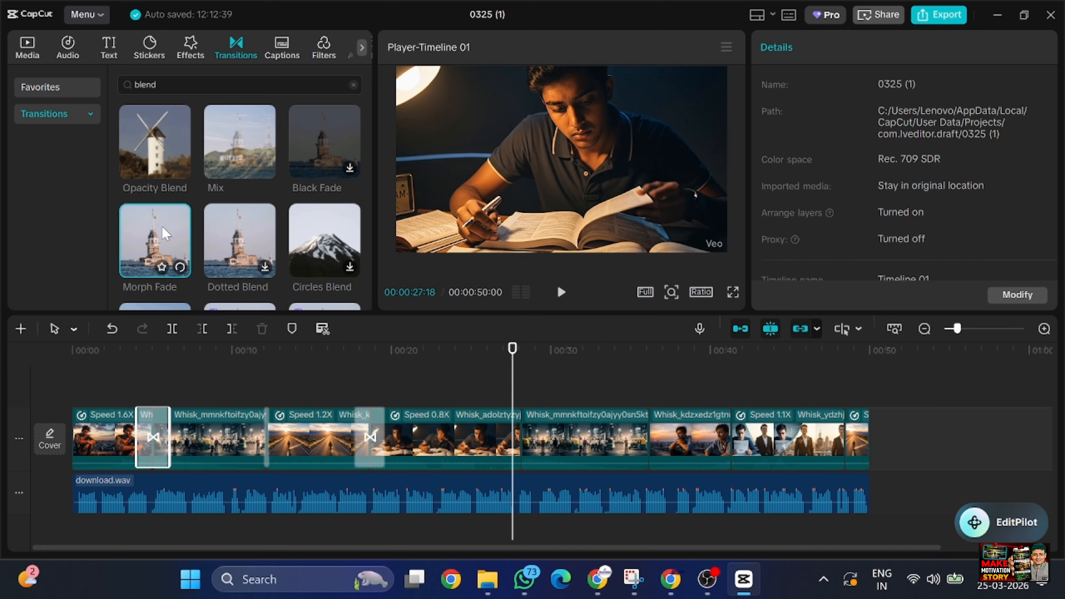
left_click_drag(165, 234, 505, 435)
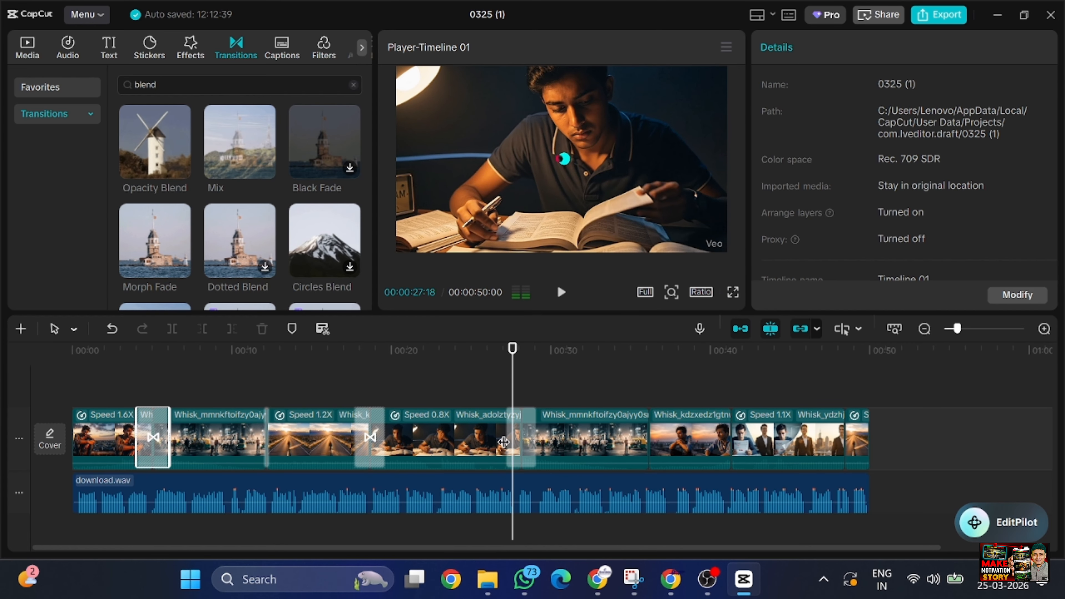
left_click(506, 386)
key("space")
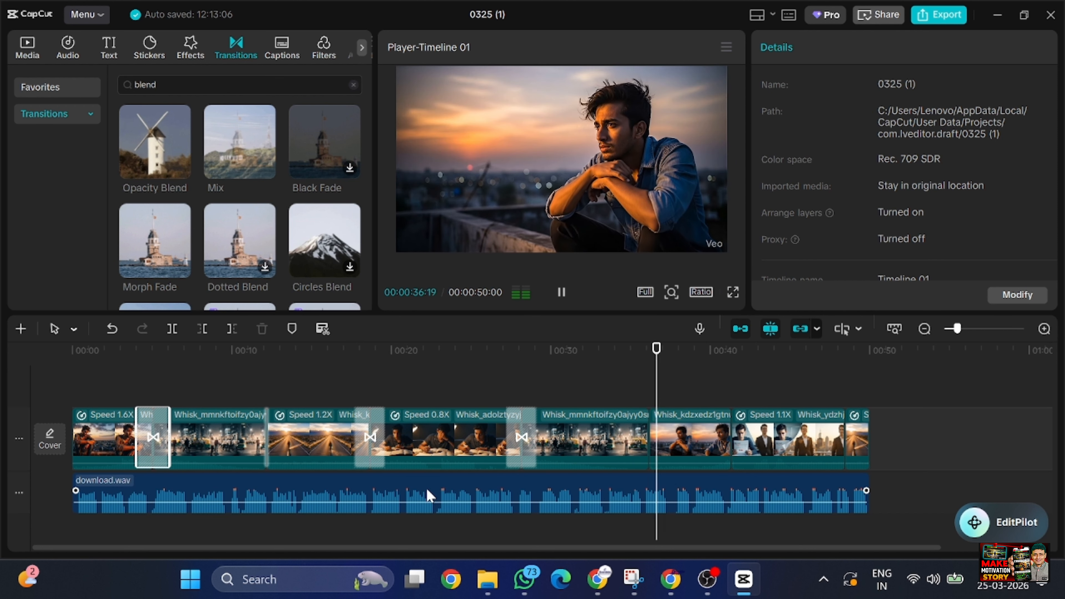
- Add an Opacity Blend transition between the second city street clip and the blue-shirt rooftop clip, and play it back
left_click_drag(155, 141, 656, 441)
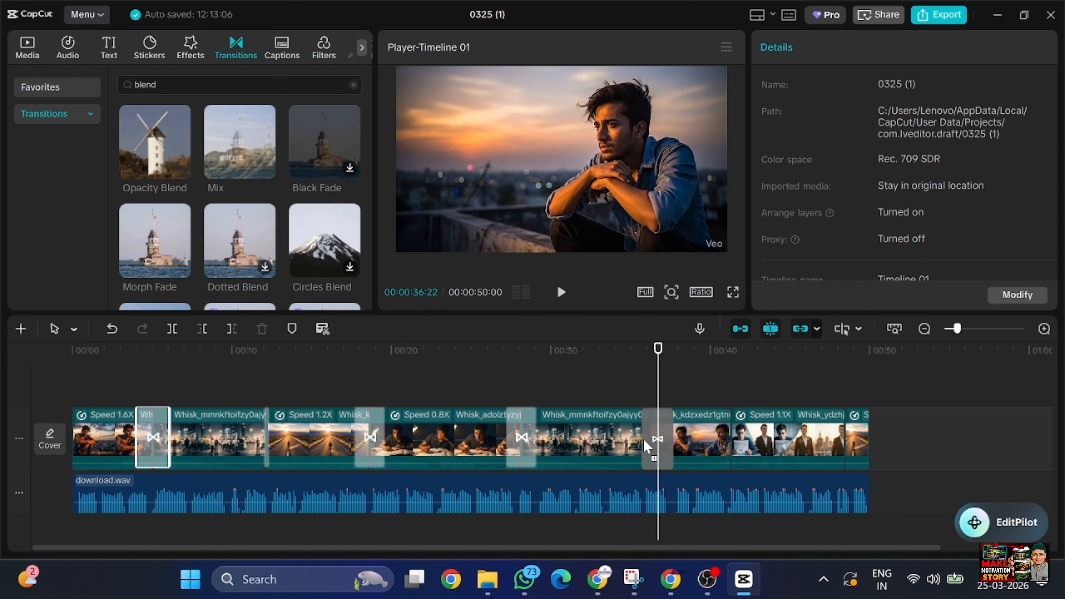
left_click(642, 380)
key("space")
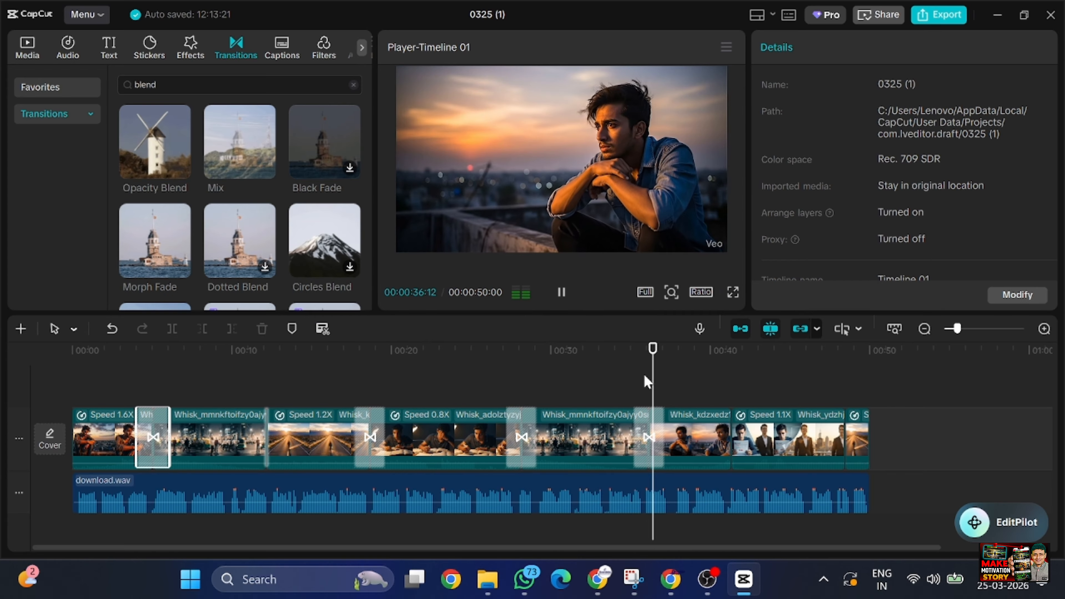
key("space")
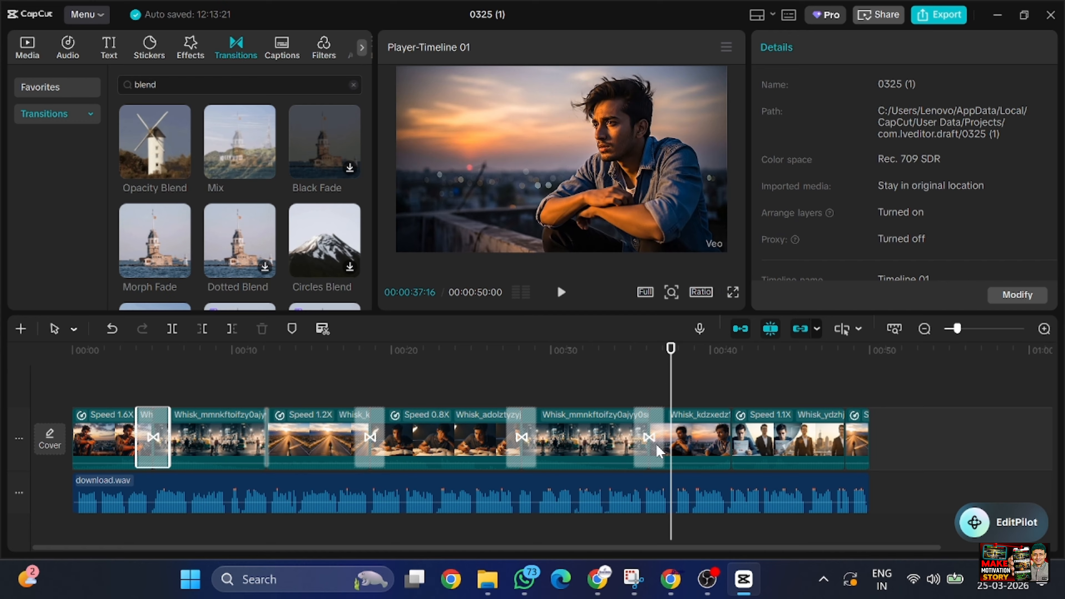
left_click(654, 445)
key("space")
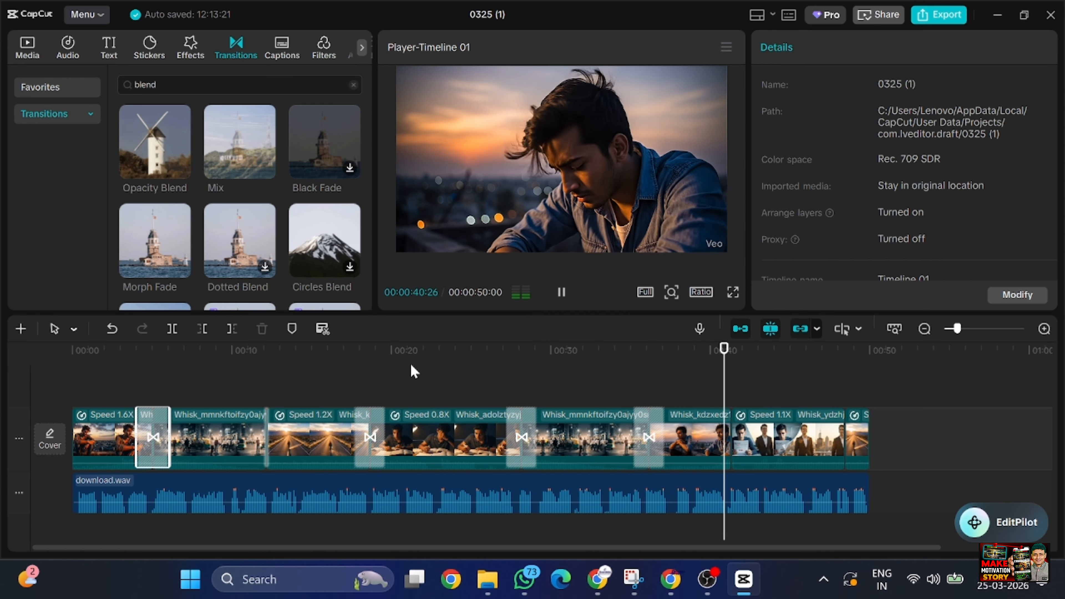
key("space")
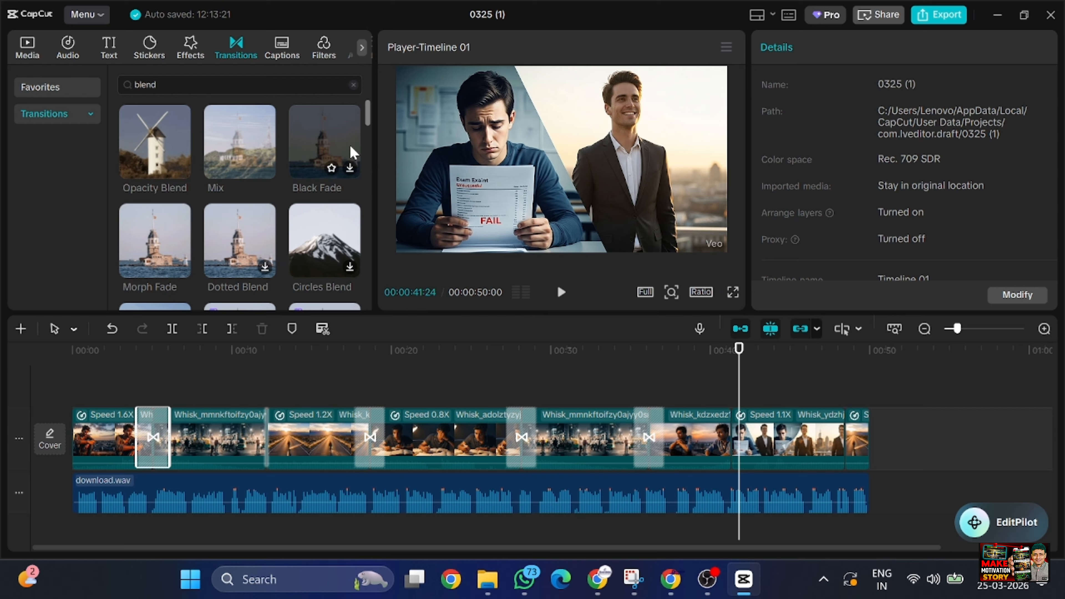
- Add the Expand Fade transition between the blue-shirt rooftop clip and the exam-fail businessman clip, and play on to the final clip
left_click_drag(368, 118, 366, 138)
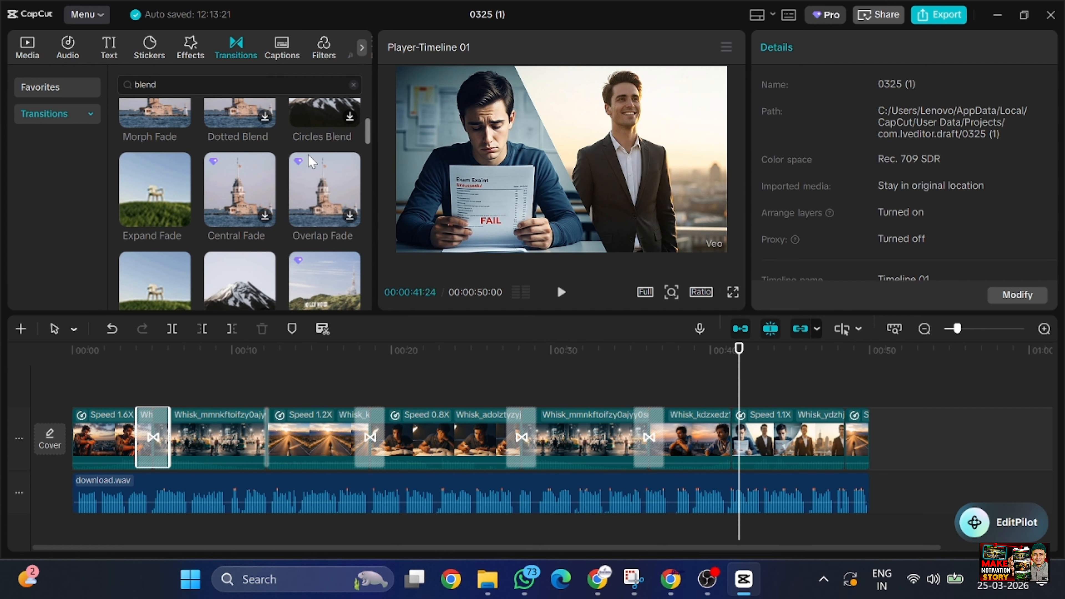
left_click(154, 204)
mouse_move(155, 204)
left_mouse_down()
mouse_move(239, 190)
mouse_move(676, 437)
mouse_move(709, 438)
left_mouse_up()
left_click(713, 380)
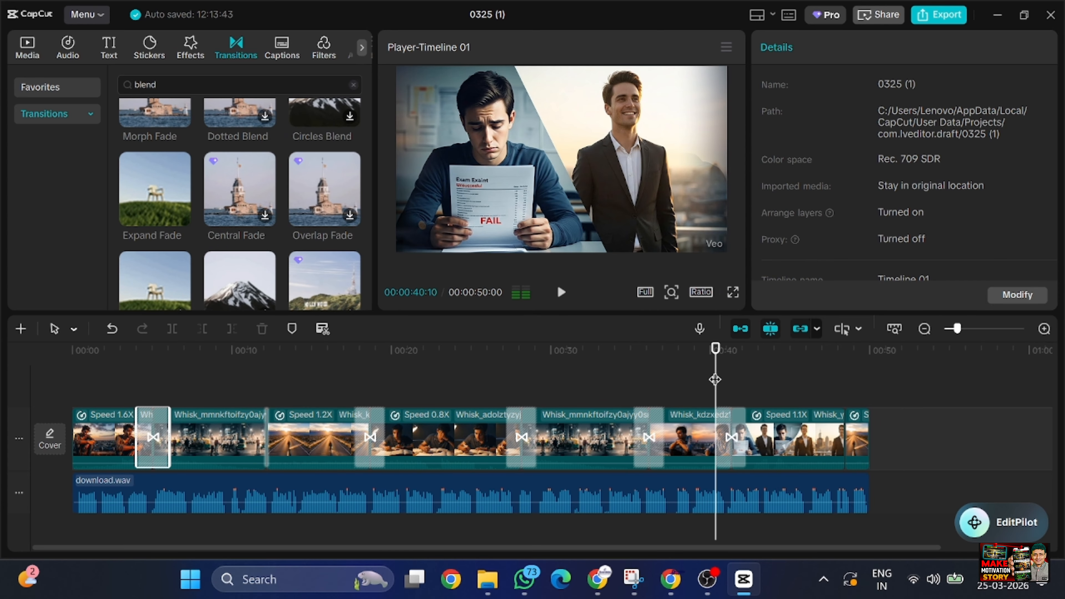
key("space")
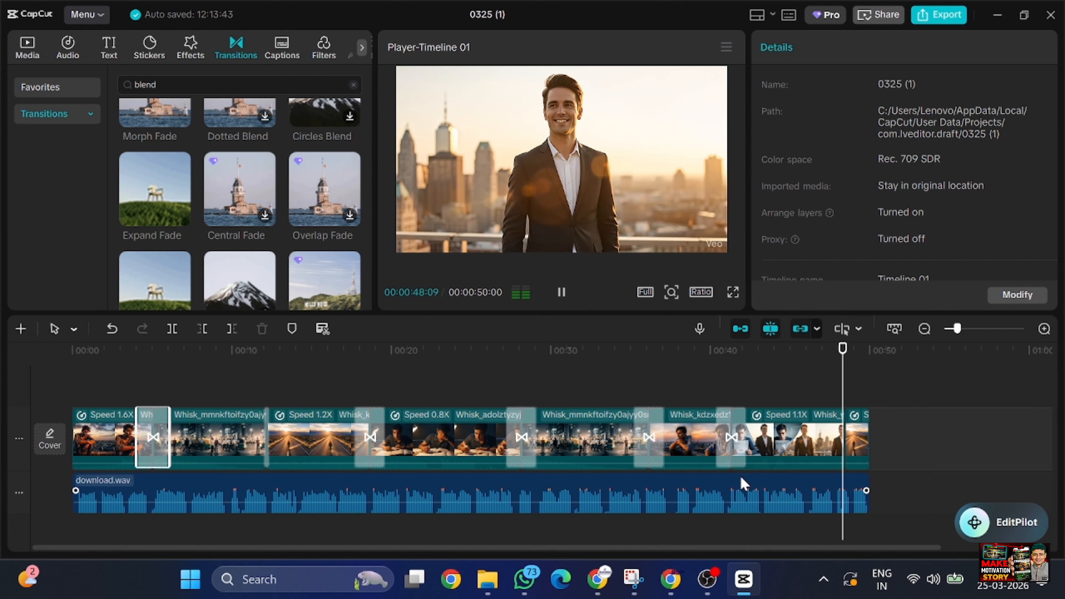
key("space")
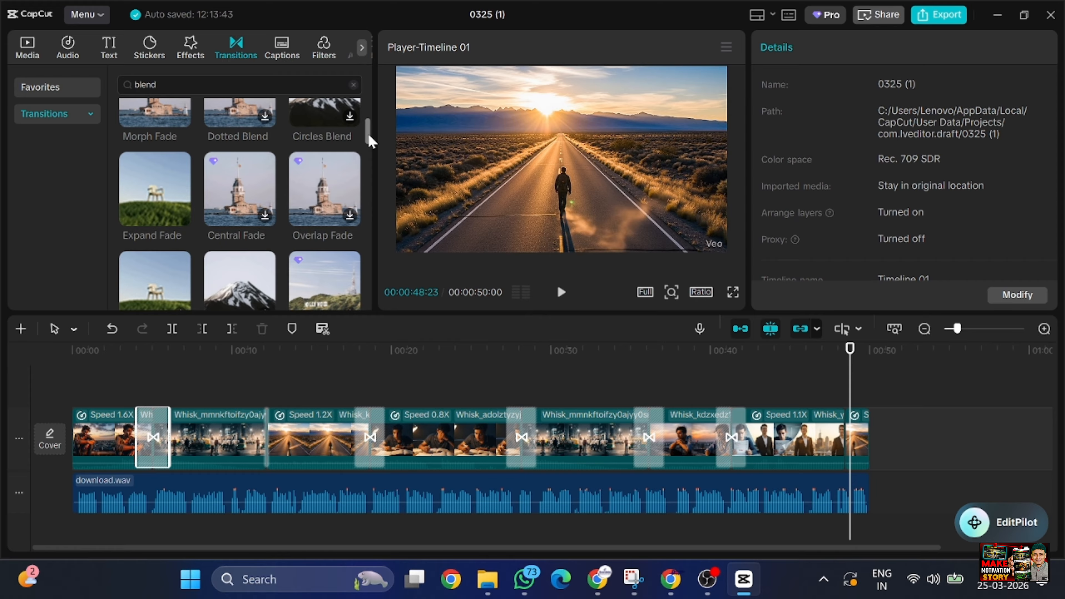
- Add the Mix transition between the suited businessman clip and the final desert road clip, and preview it
scroll(369, 140, "up", 3)
mouse_move(239, 147)
left_mouse_down()
mouse_move(509, 247)
mouse_move(801, 443)
mouse_move(840, 441)
left_mouse_up()
left_click(829, 365)
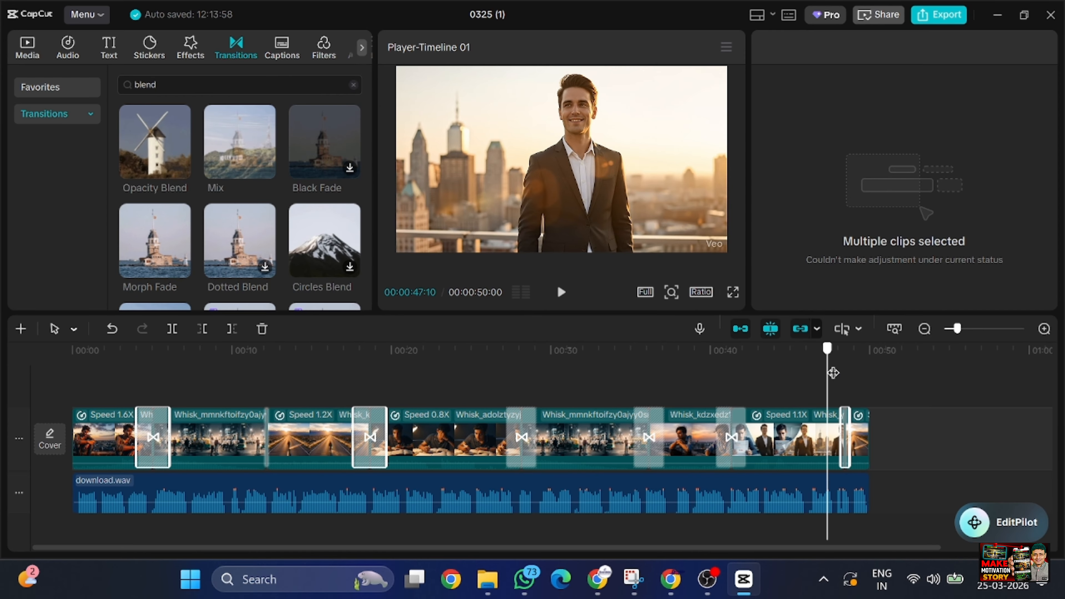
key("space")
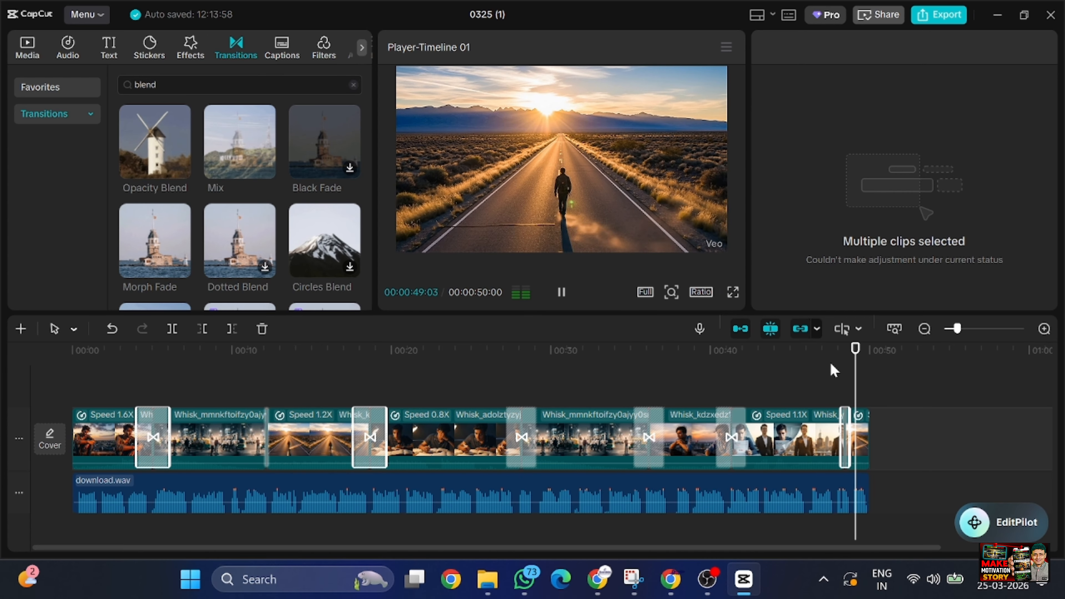
key("space")
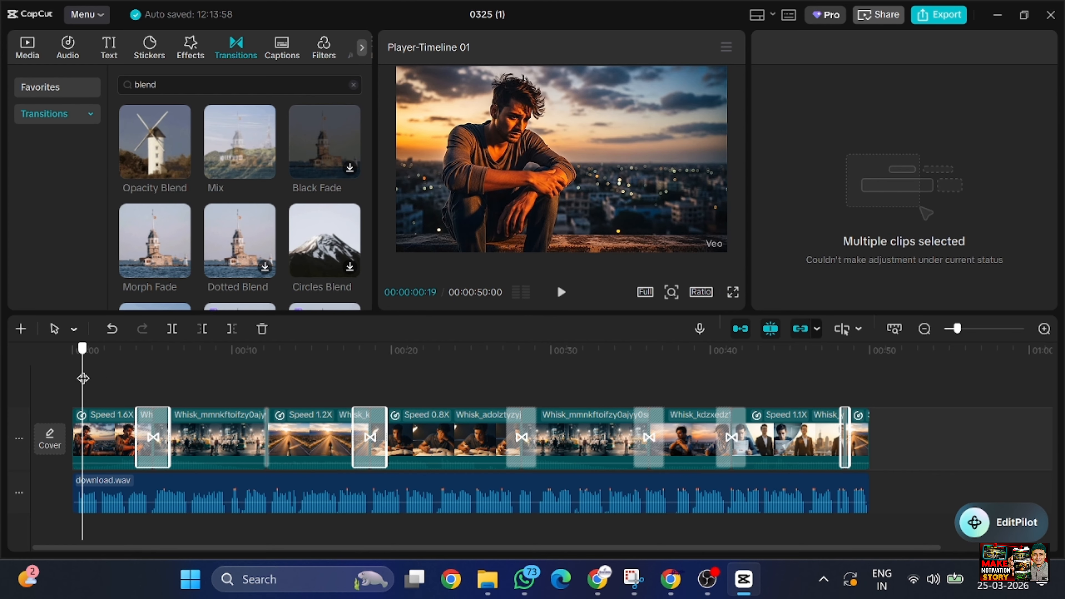
- Play the whole video from the beginning to the end in full screen, and return to the editor
left_click_drag(83, 378, 76, 366)
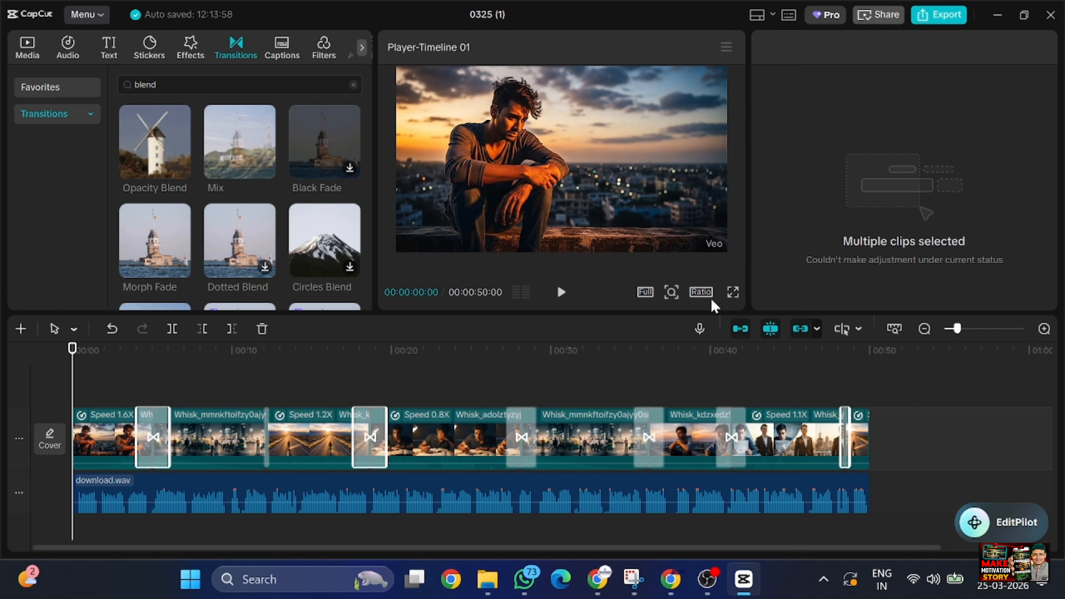
left_click(732, 292)
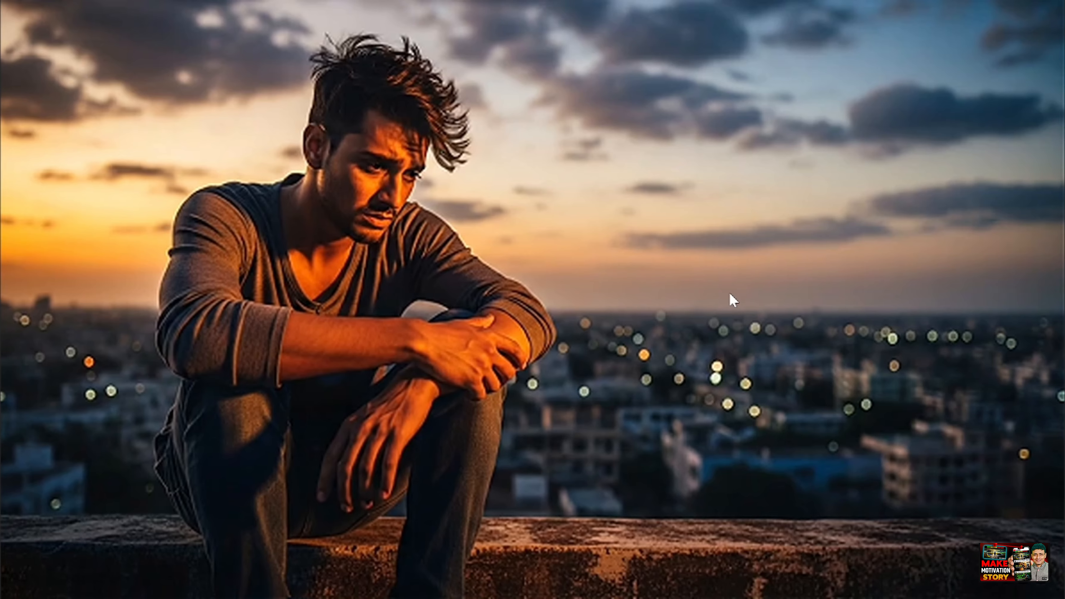
left_click(312, 527)
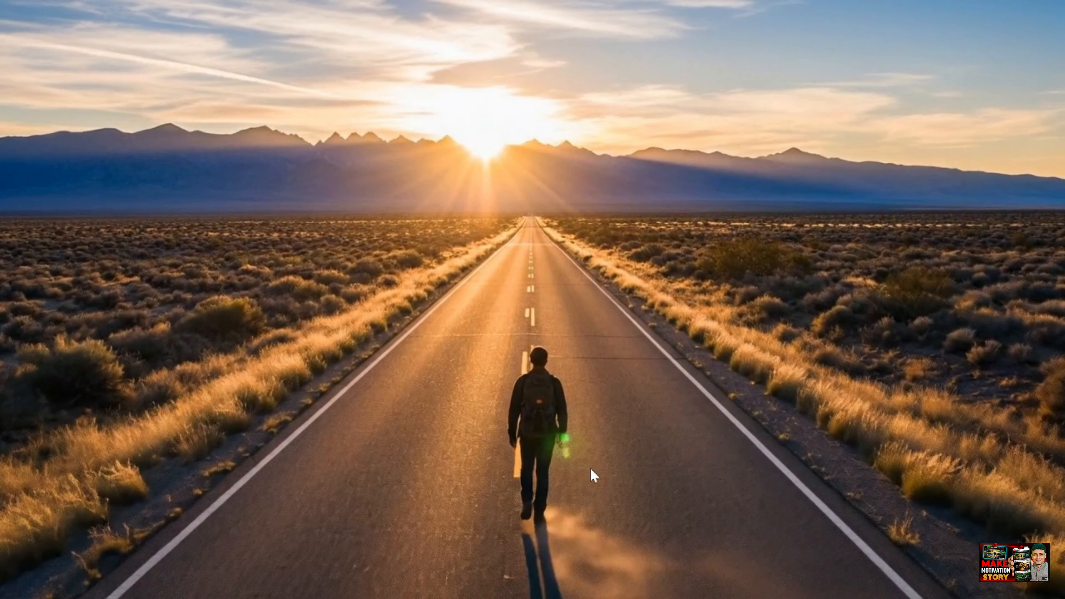
left_click(749, 526)
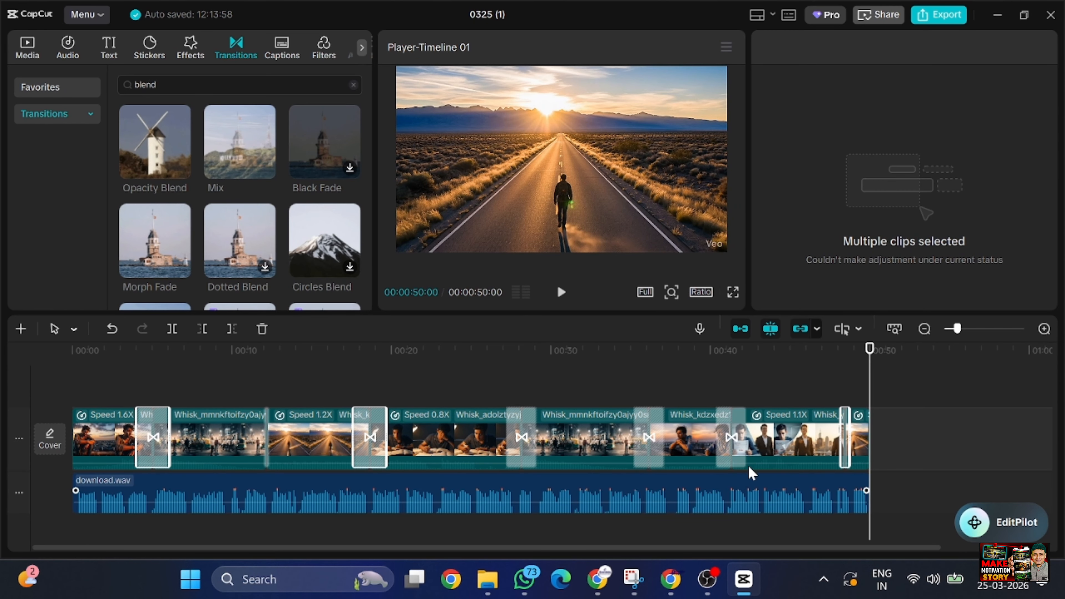